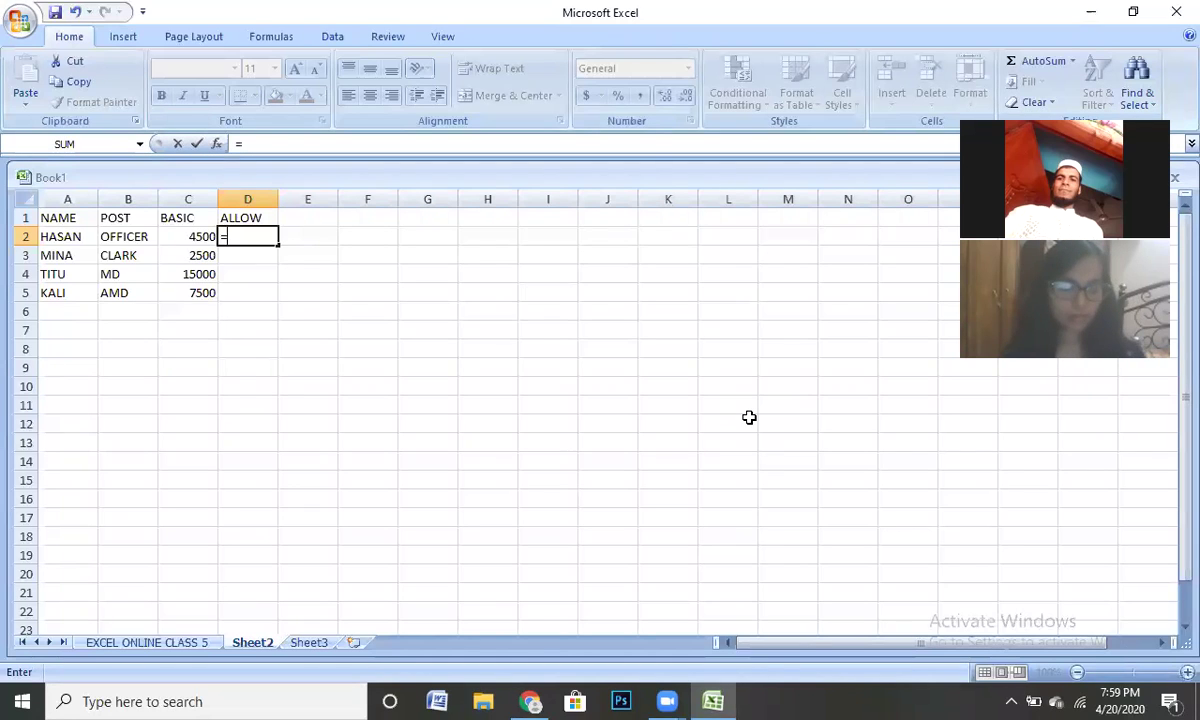
- Enter the first IF condition of the allowance formula in D2, returning C2*10% when C2>=5000
text(IF)
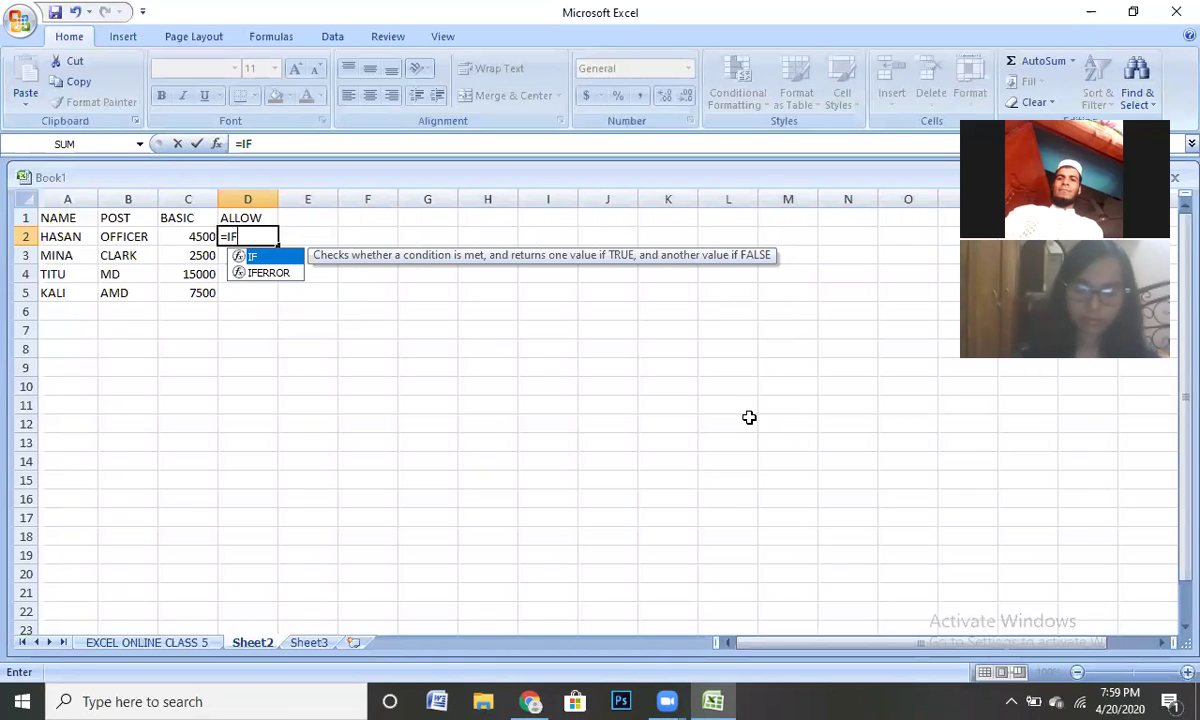
text(()
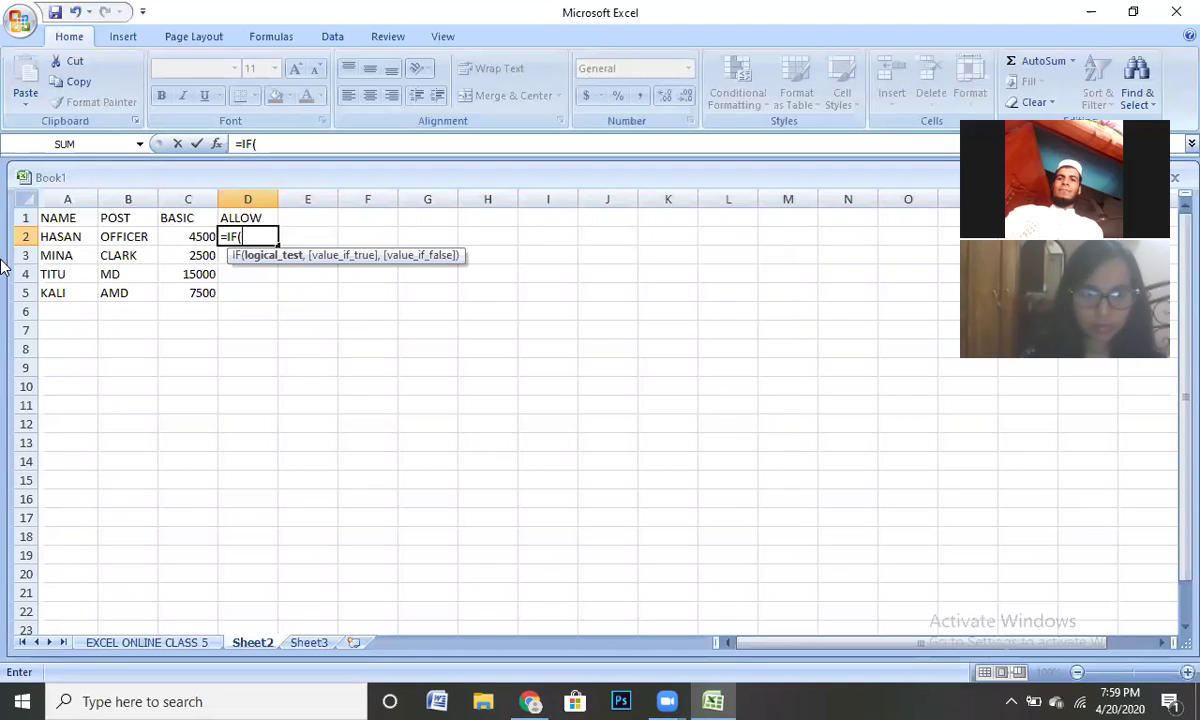
click(187, 238)
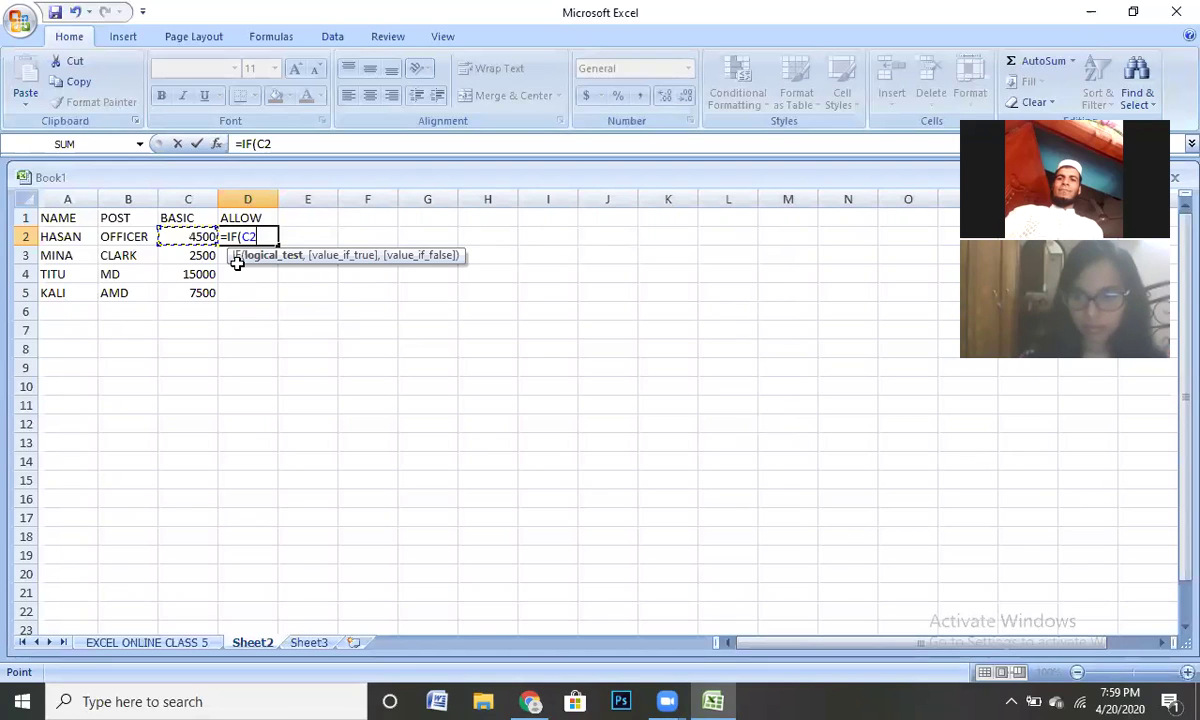
text(>=)
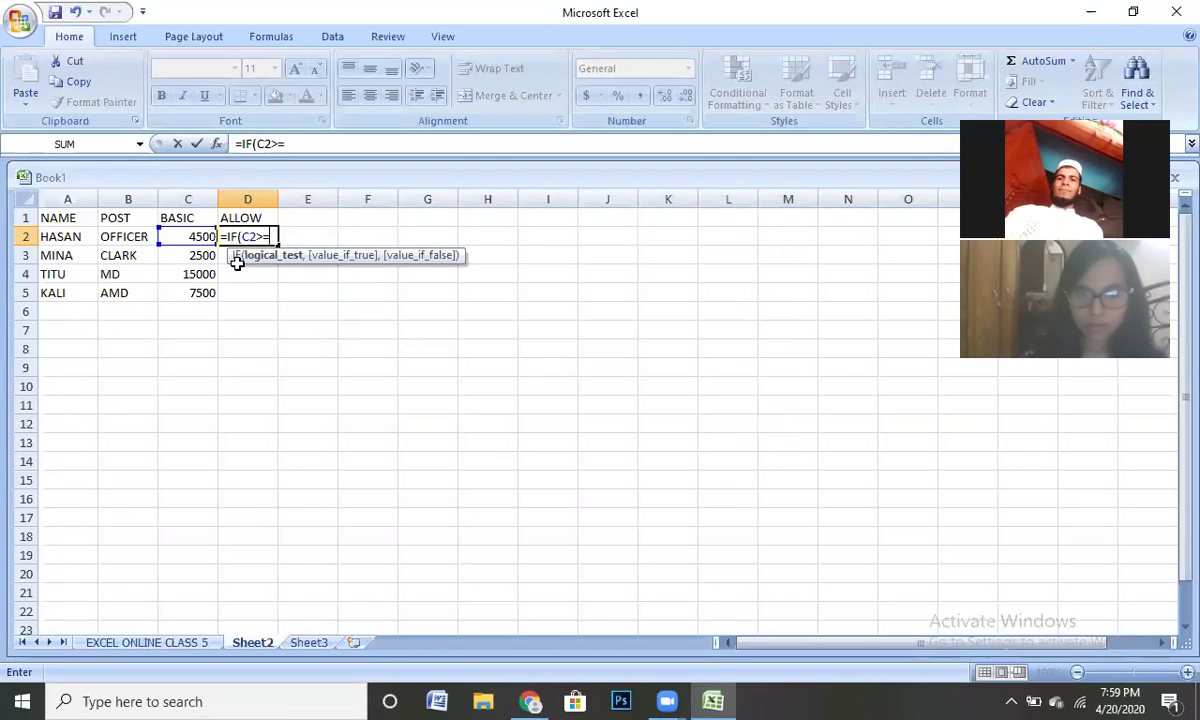
text(5000)
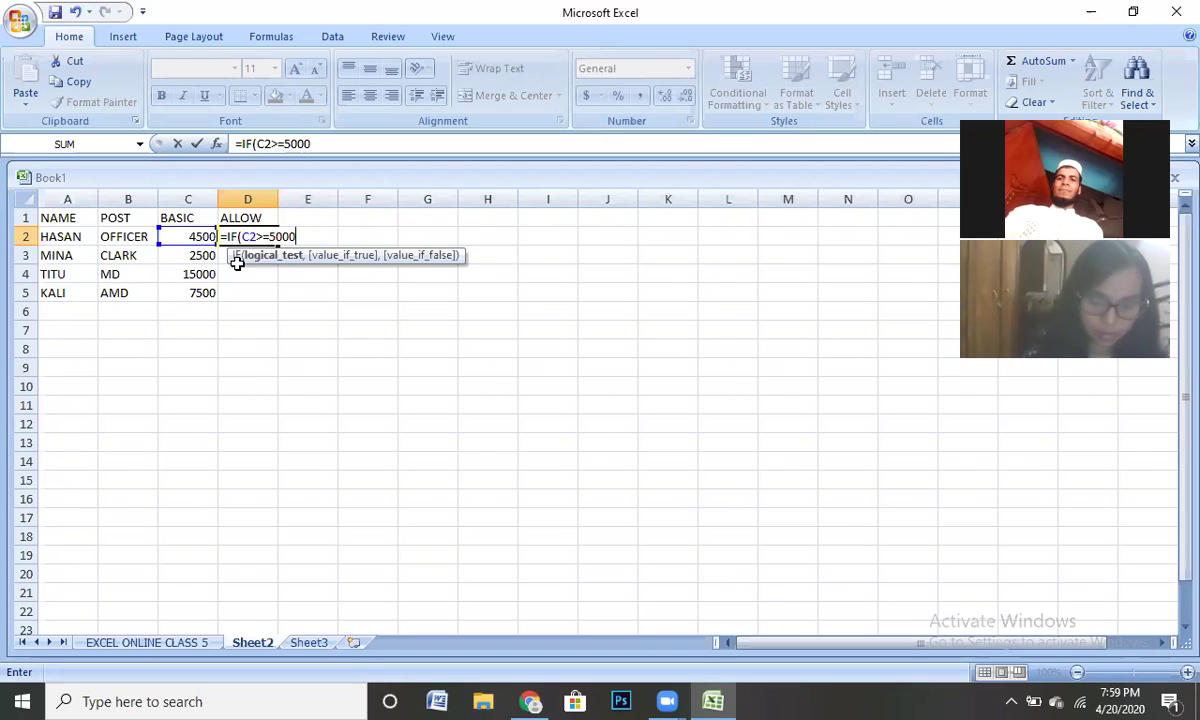
text(,)
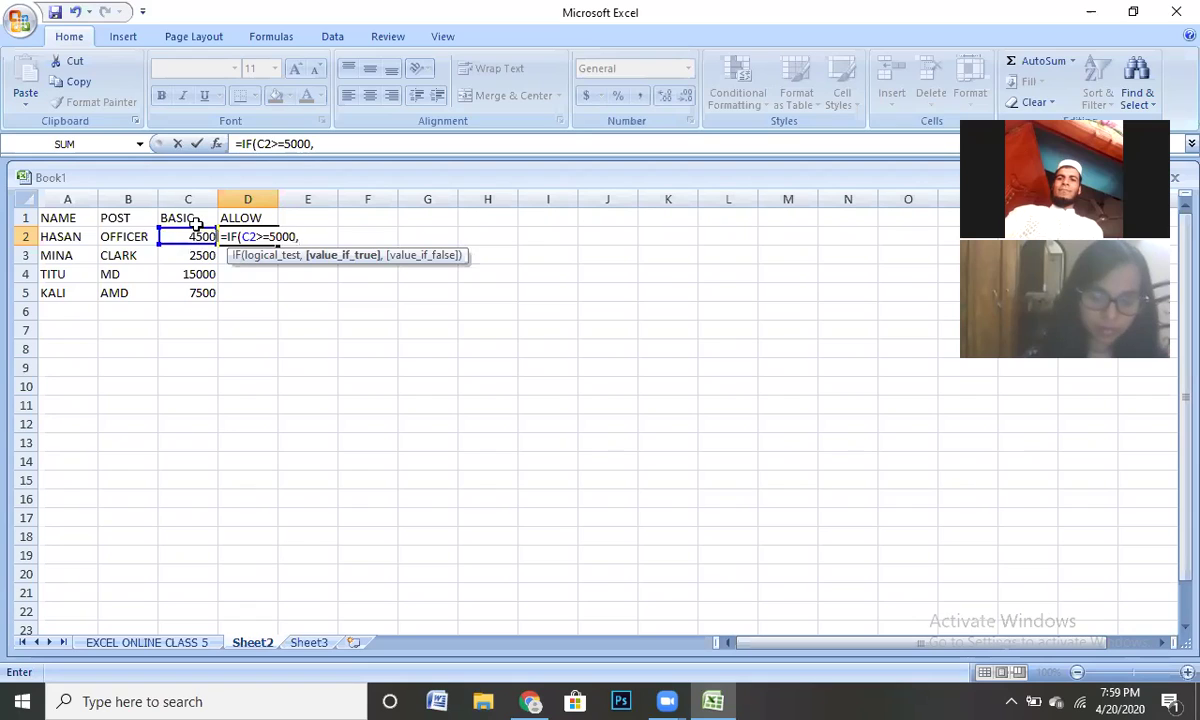
click(200, 234)
text(*)
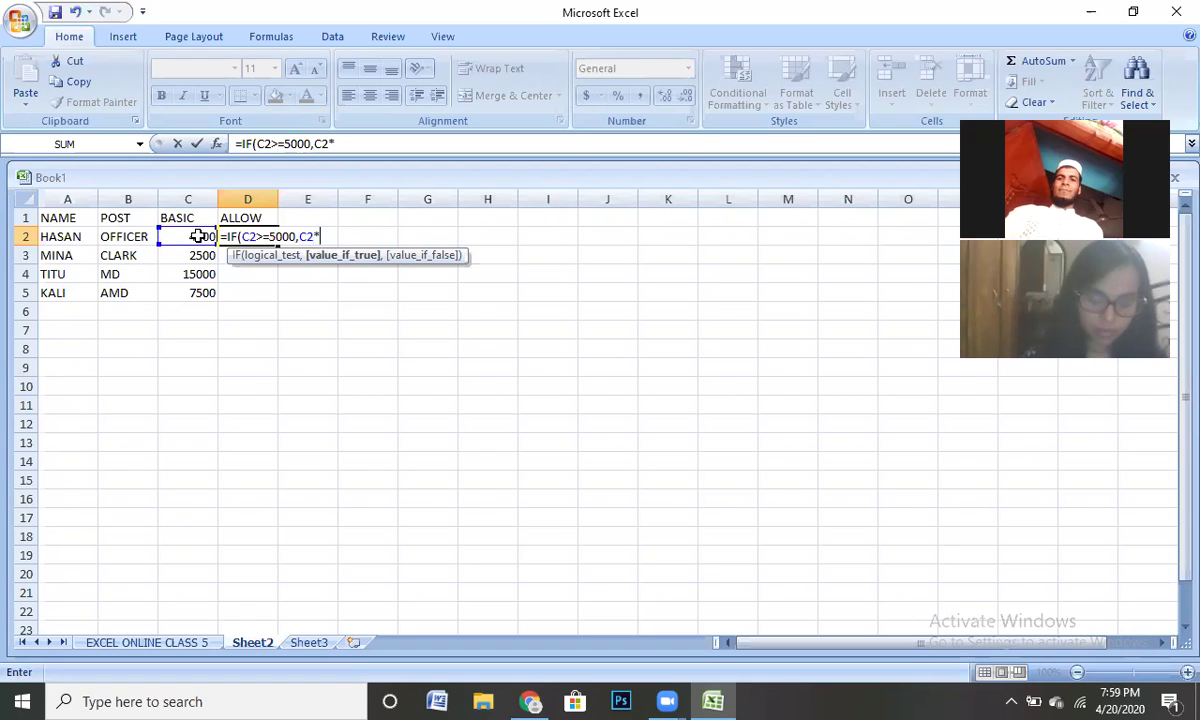
text(10)
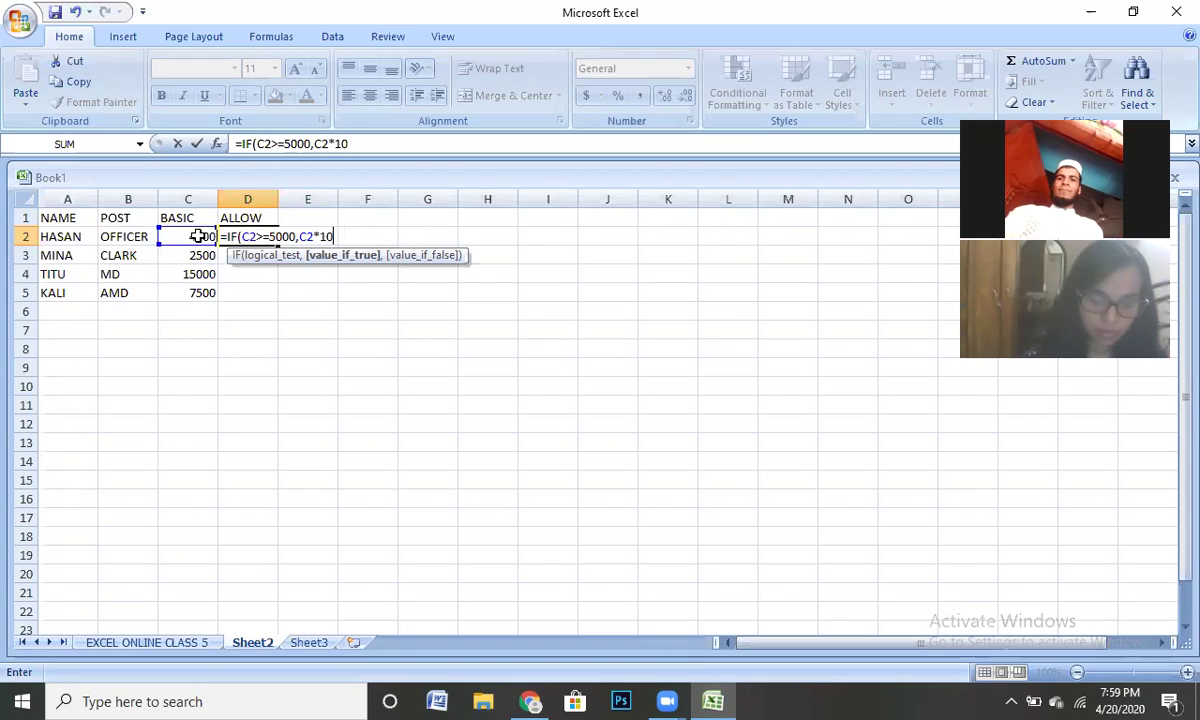
text(%)
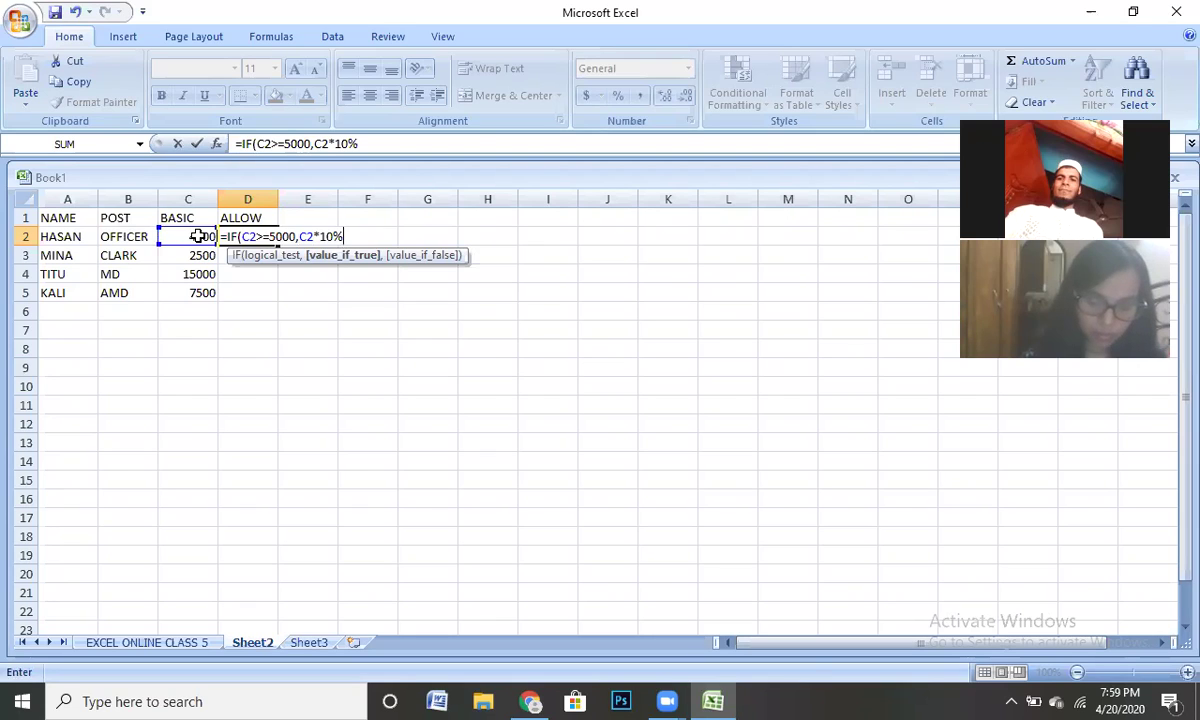
text(,)
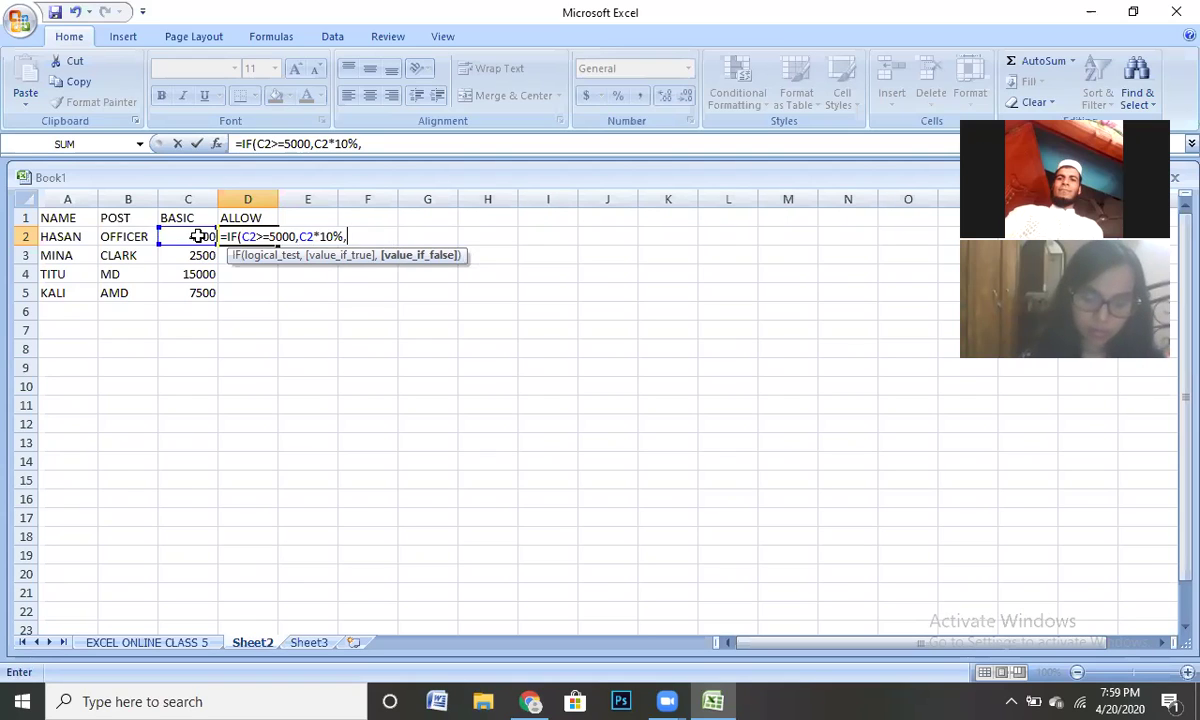
- Complete the D2 formula with a nested IF as the false value, returning C2*5% when C2<=5000
text(I)
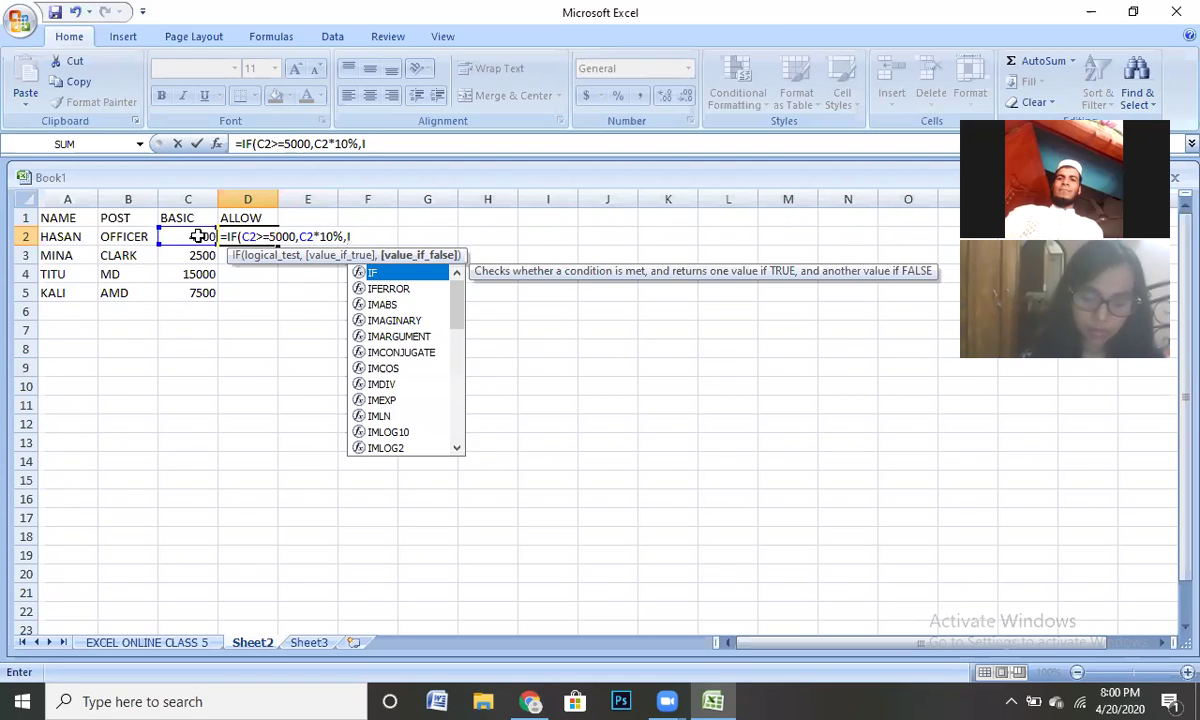
text(F)
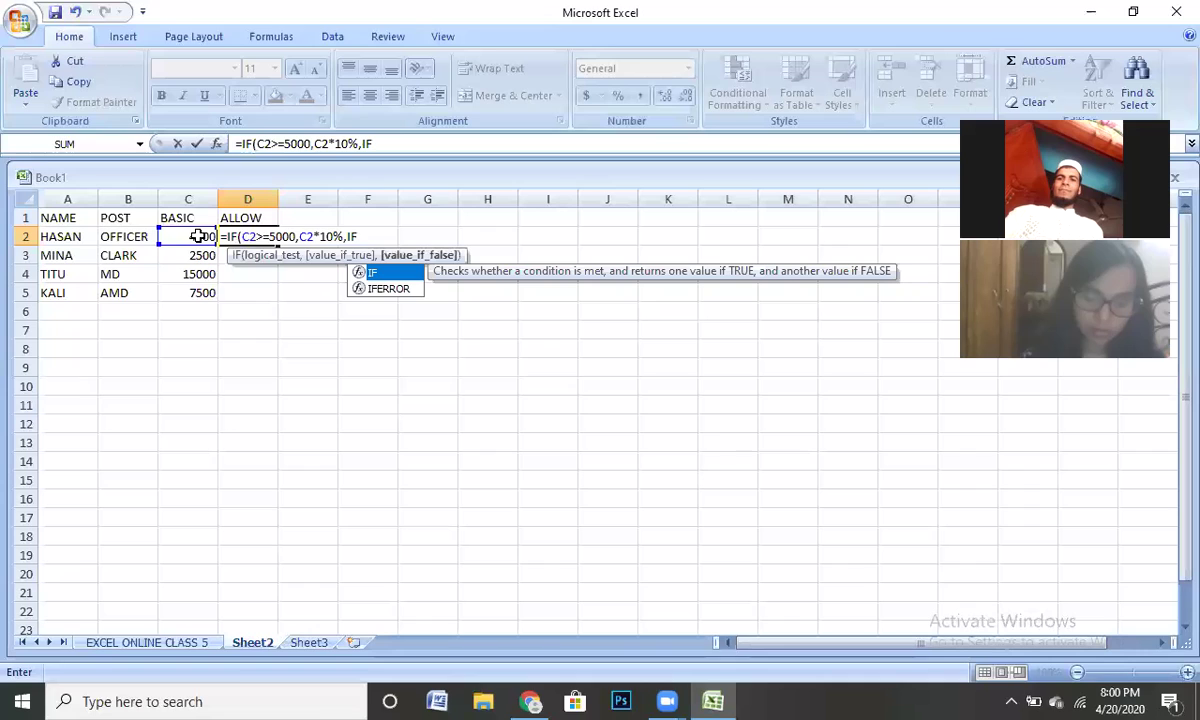
text(()
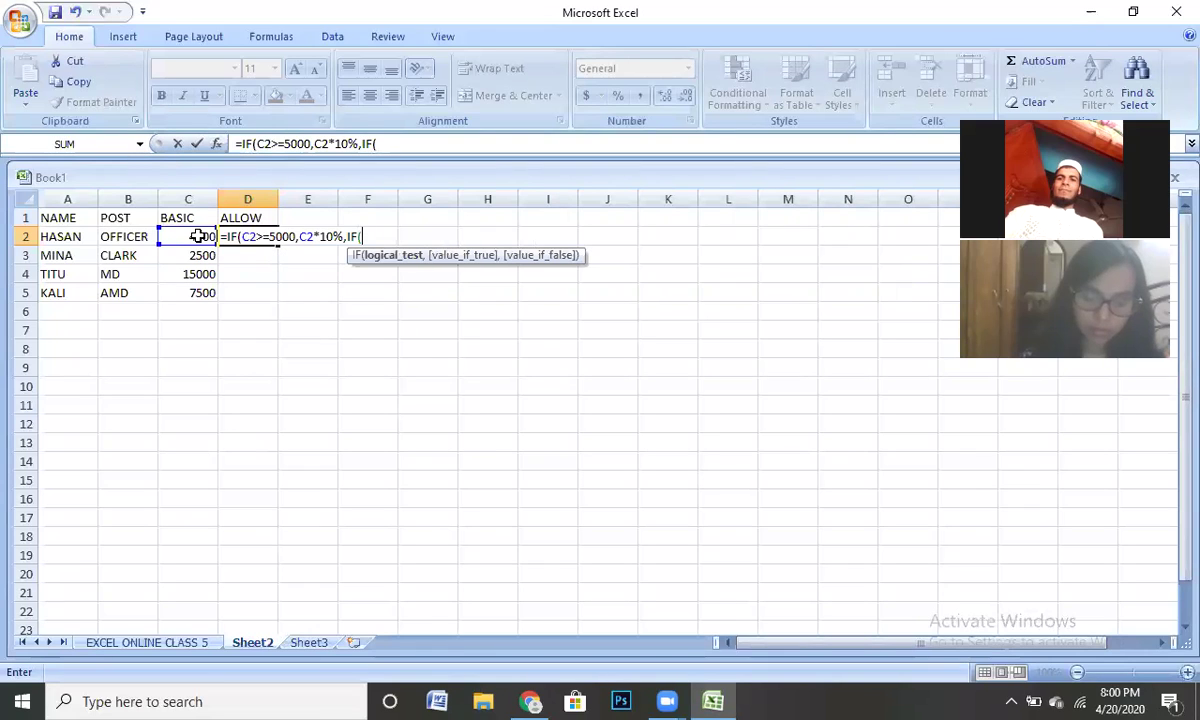
click(201, 236)
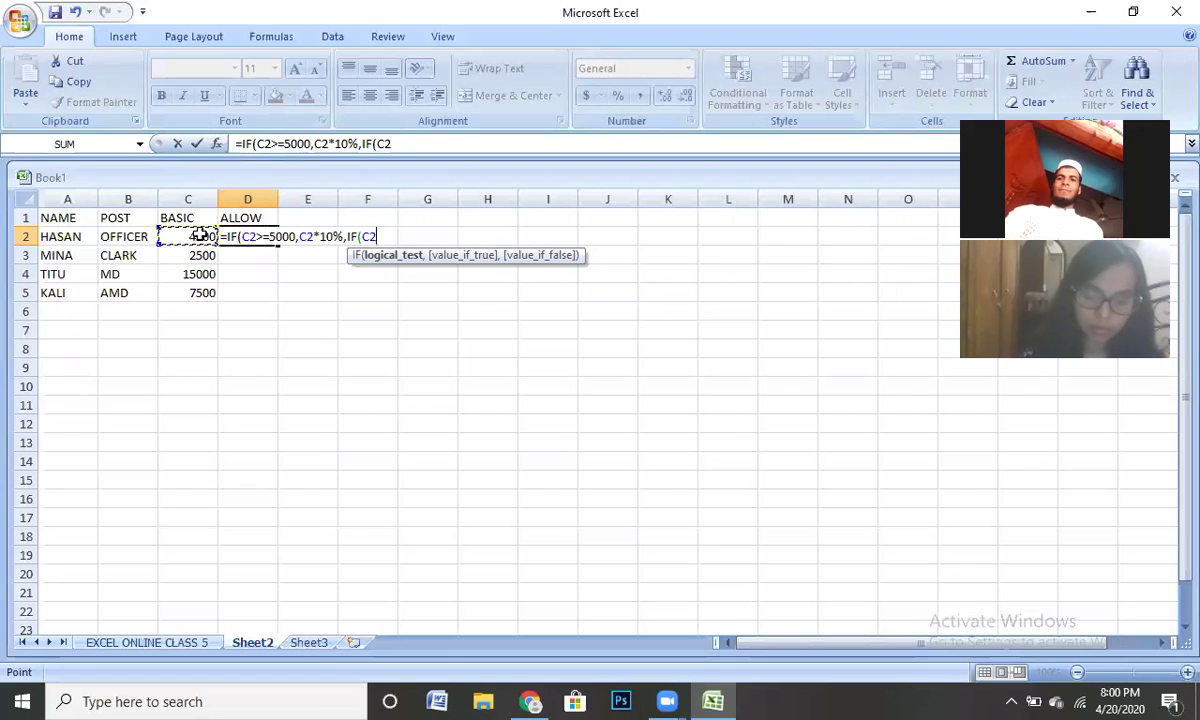
text(<)
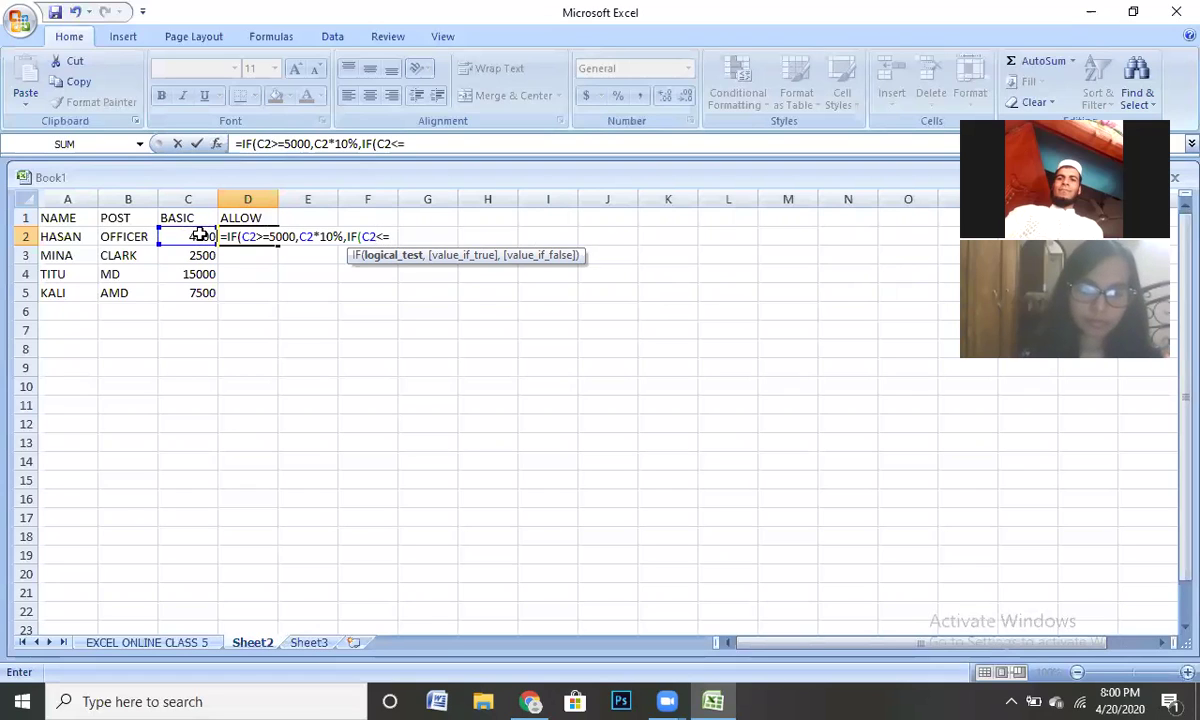
text(=5000,)
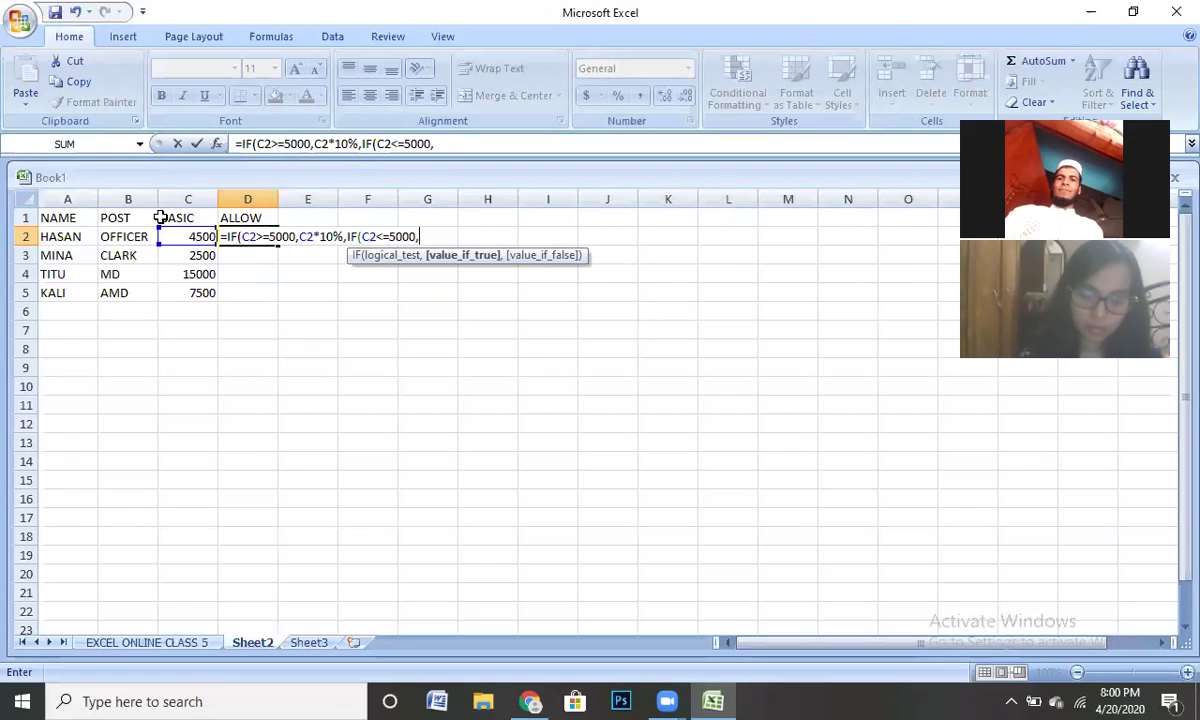
click(193, 236)
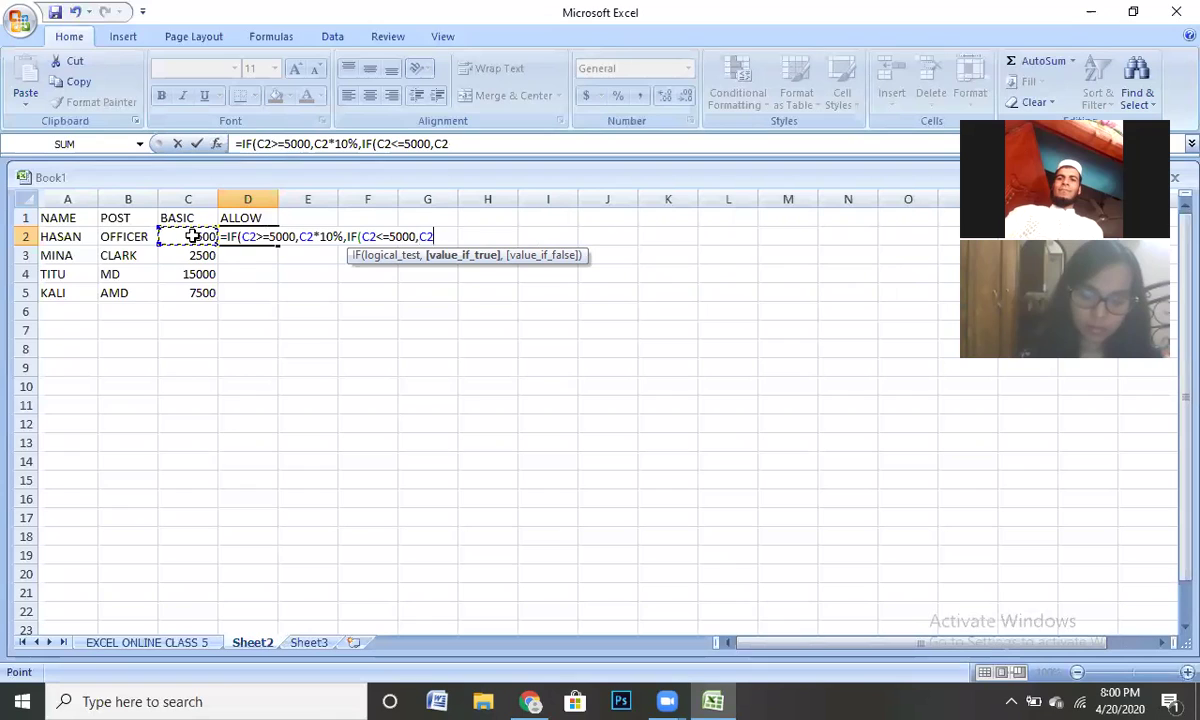
text(*5%)
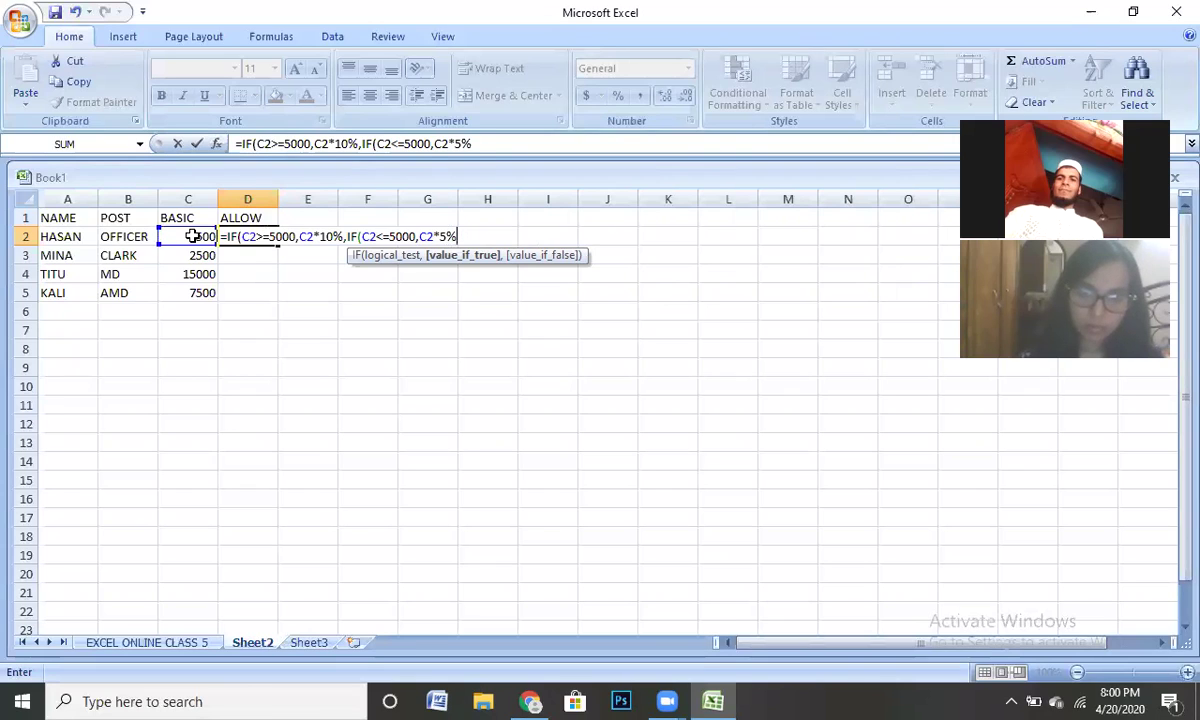
text()))
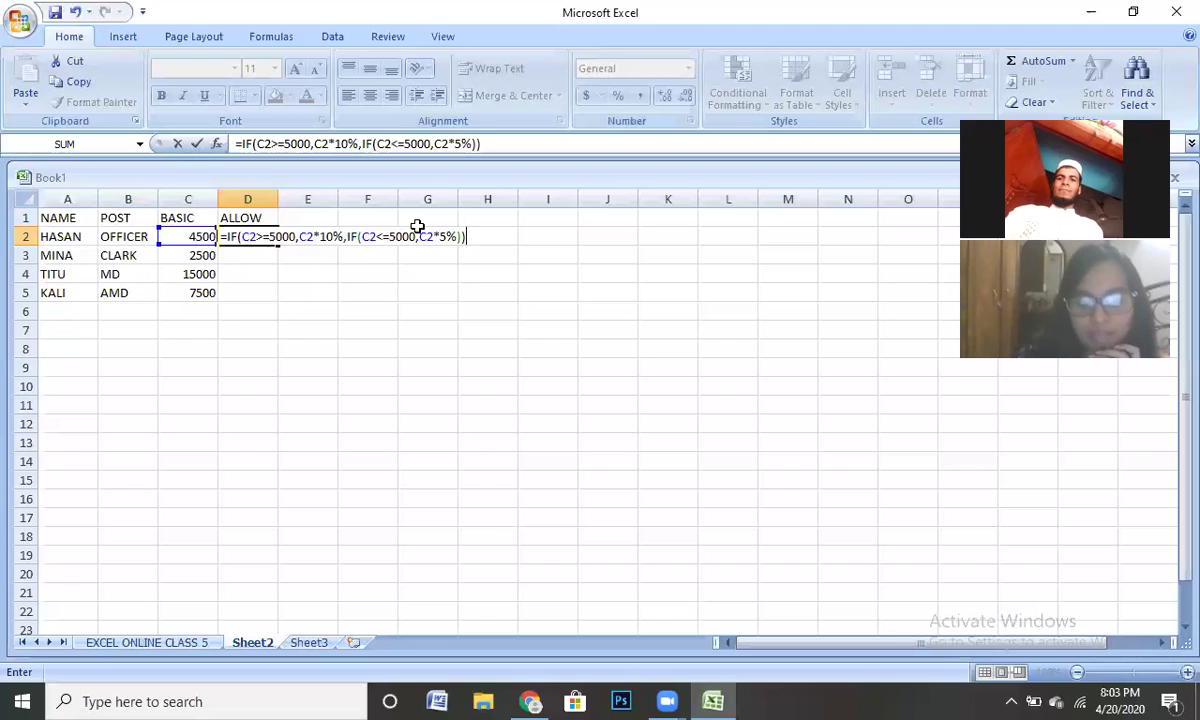
key(Return)
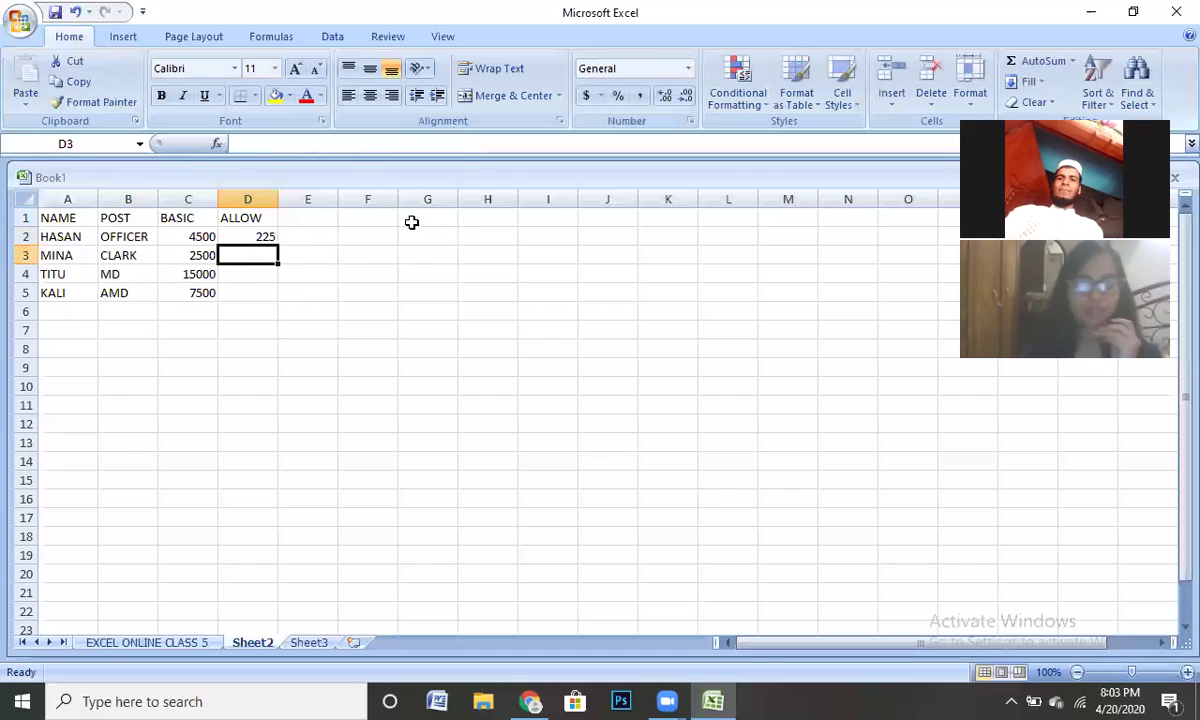
- Copy the allowance formula from D2 down to D5 and enter the column heading H/R in E1
click(258, 239)
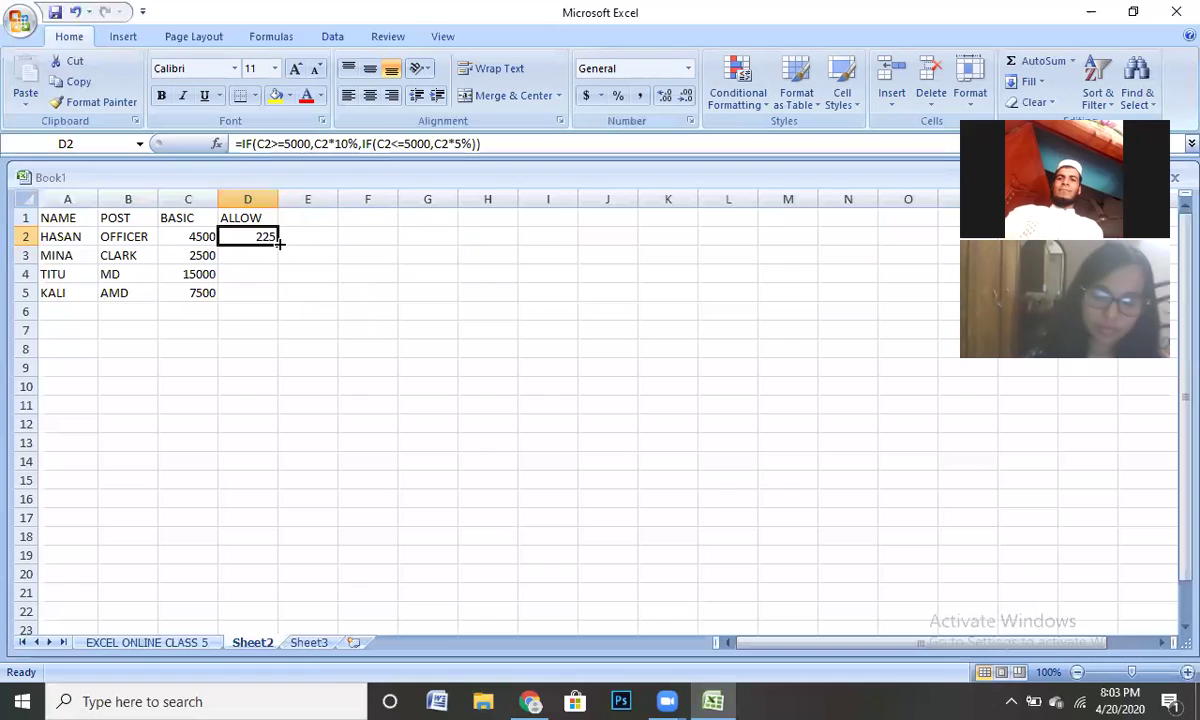
drag(277, 245, 262, 299)
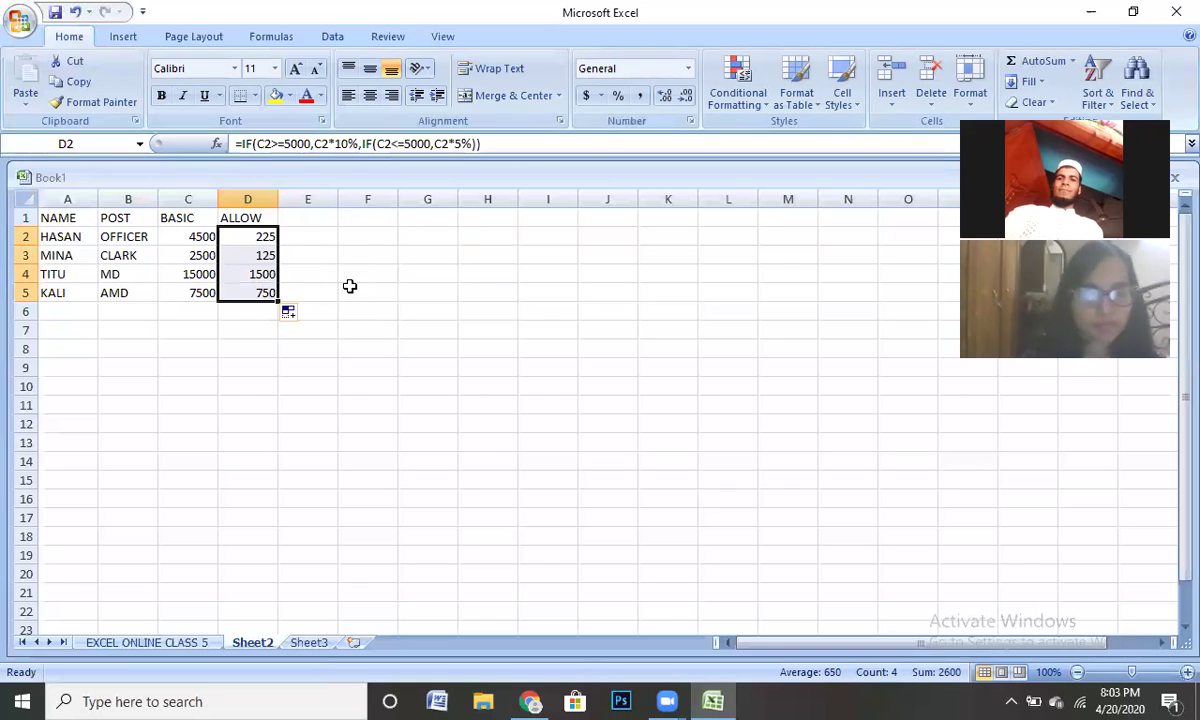
click(292, 215)
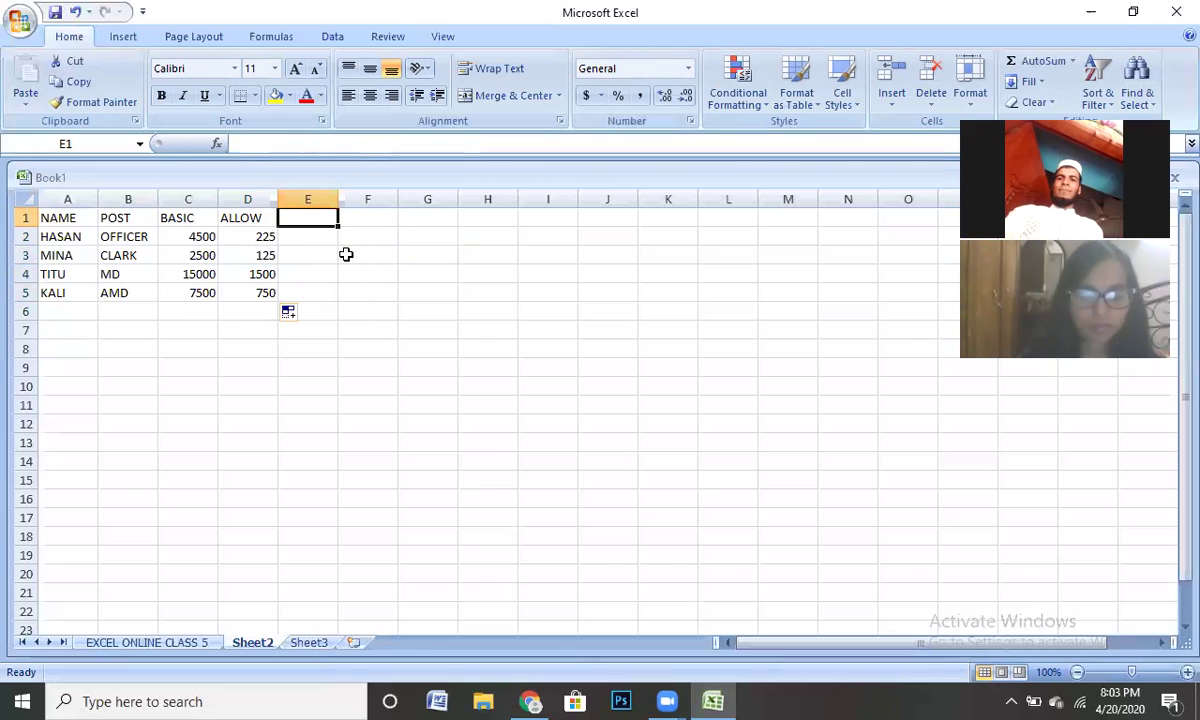
text(H/)
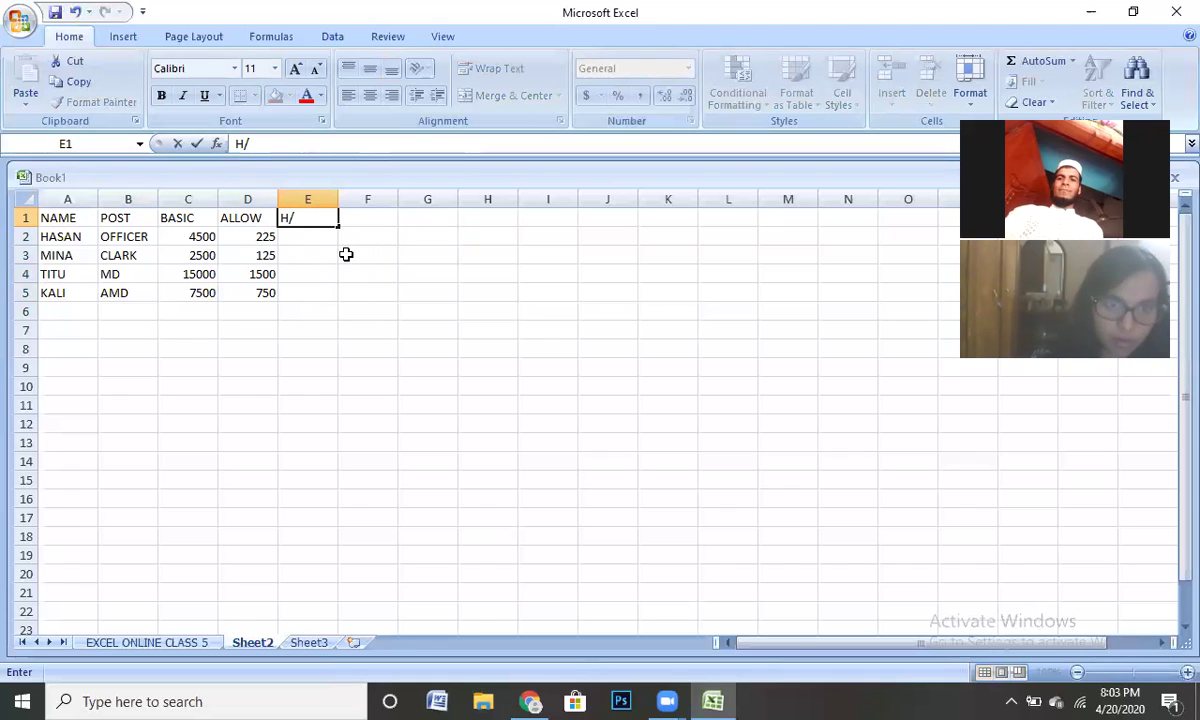
text(R)
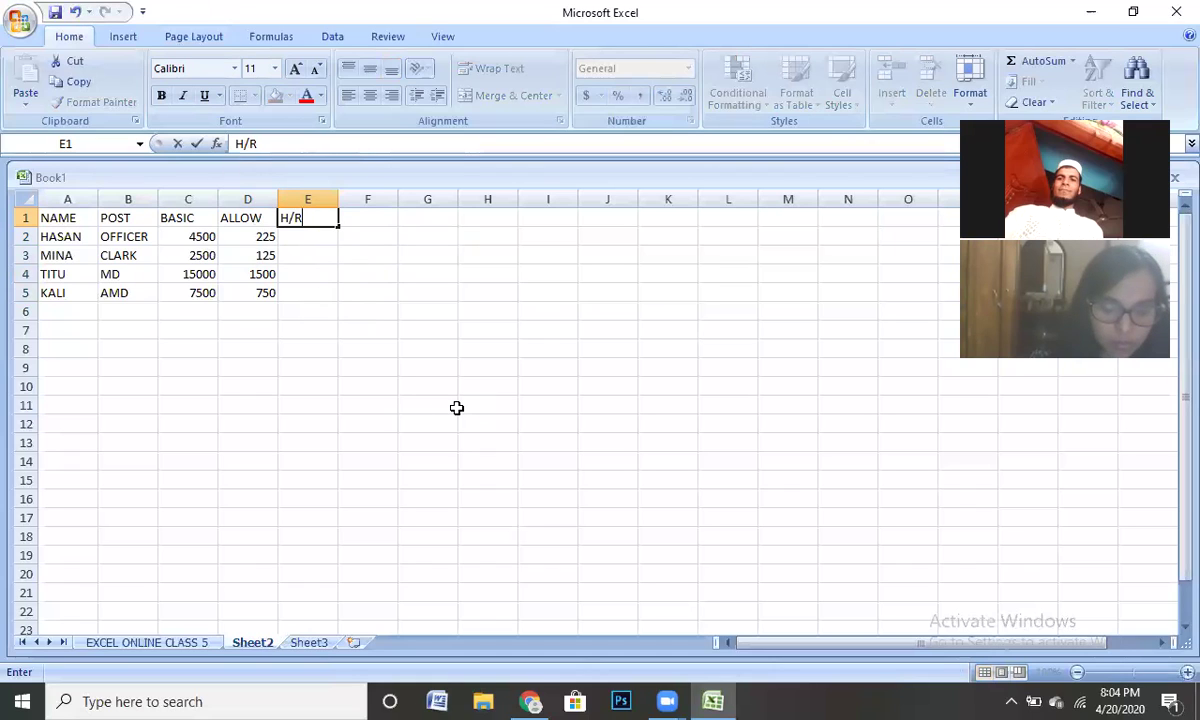
- Start the H/R formula in E2 with an IF function whose logical test is C2>=7000
click(289, 238)
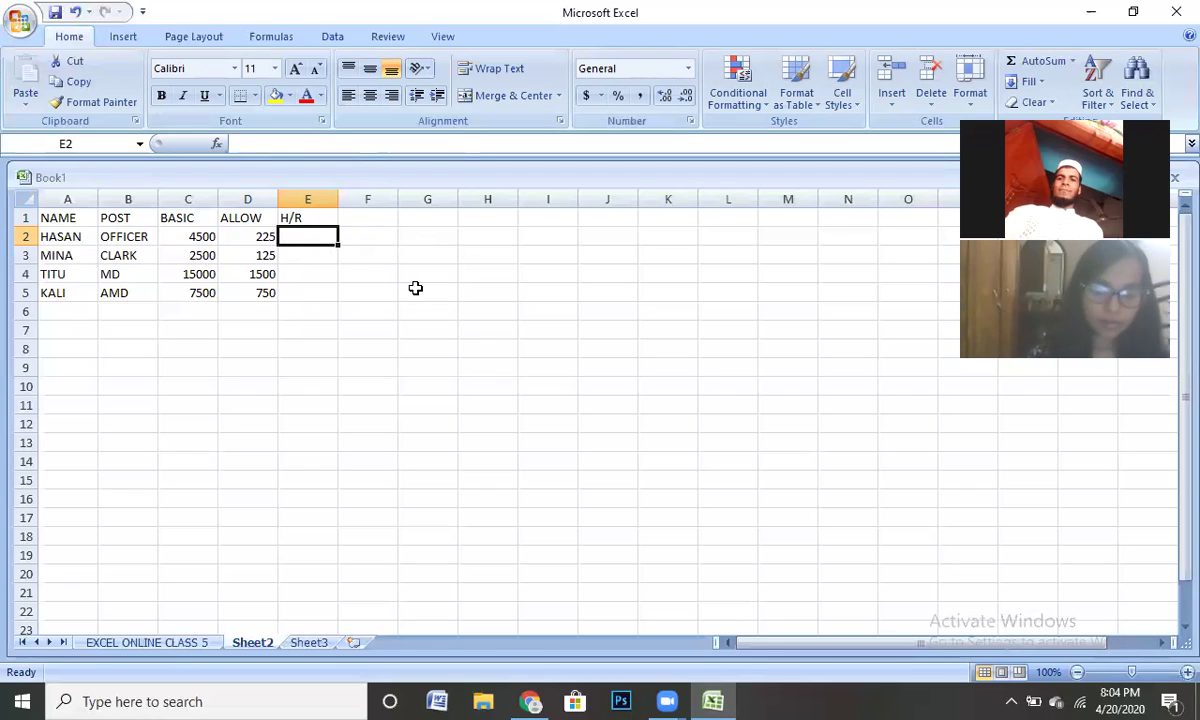
text(=)
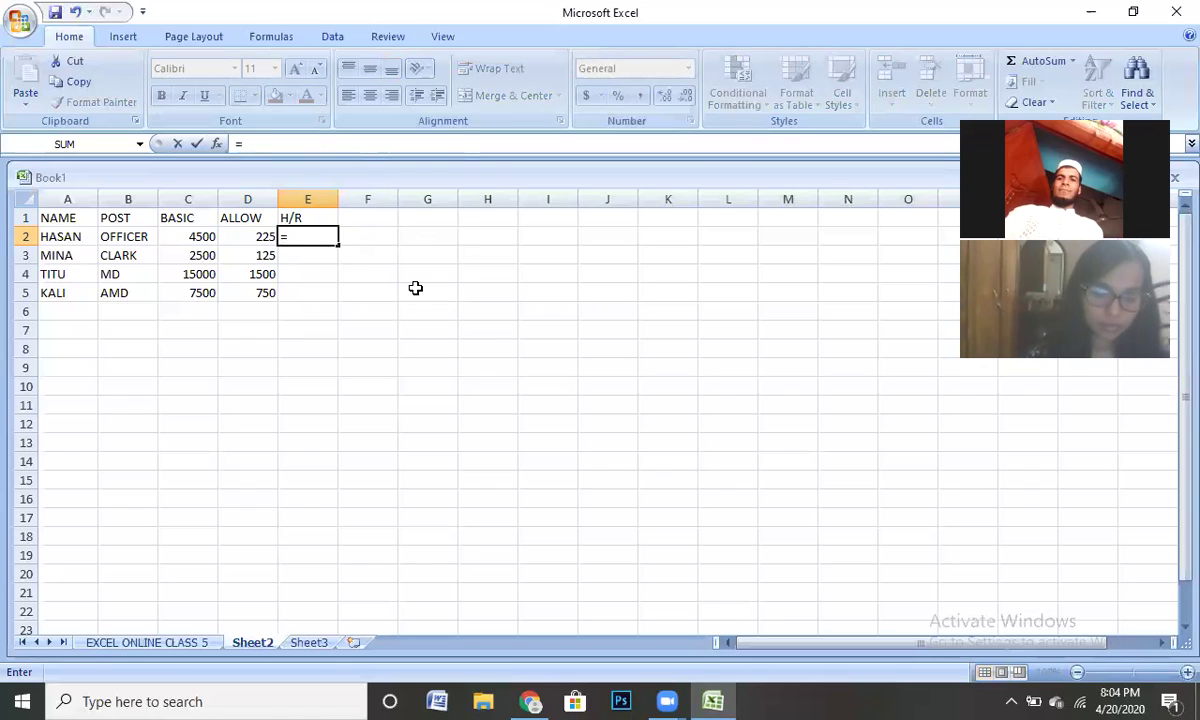
text(I)
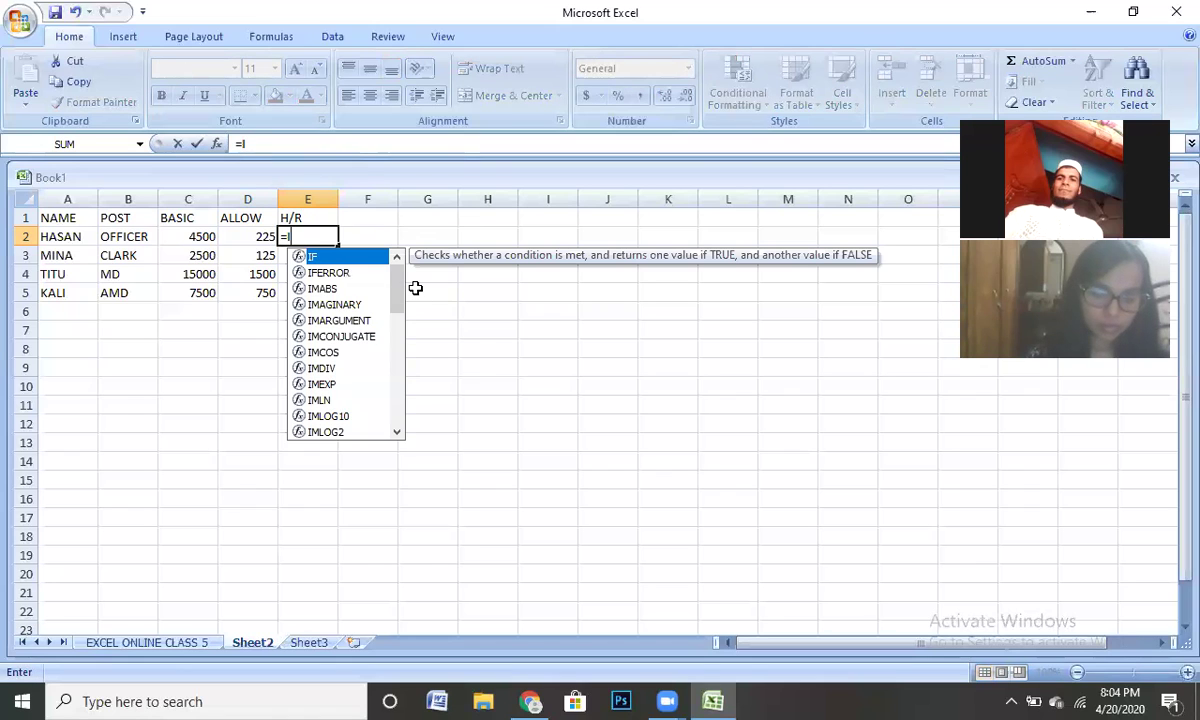
text(F)
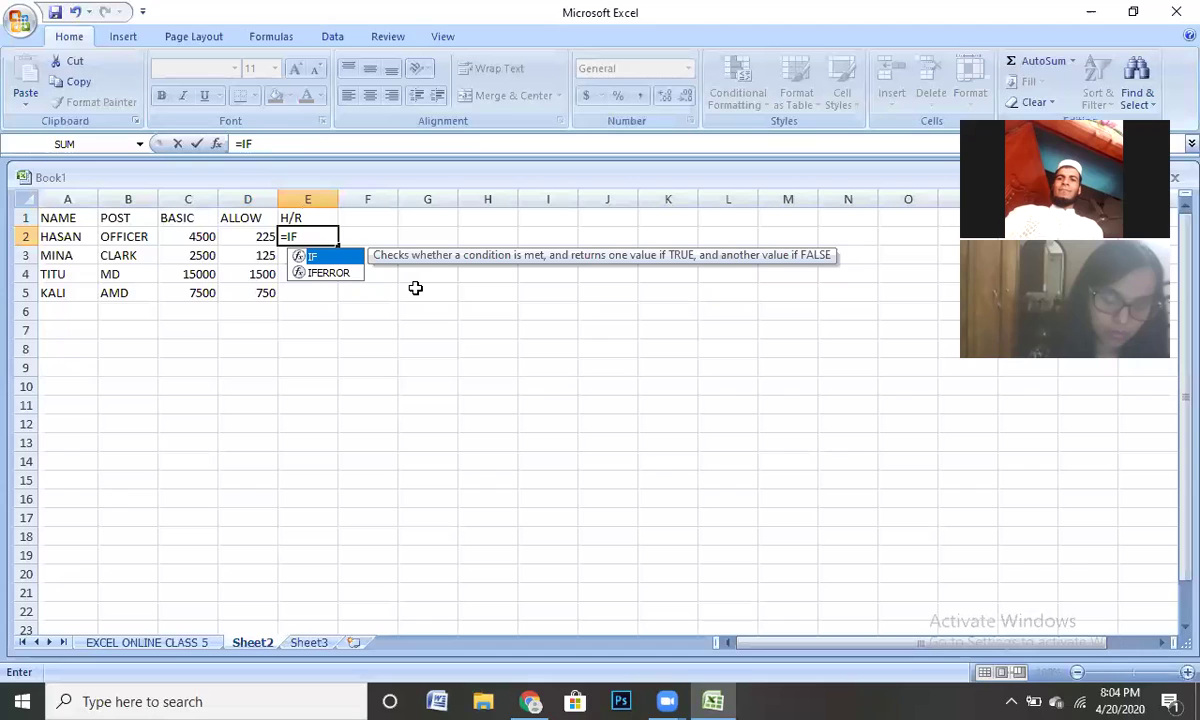
text(()
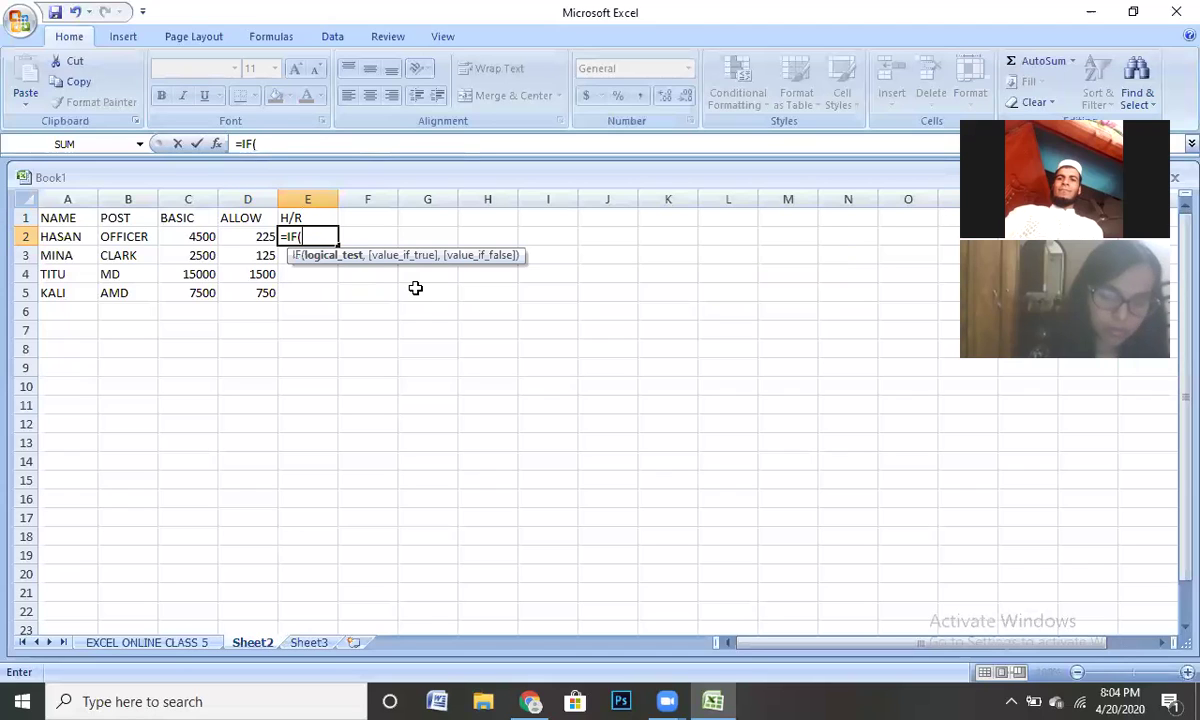
click(201, 236)
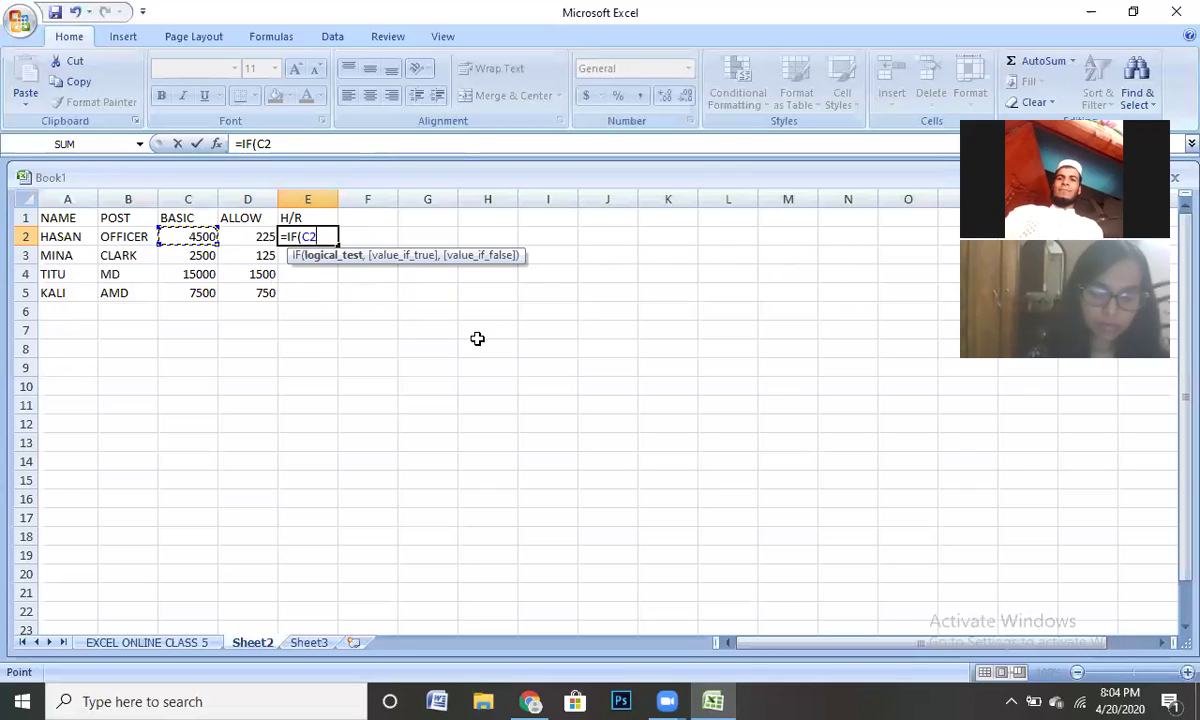
text(>=70)
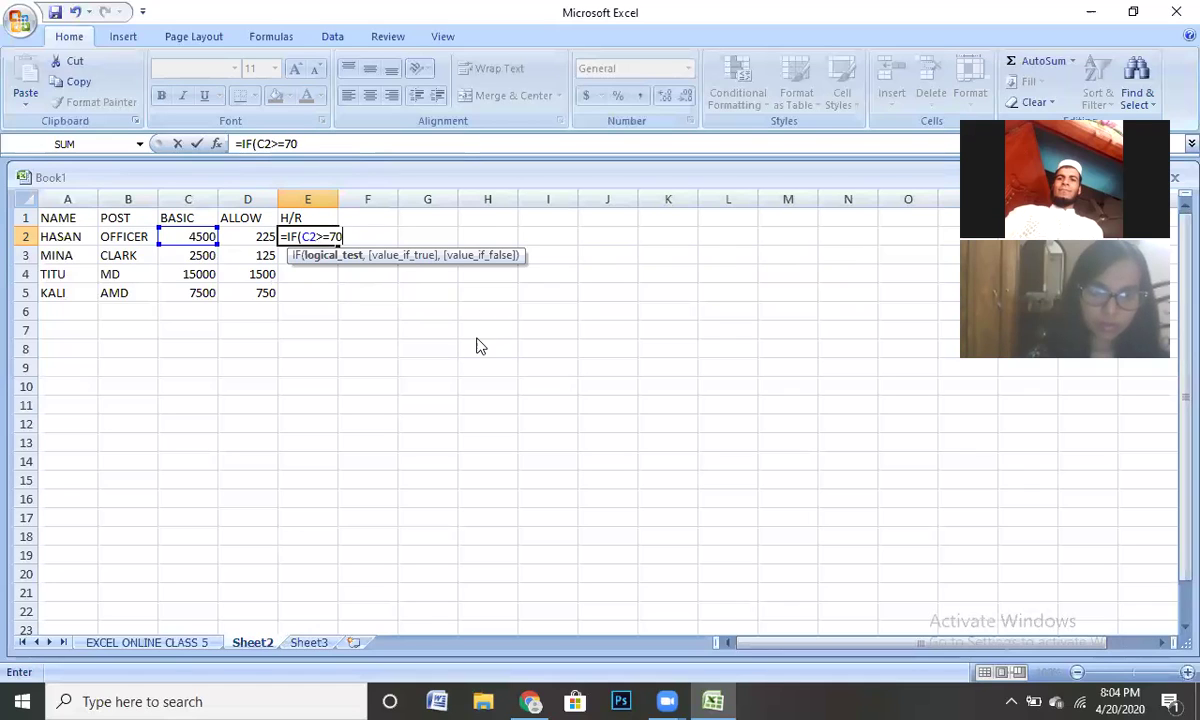
text(00,)
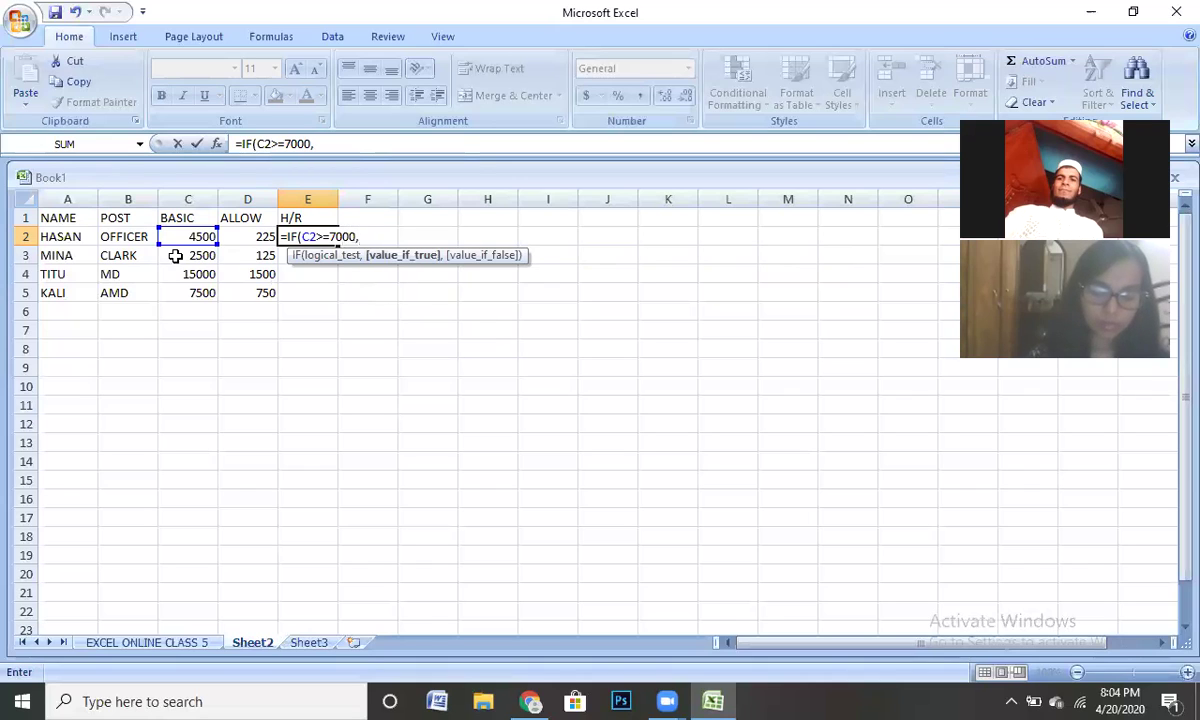
- Complete the E2 formula so it returns C2*5% when the test is true and C2*4% when it is false
click(185, 237)
text(*)
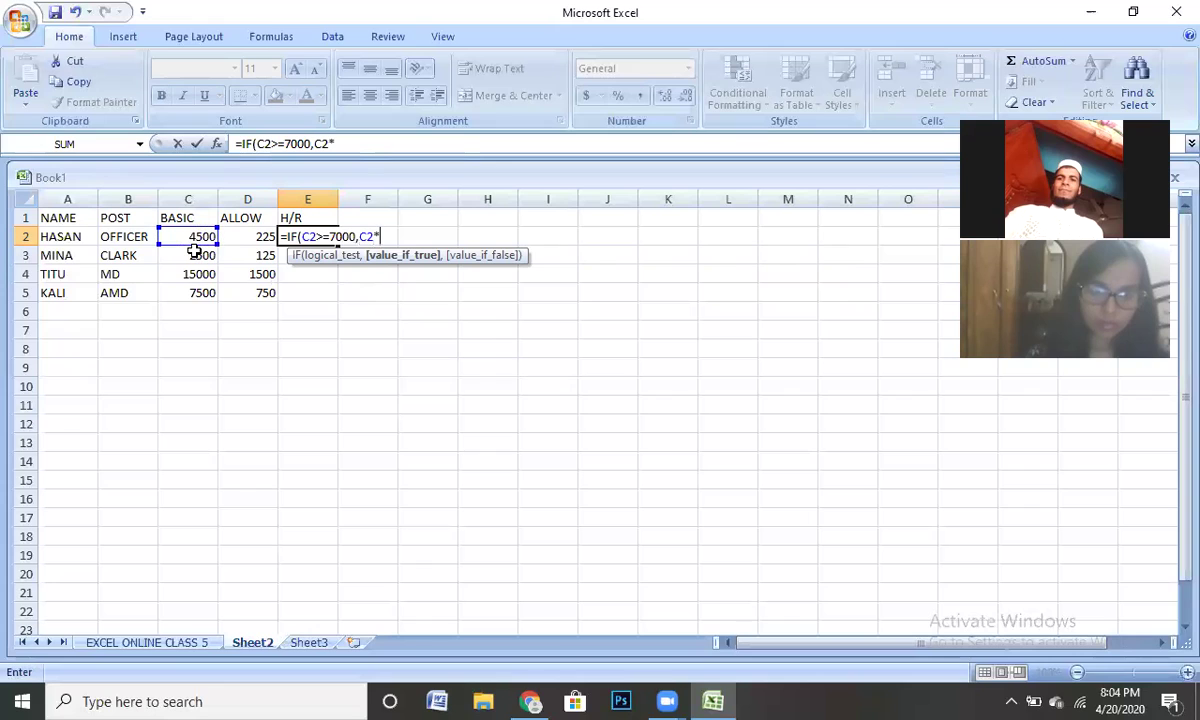
text(5)
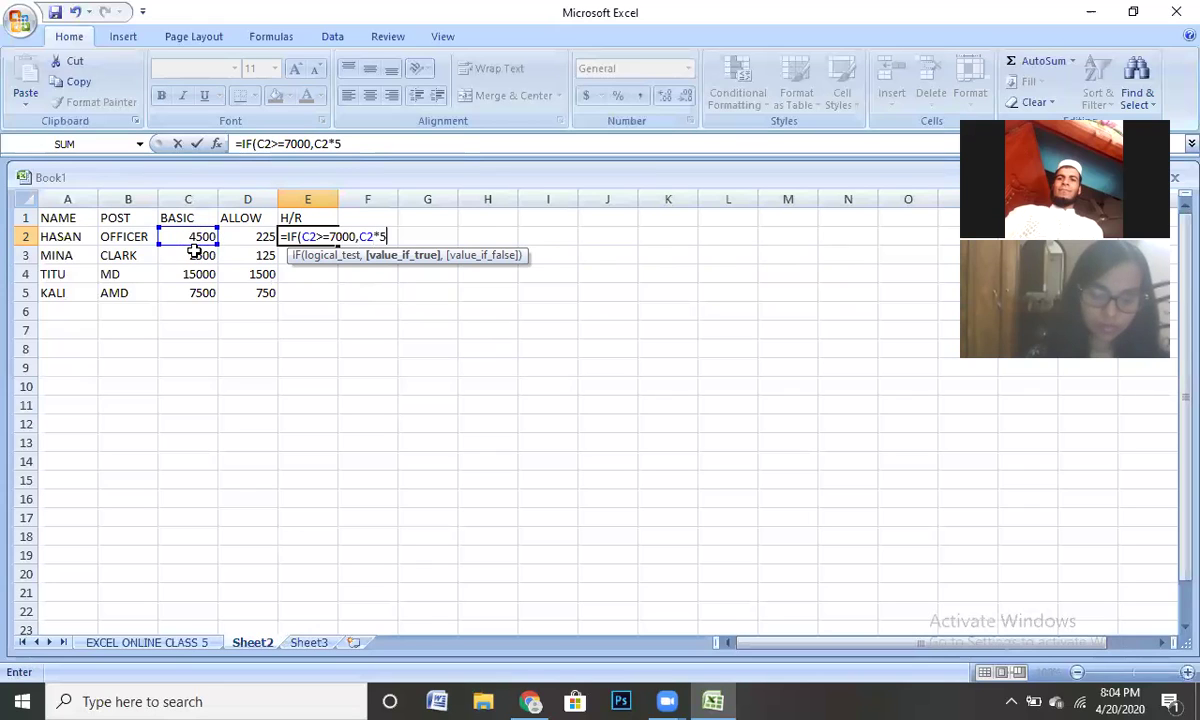
text(%,)
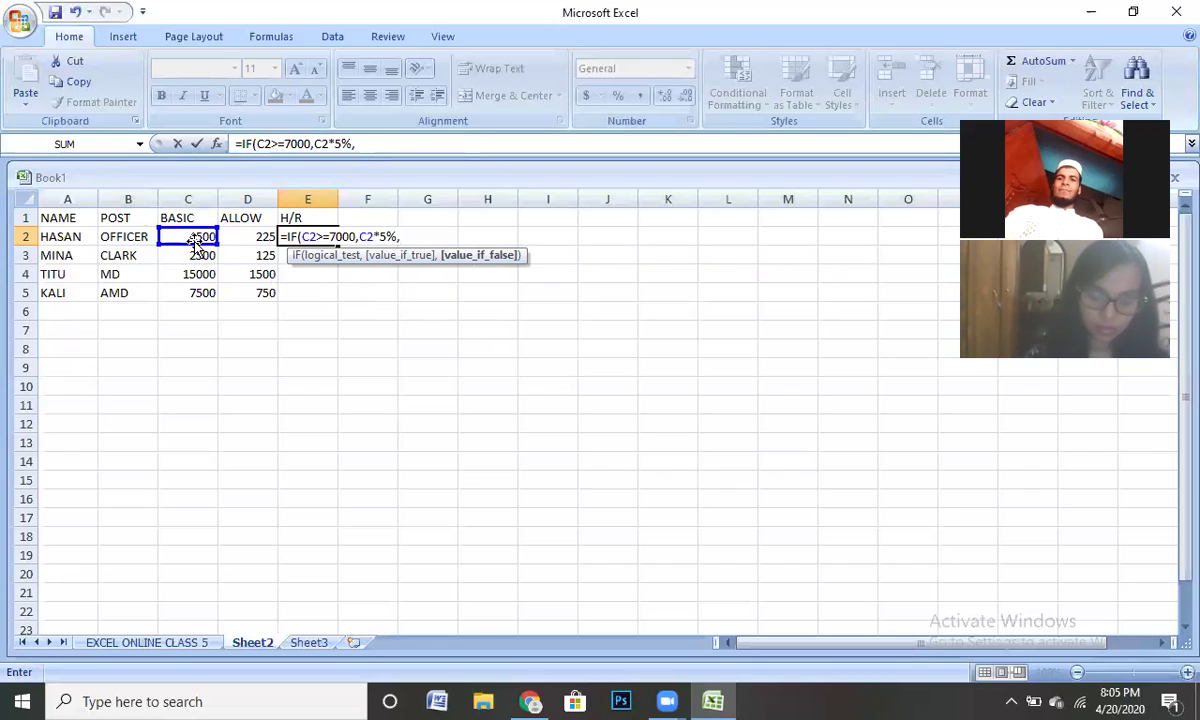
click(197, 238)
text(*4%)
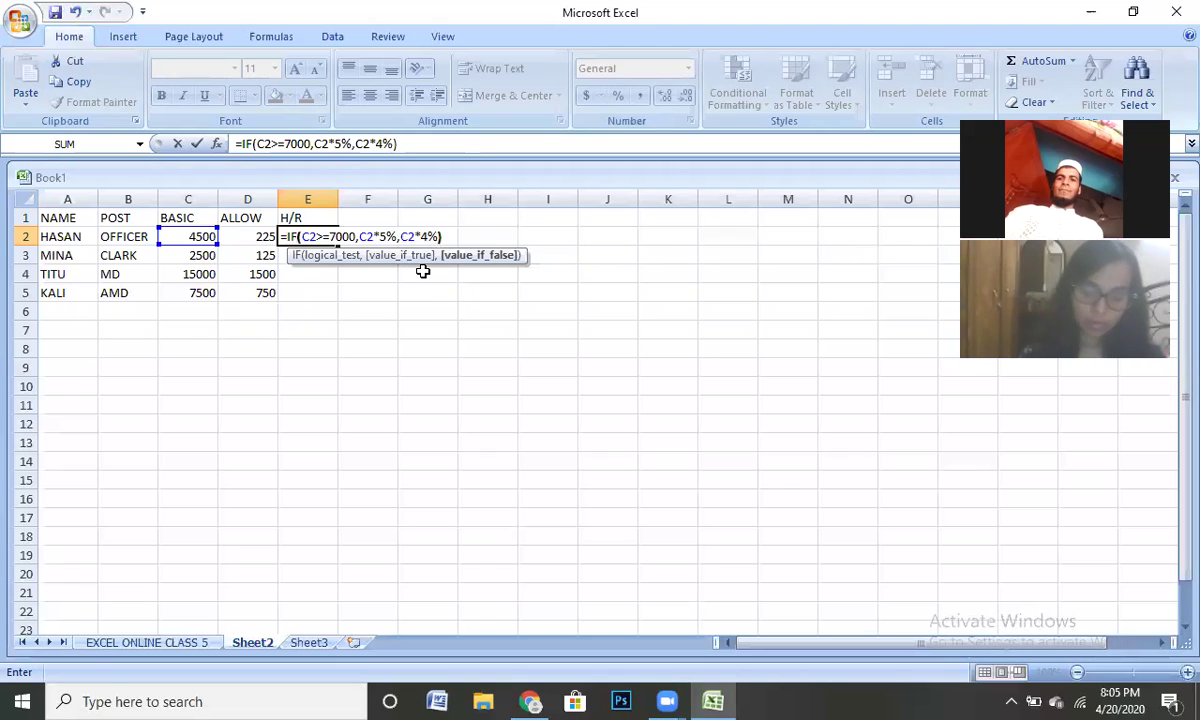
text())
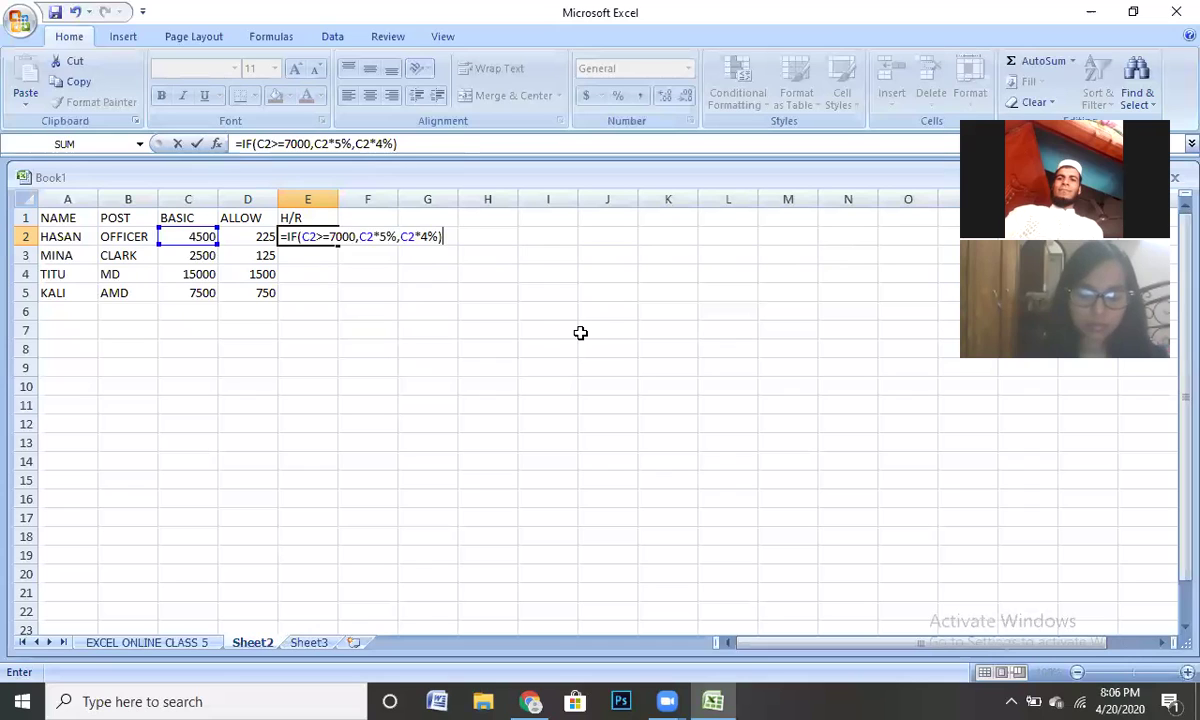
key(Return)
- Copy the H/R formula from E2 down to E5 and enter the column heading M/A in F1
click(313, 236)
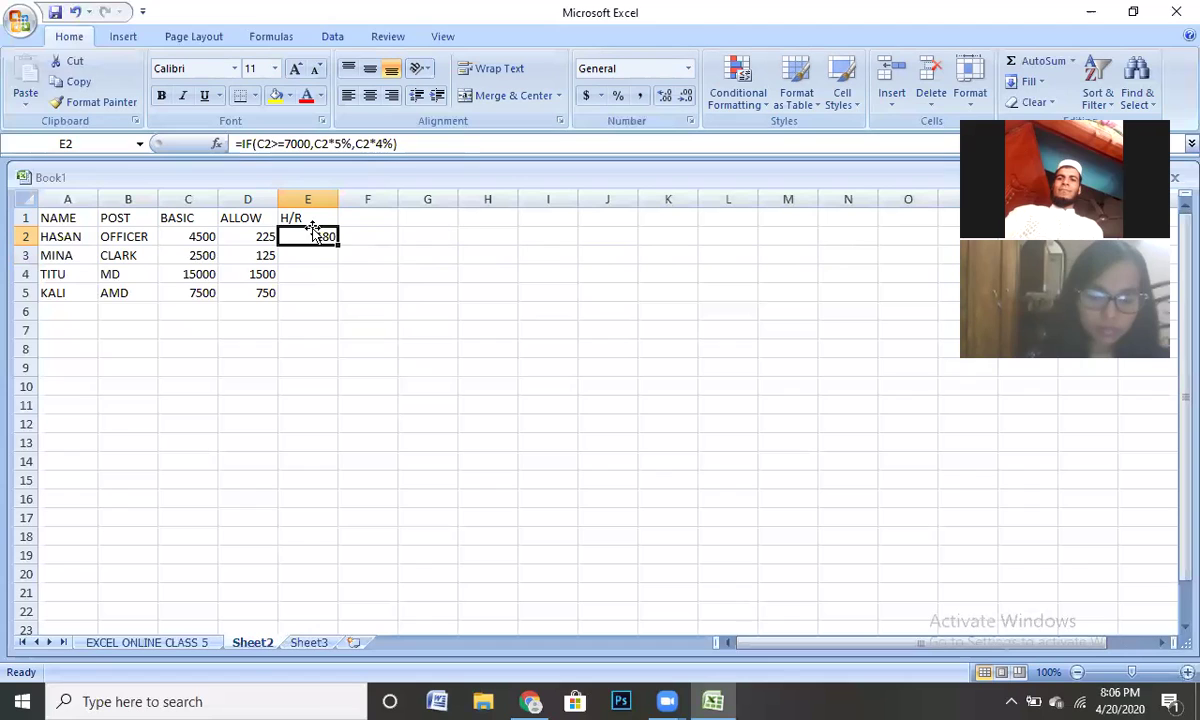
drag(340, 246, 349, 293)
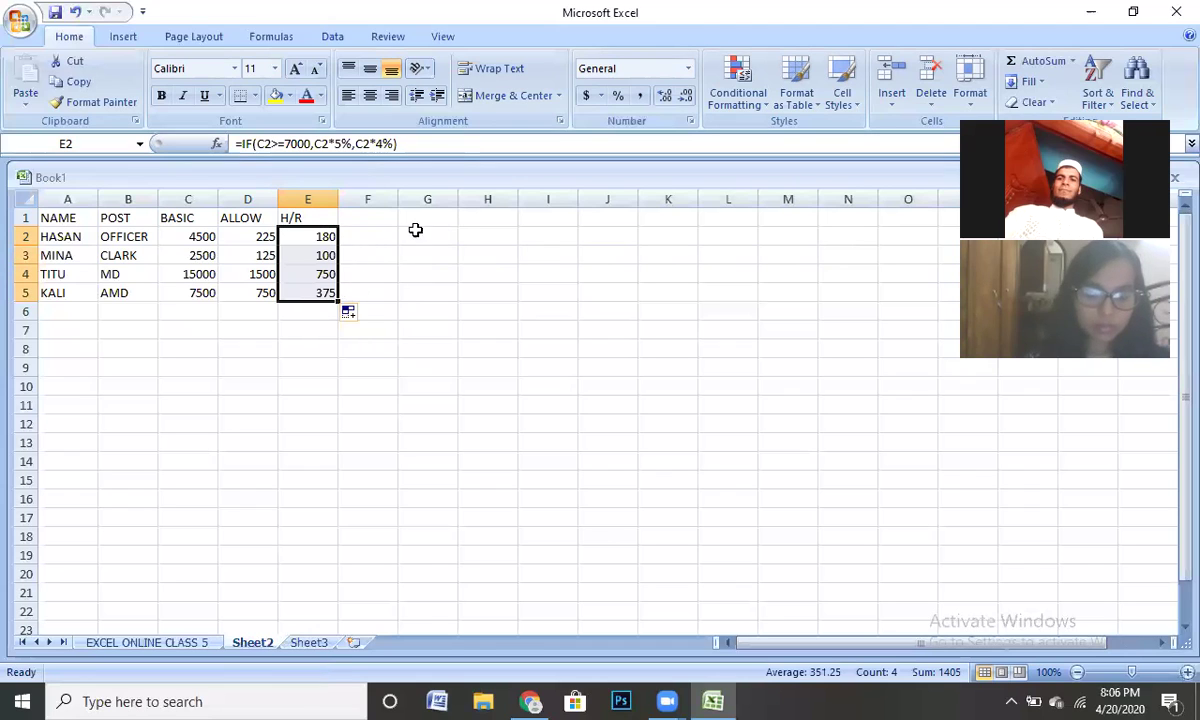
click(370, 219)
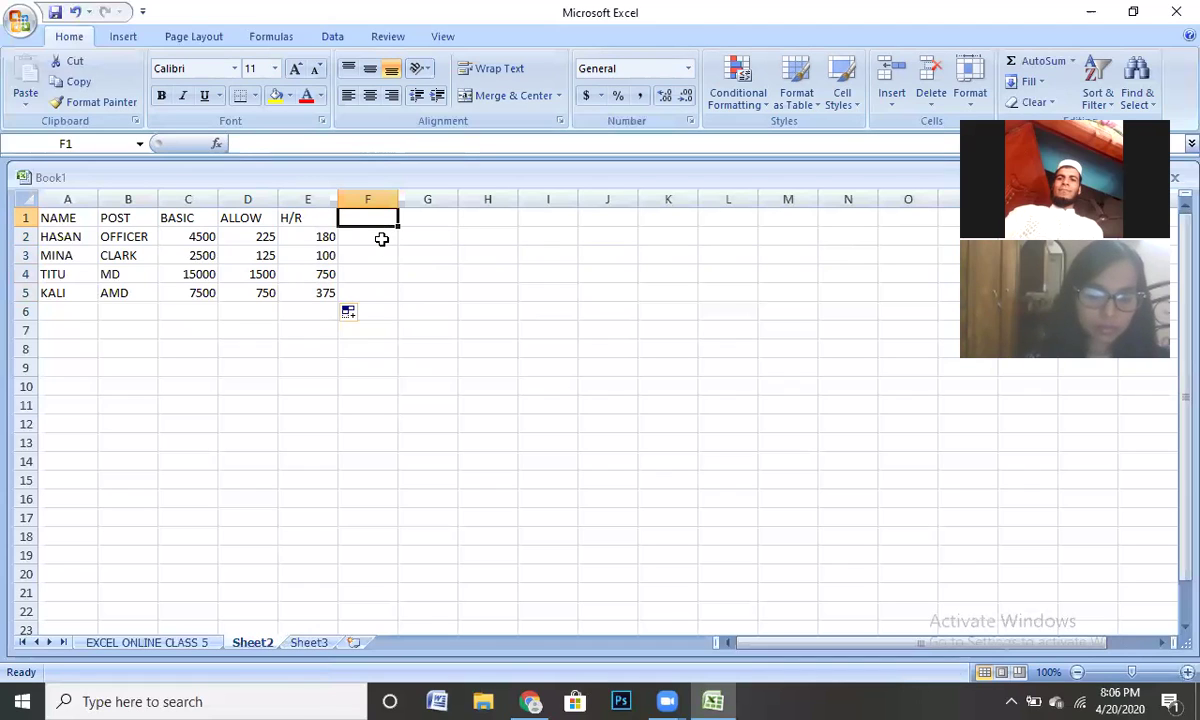
text(M/A)
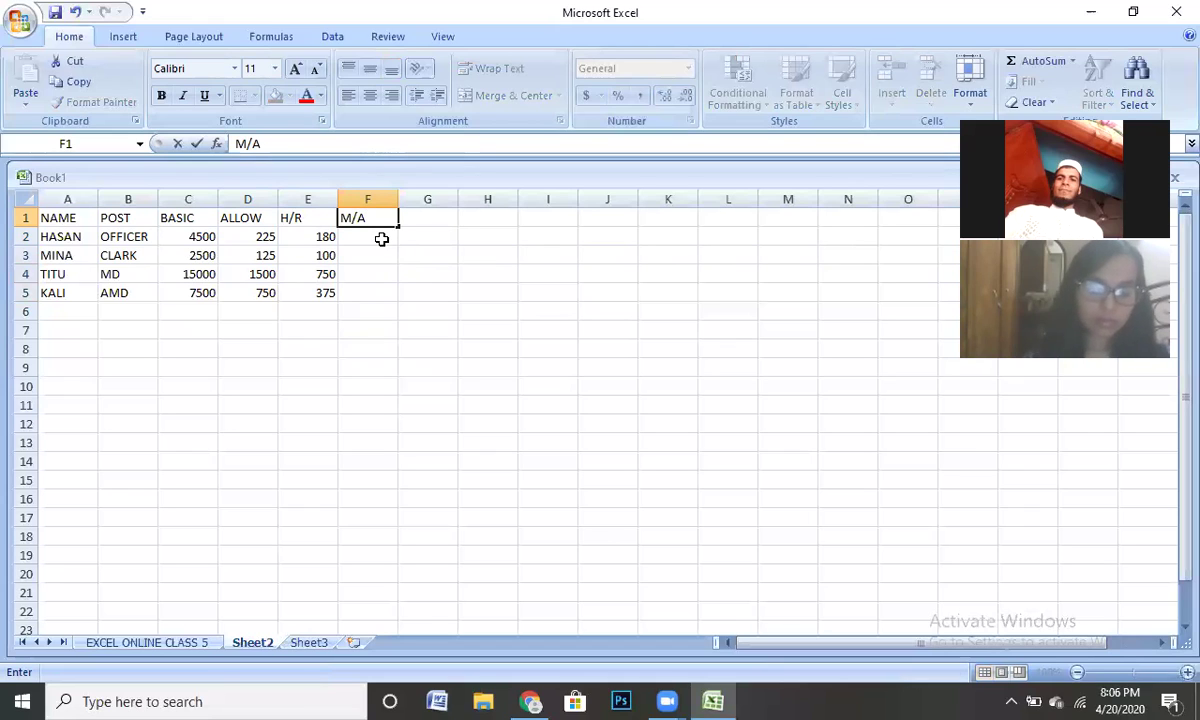
- Enter the M/A formula =C2*5% in F2 and copy it down to F5
click(380, 242)
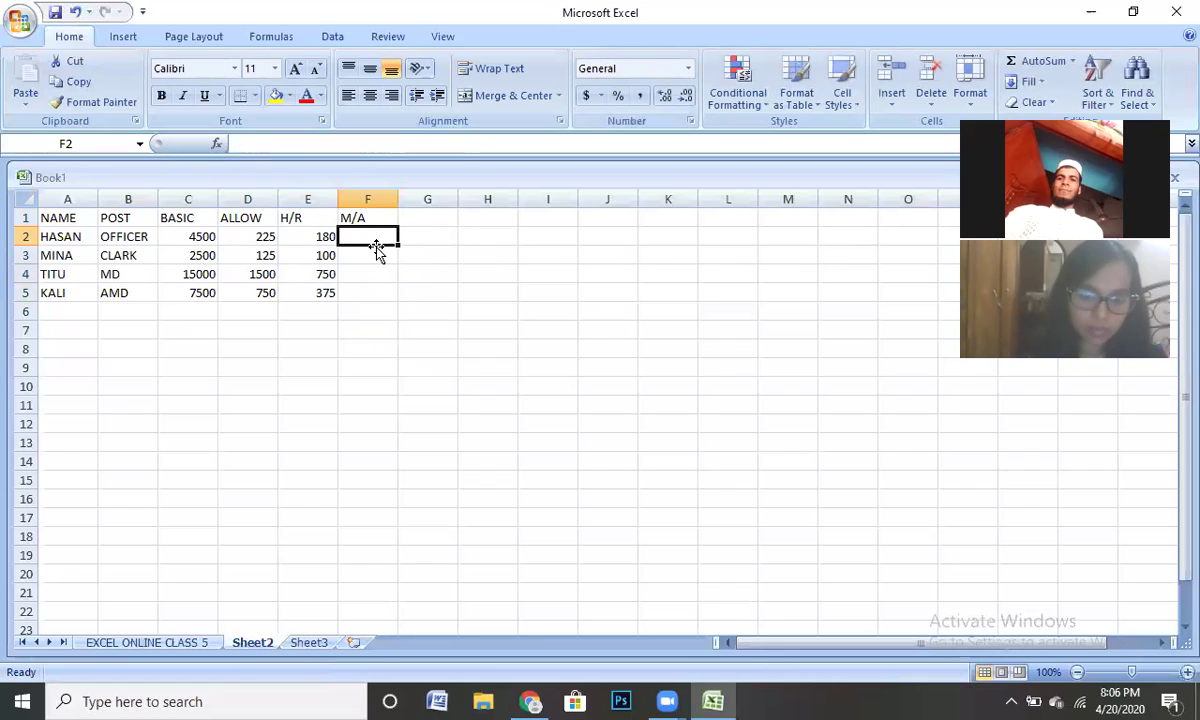
text(=)
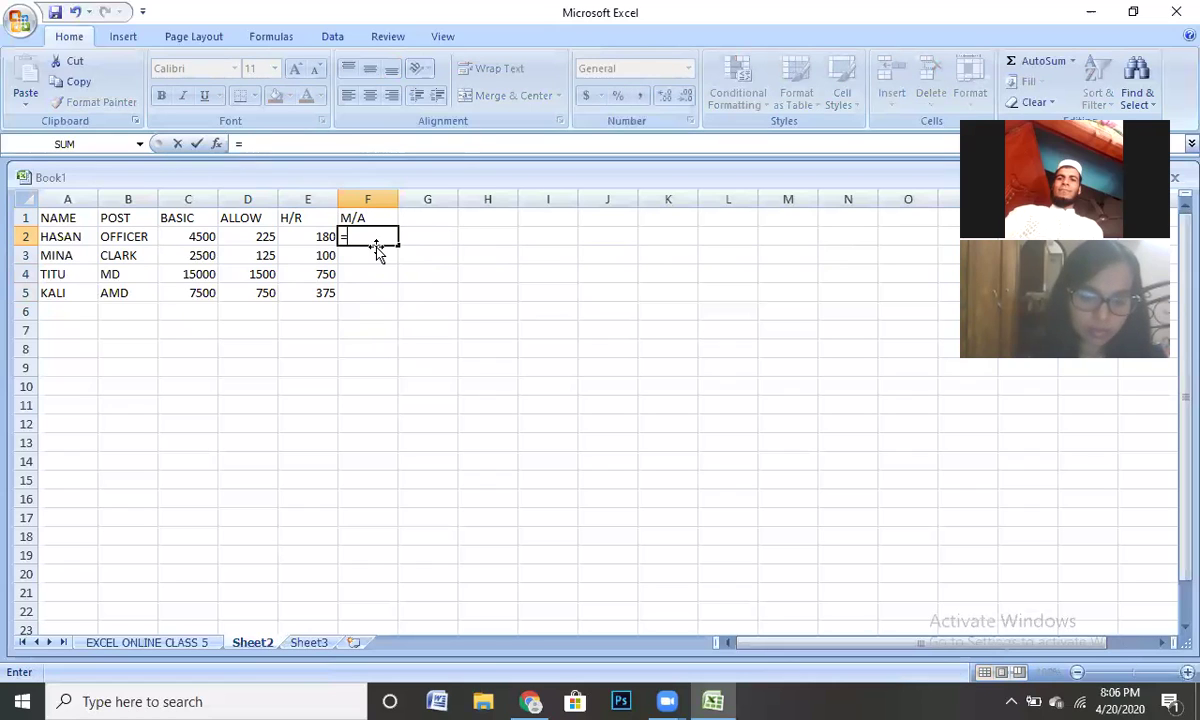
click(201, 236)
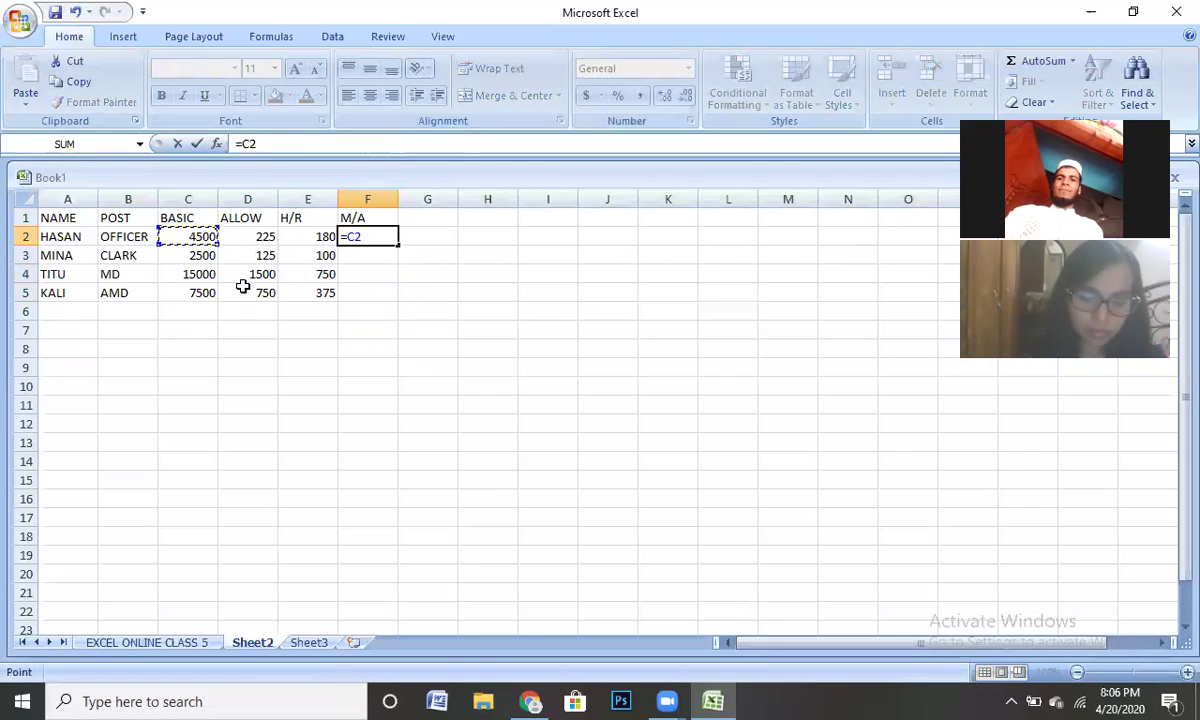
text(*5)
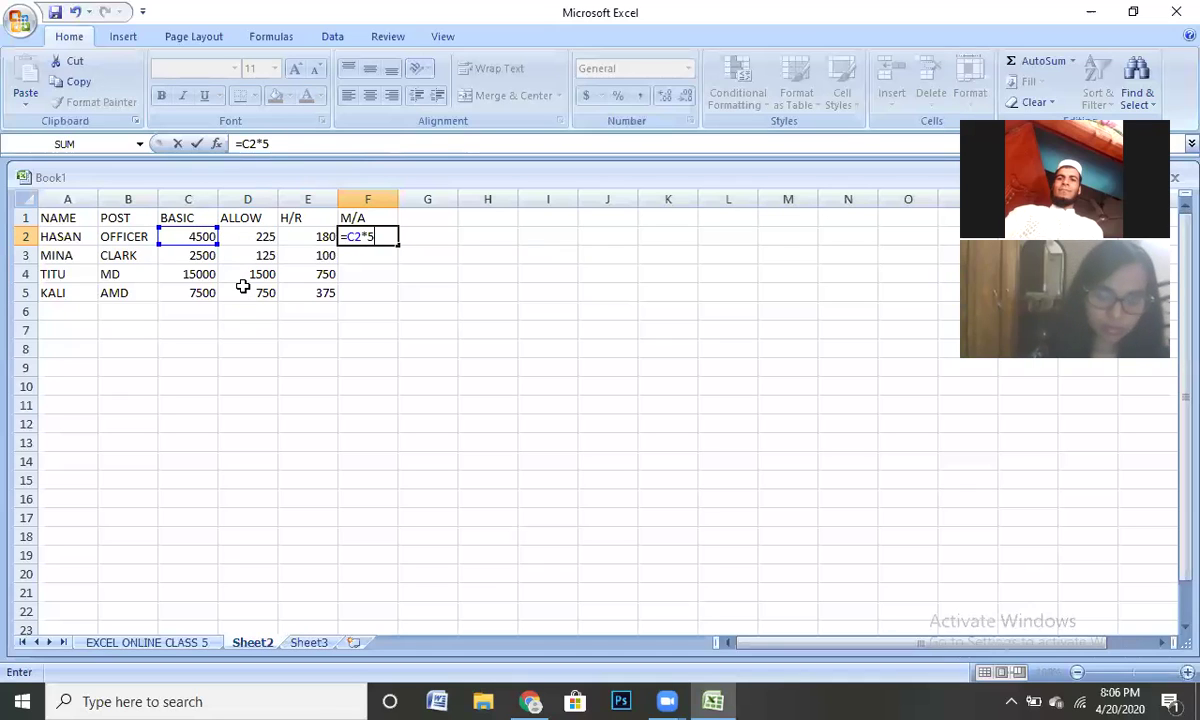
text(%)
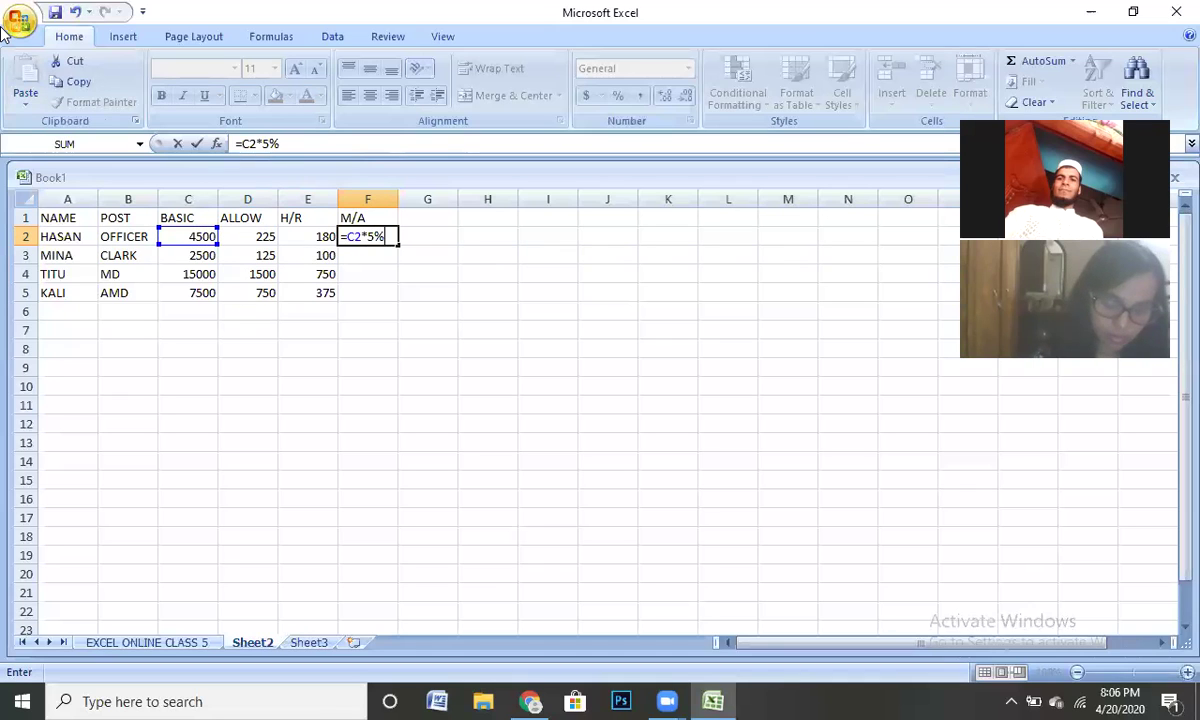
key(Return)
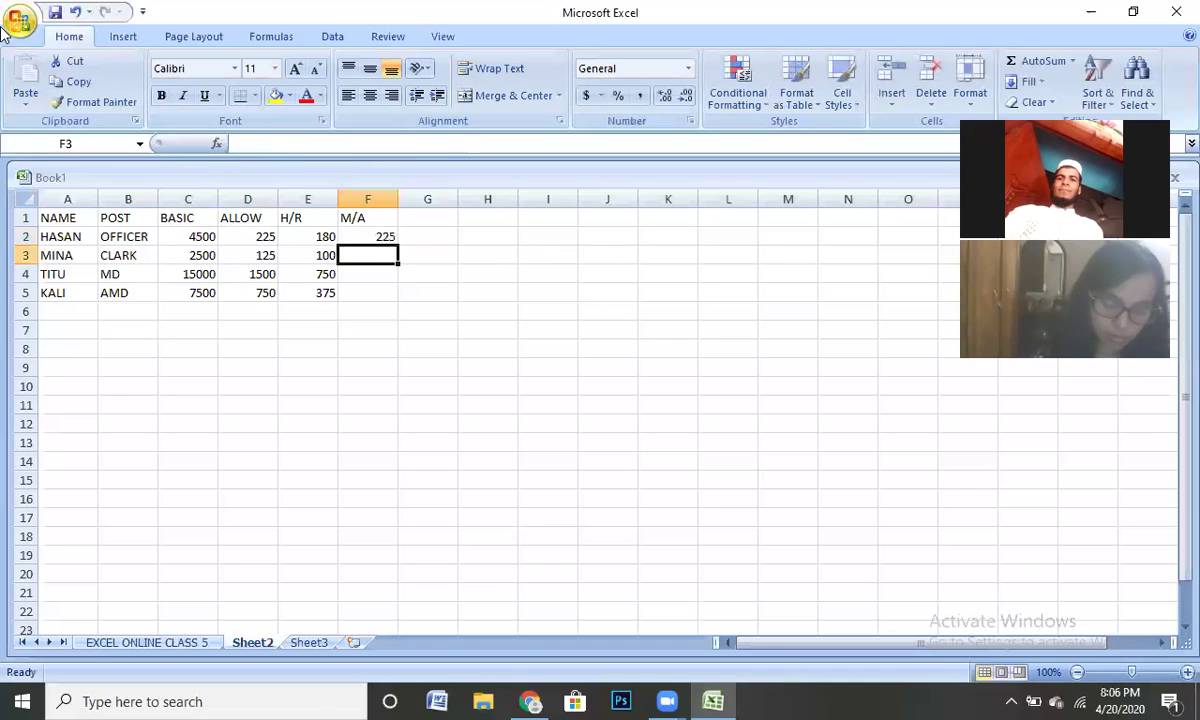
click(367, 236)
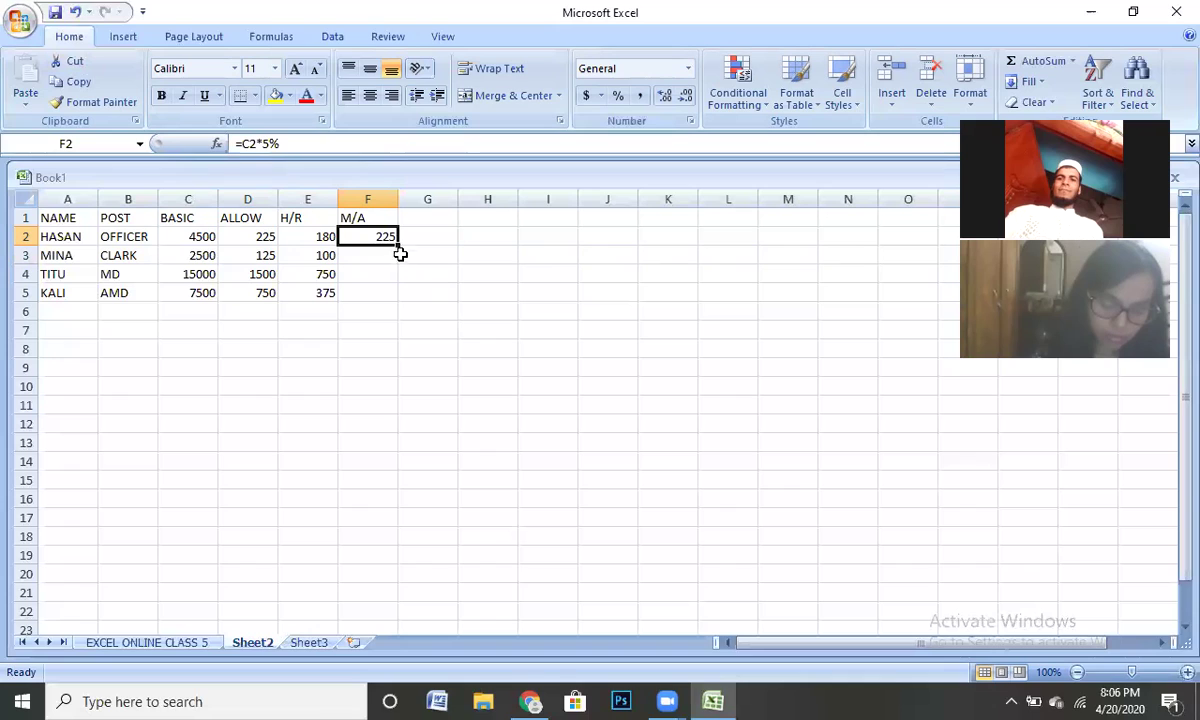
drag(397, 242, 404, 297)
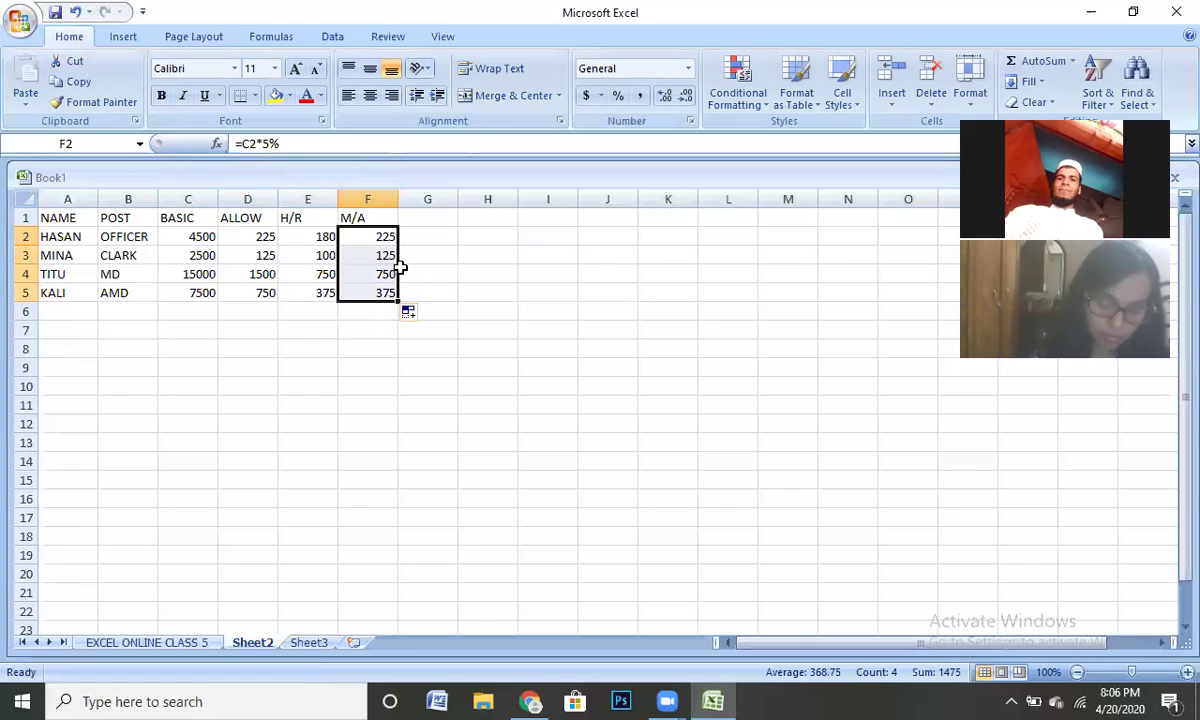
- Enter the column heading O.T.H in G1
click(427, 222)
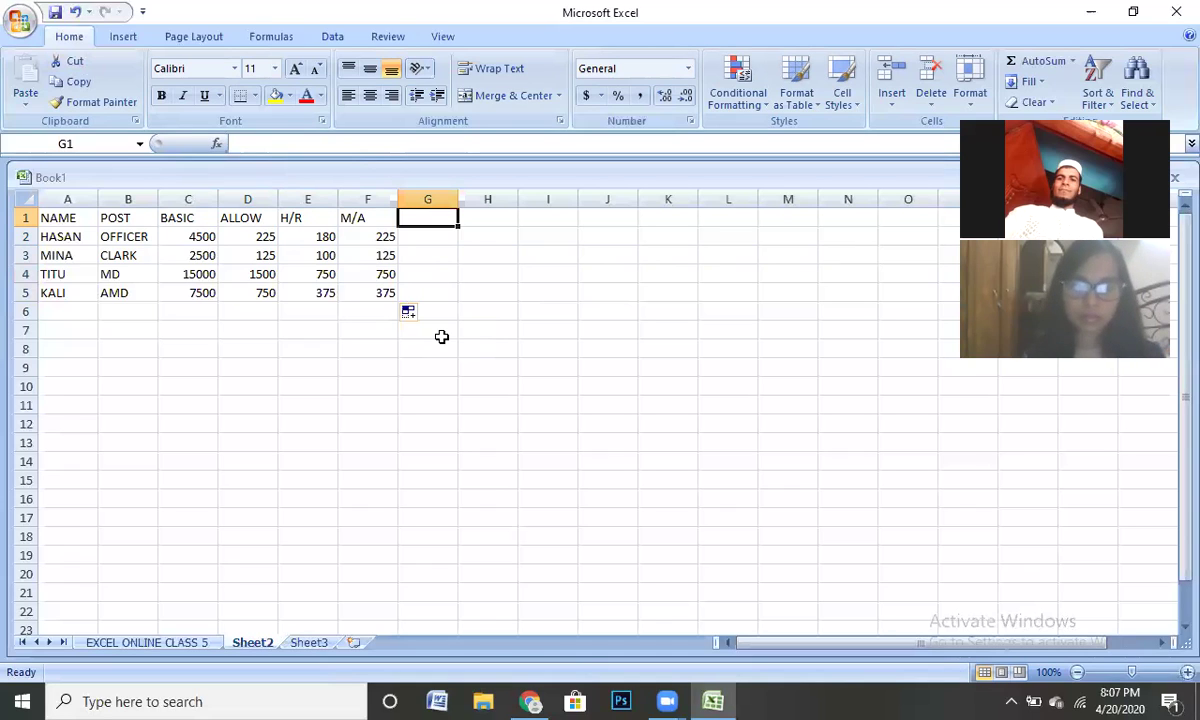
text(O.T.)
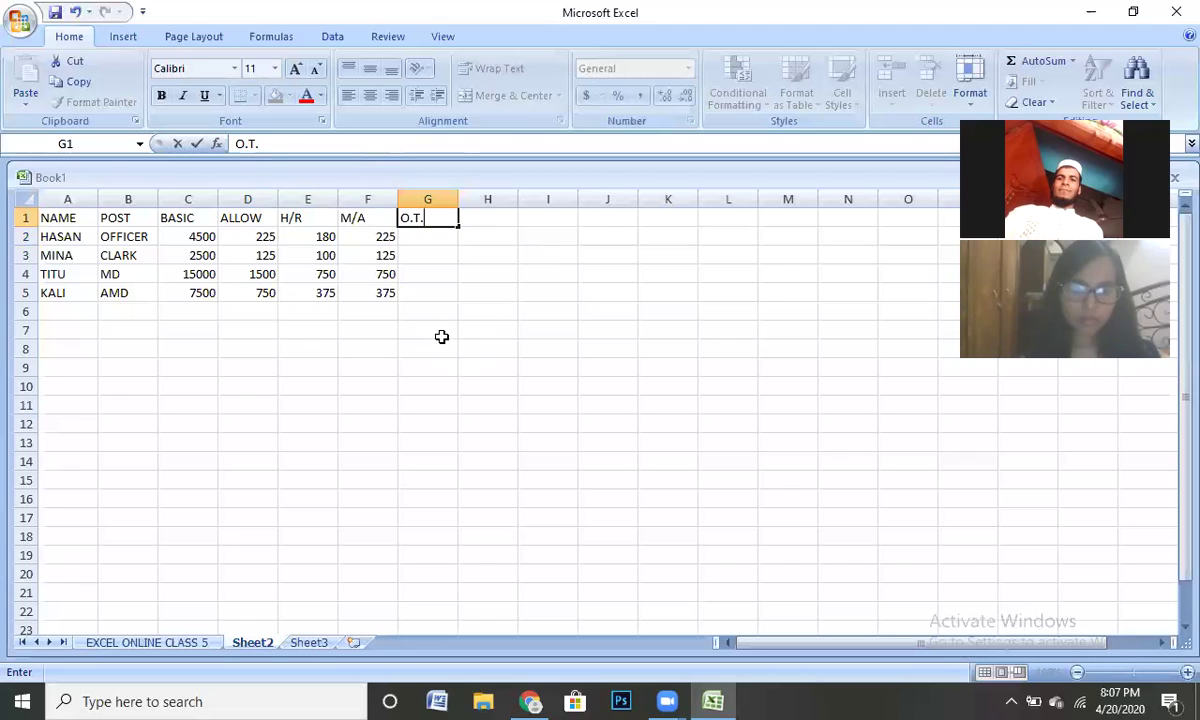
text(H)
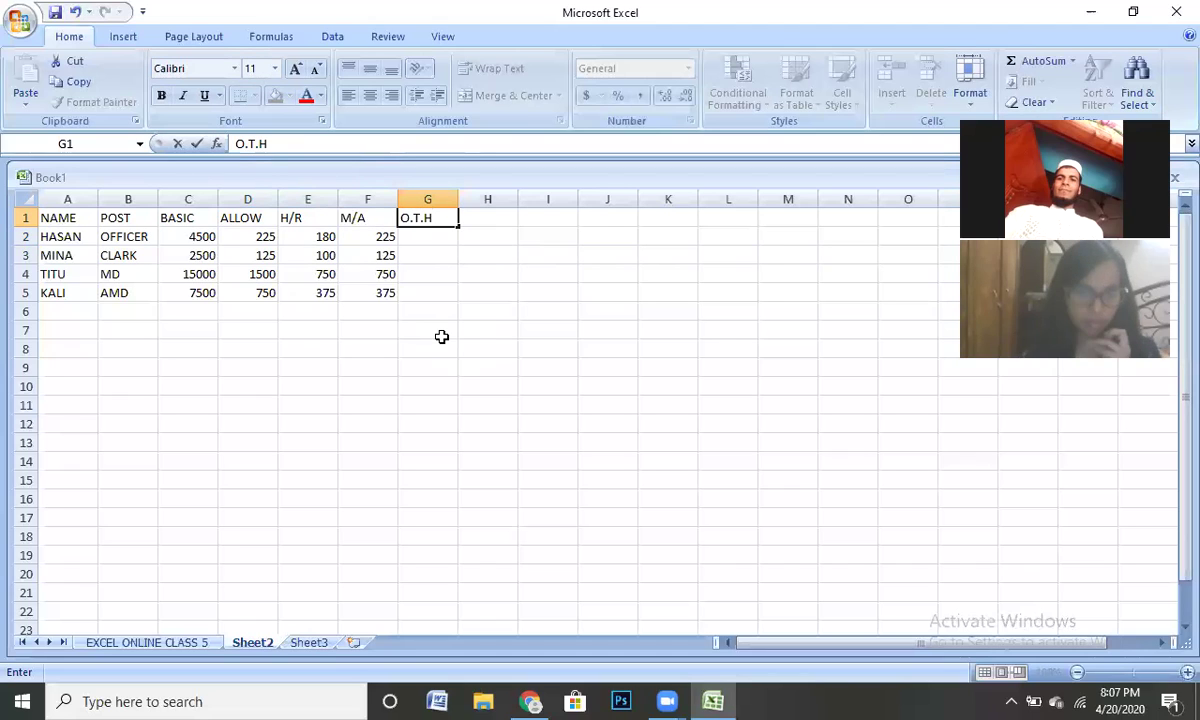
click(373, 236)
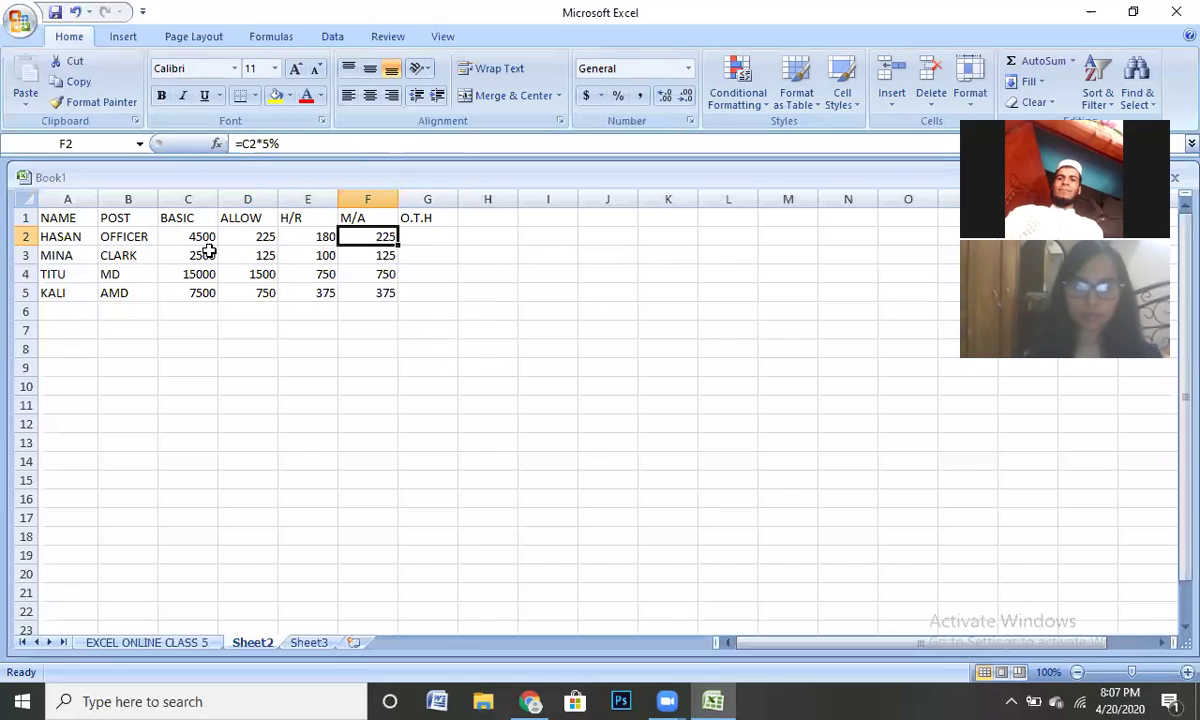
- Fill the O.T.H column from G2 to G5 with the values 10, 40, 0 and 0
click(429, 236)
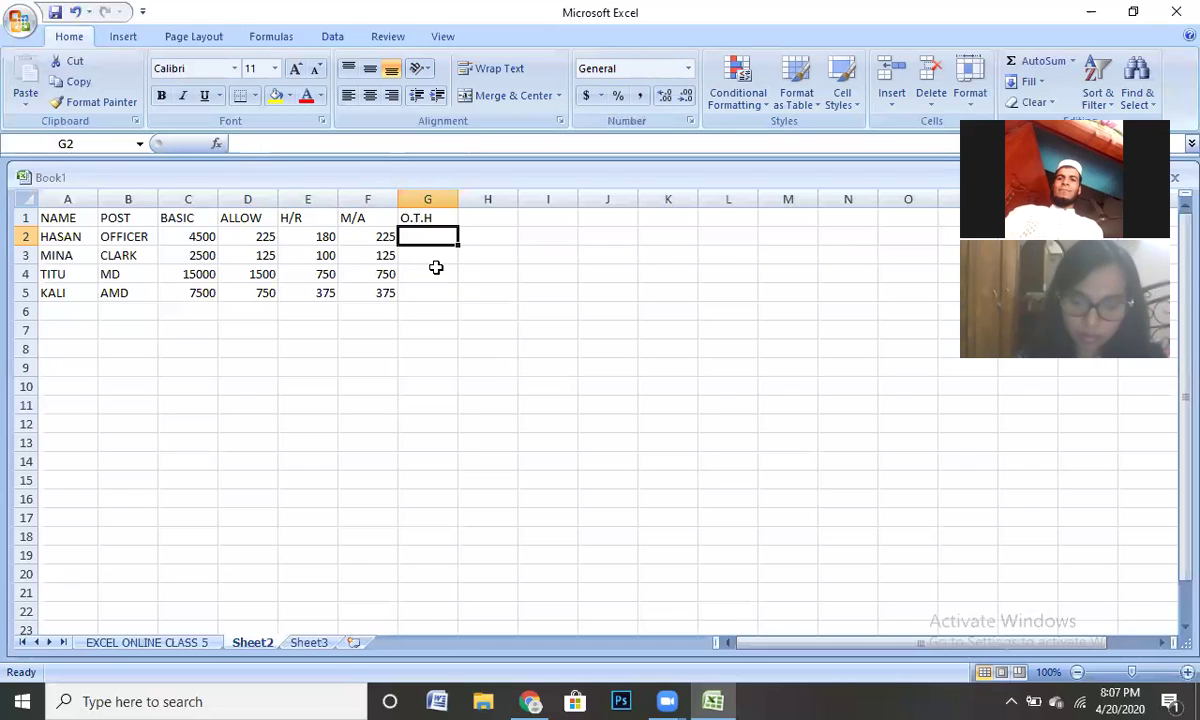
text(10)
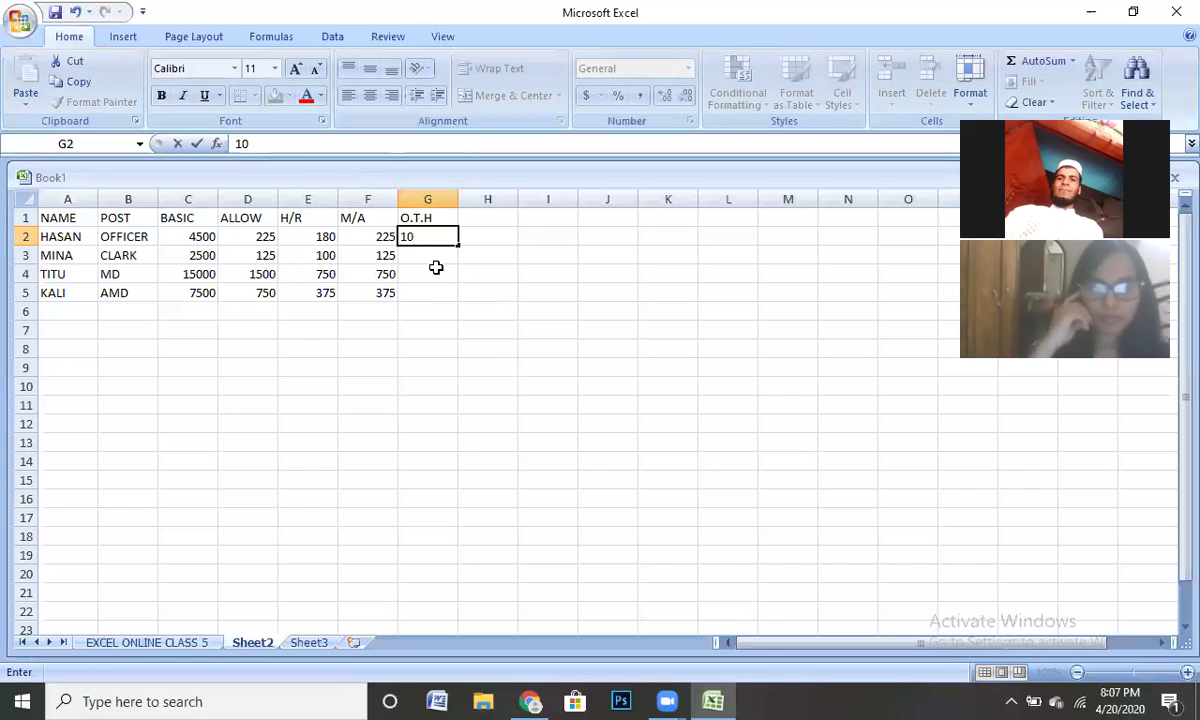
key(Return)
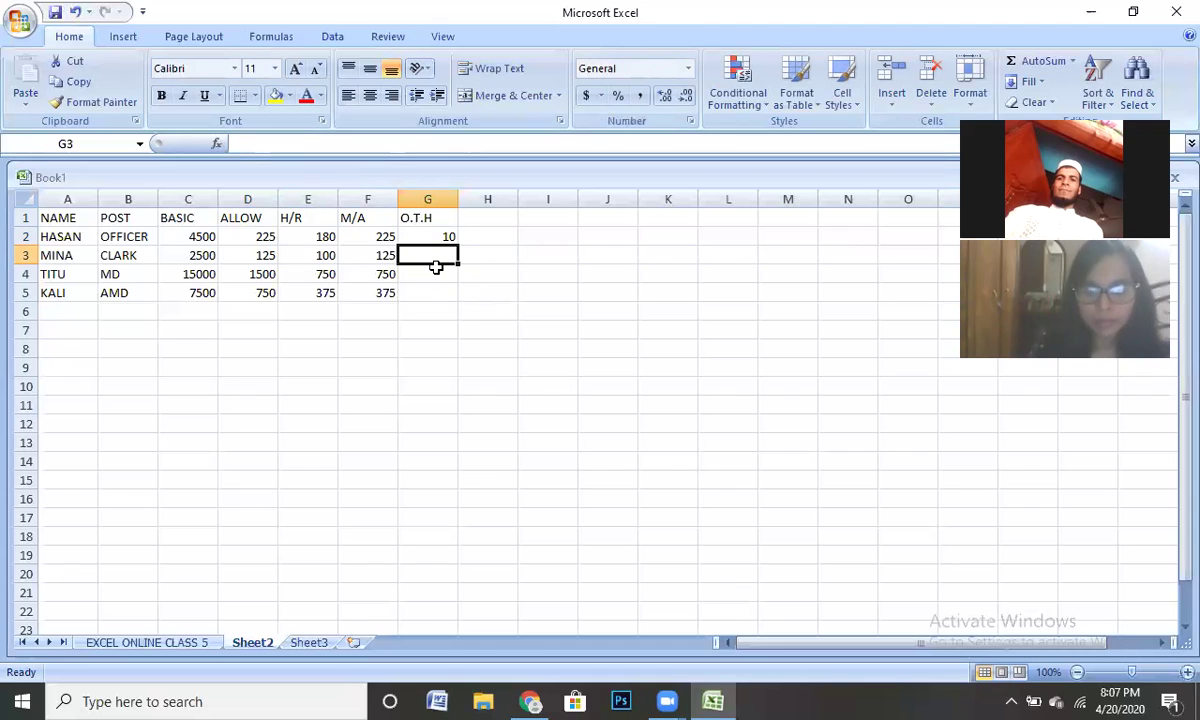
text(40)
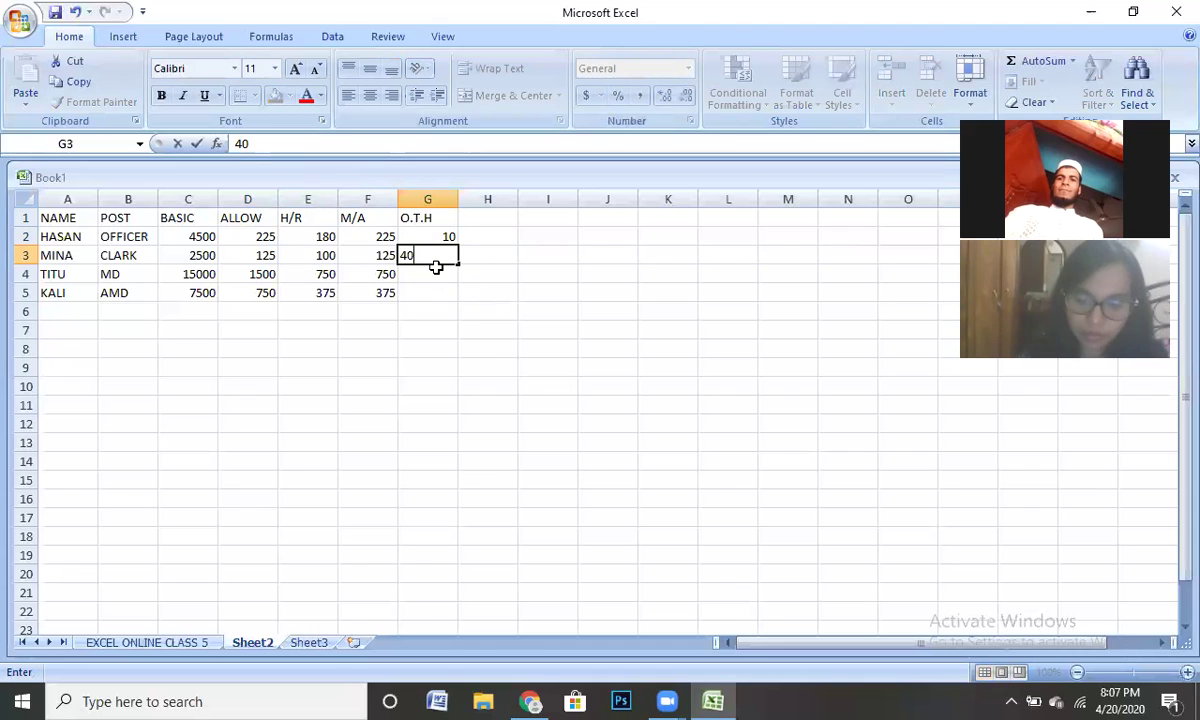
key(Return)
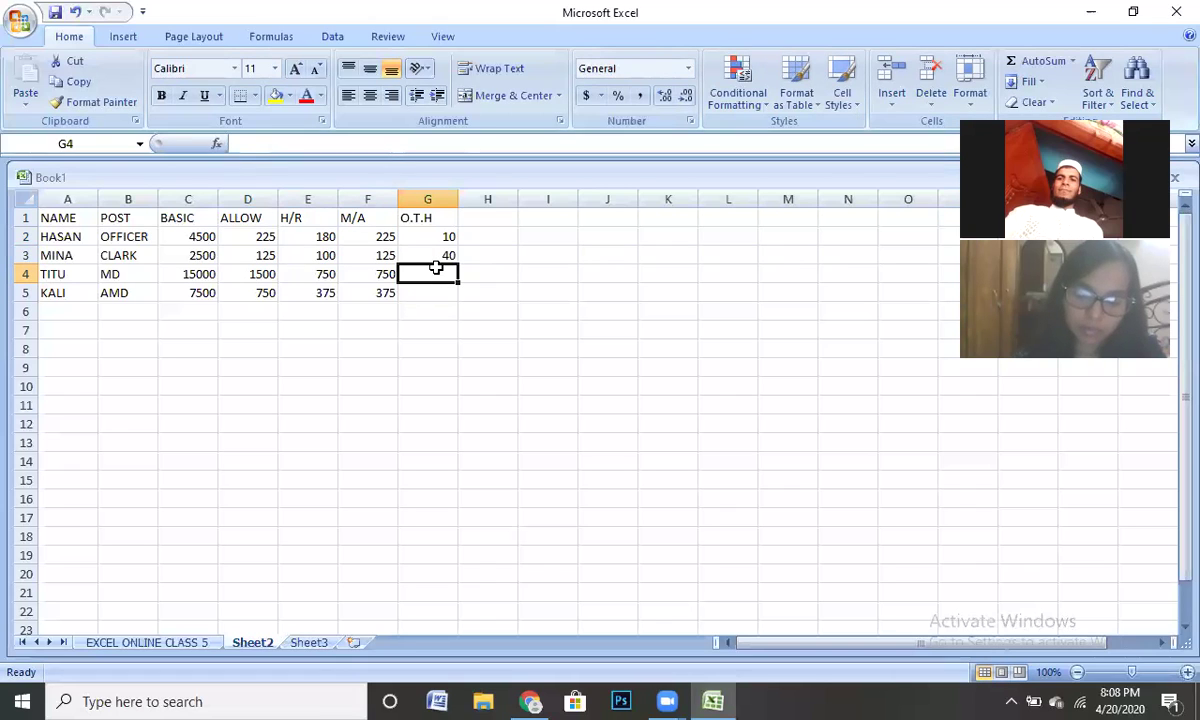
text(0)
key(Return)
text(0)
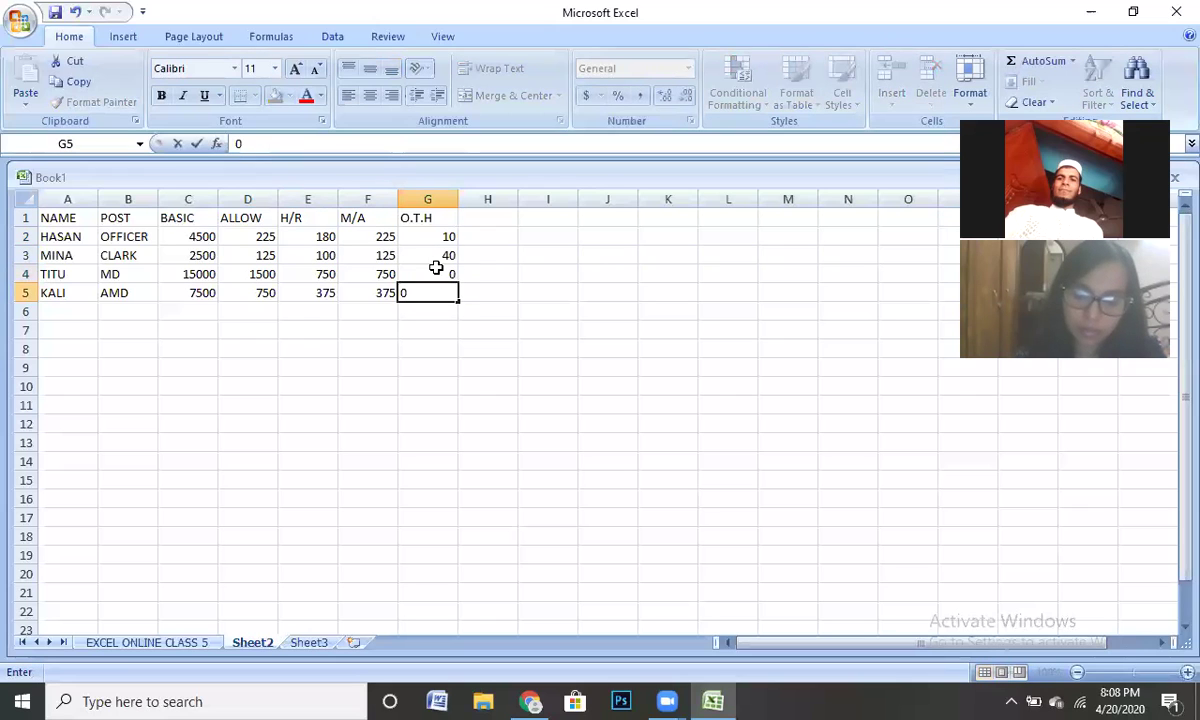
- Enter the column heading O.T.R in H1
click(486, 222)
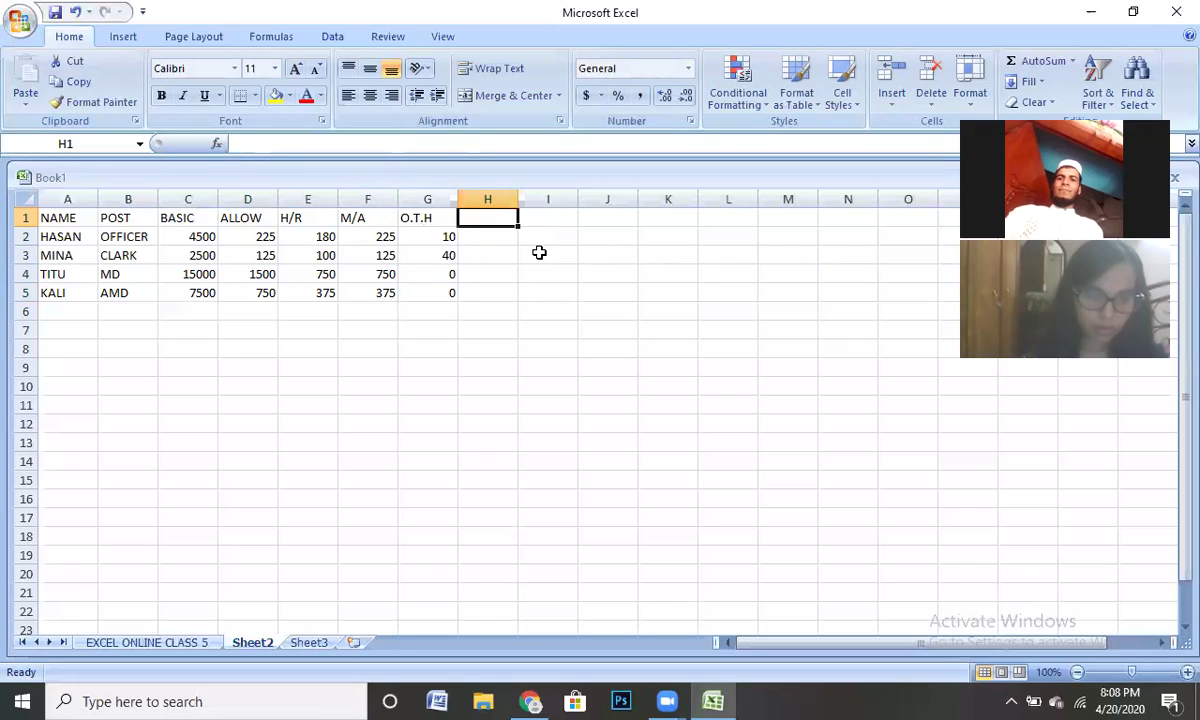
text(O)
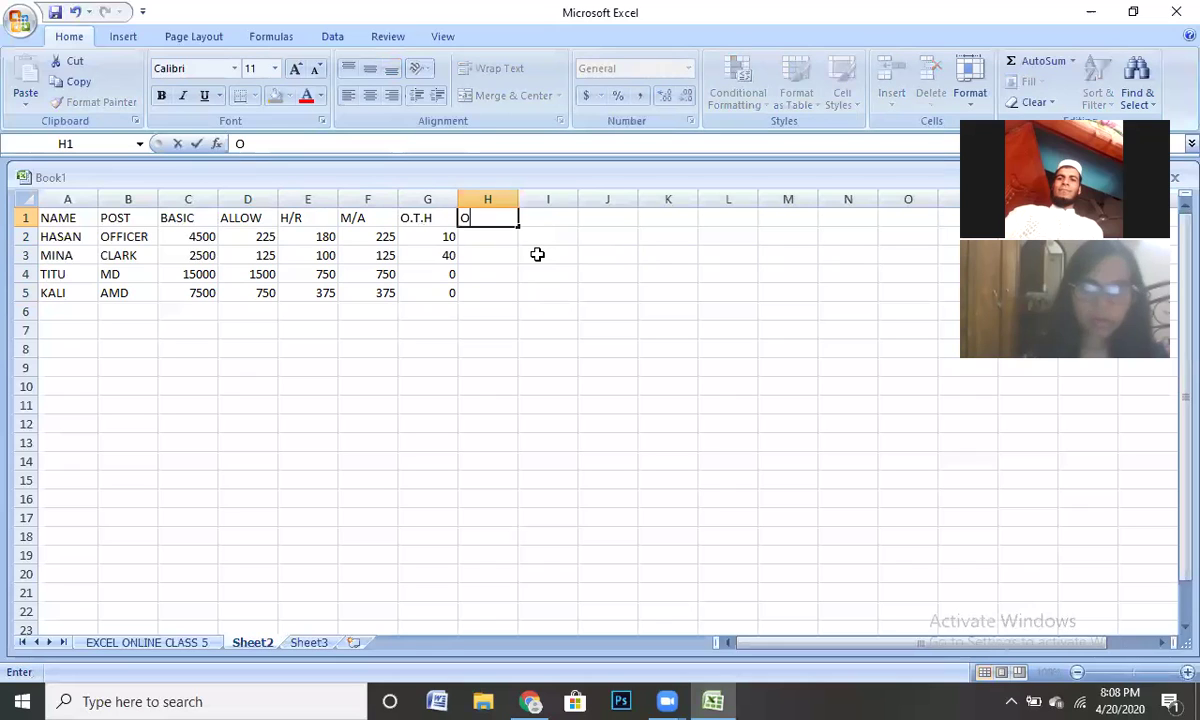
text(.T)
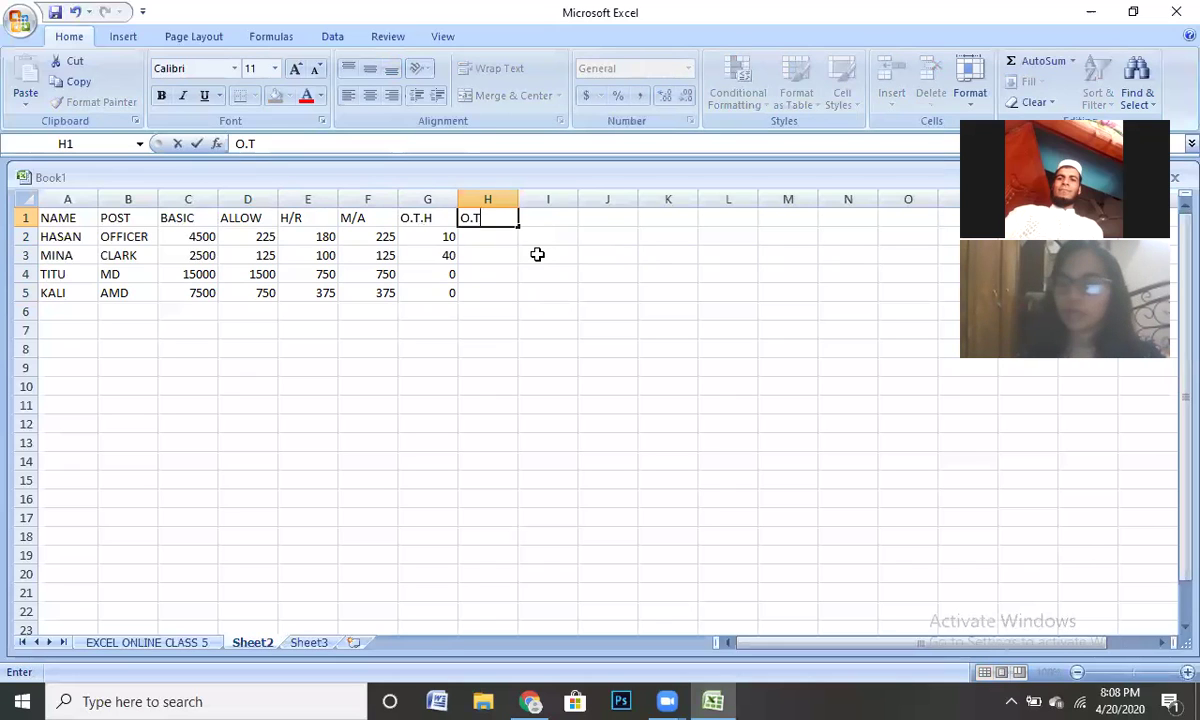
text(.R)
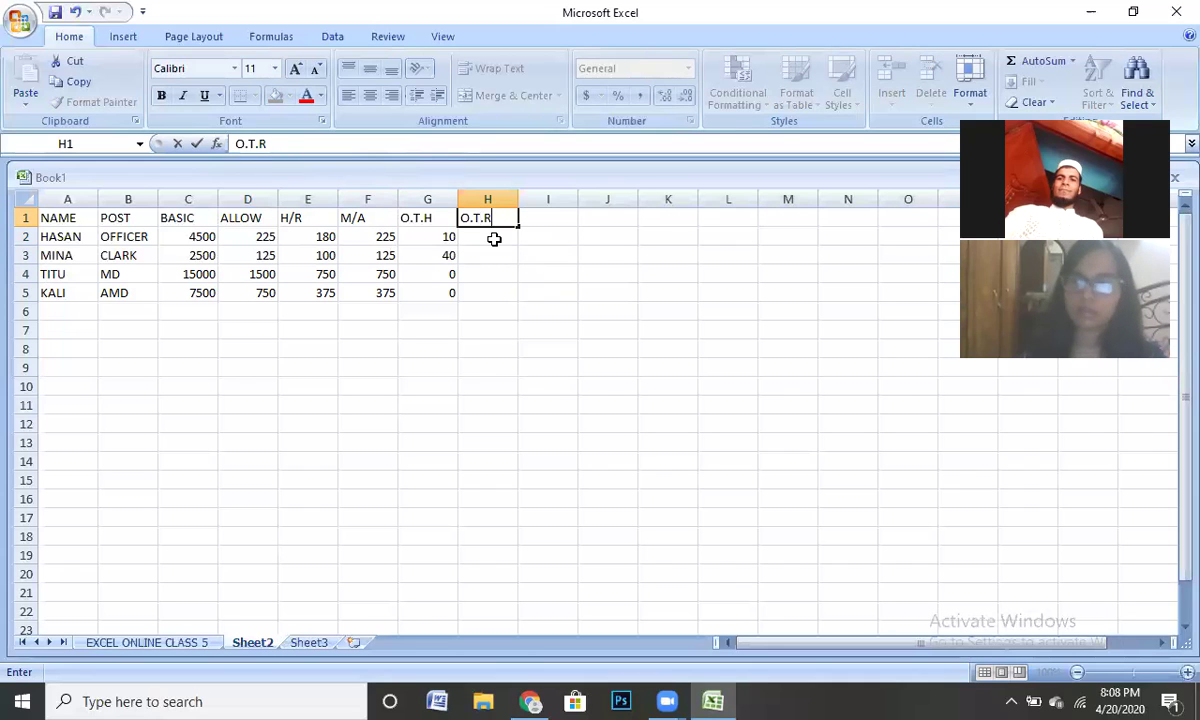
- Enter the O.T.R formula =C2/26/8 in H2 and copy it down to H5
click(494, 239)
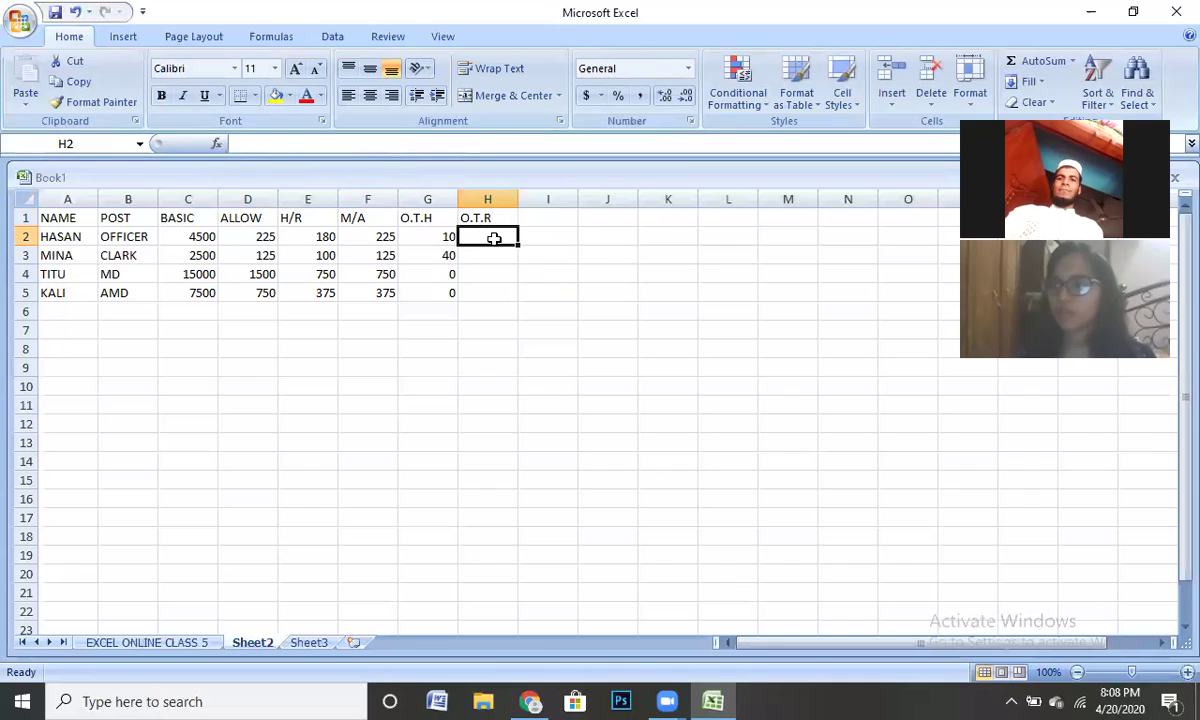
text(=)
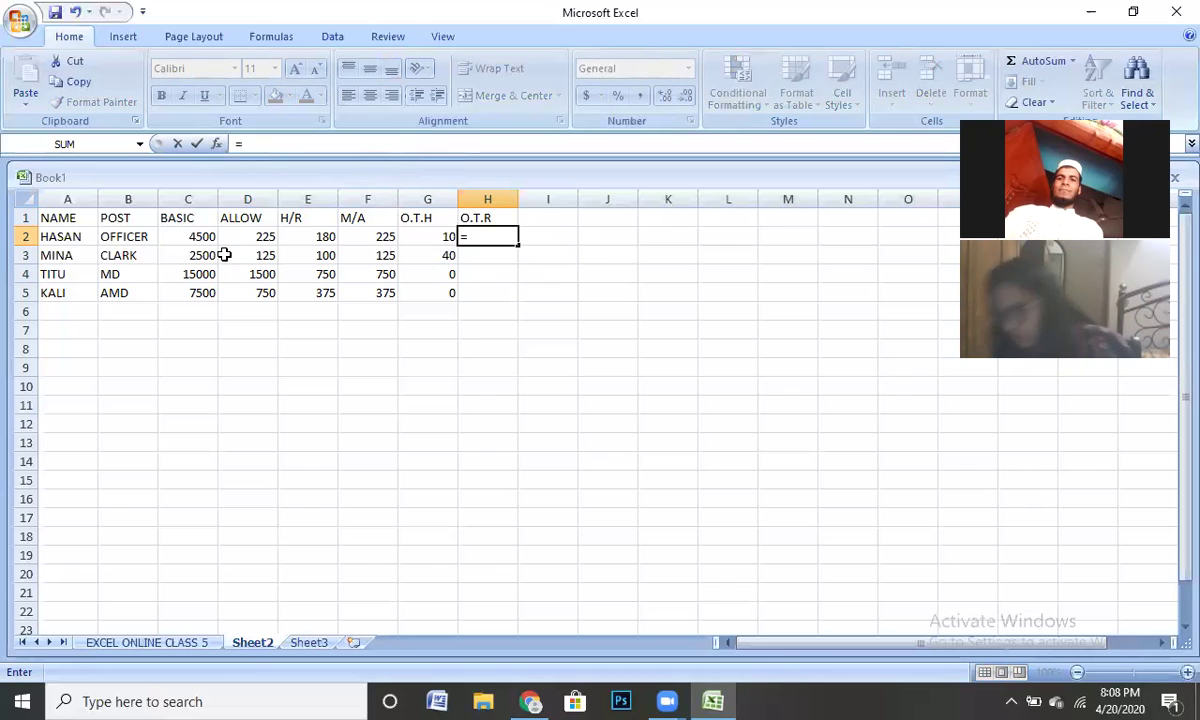
click(188, 236)
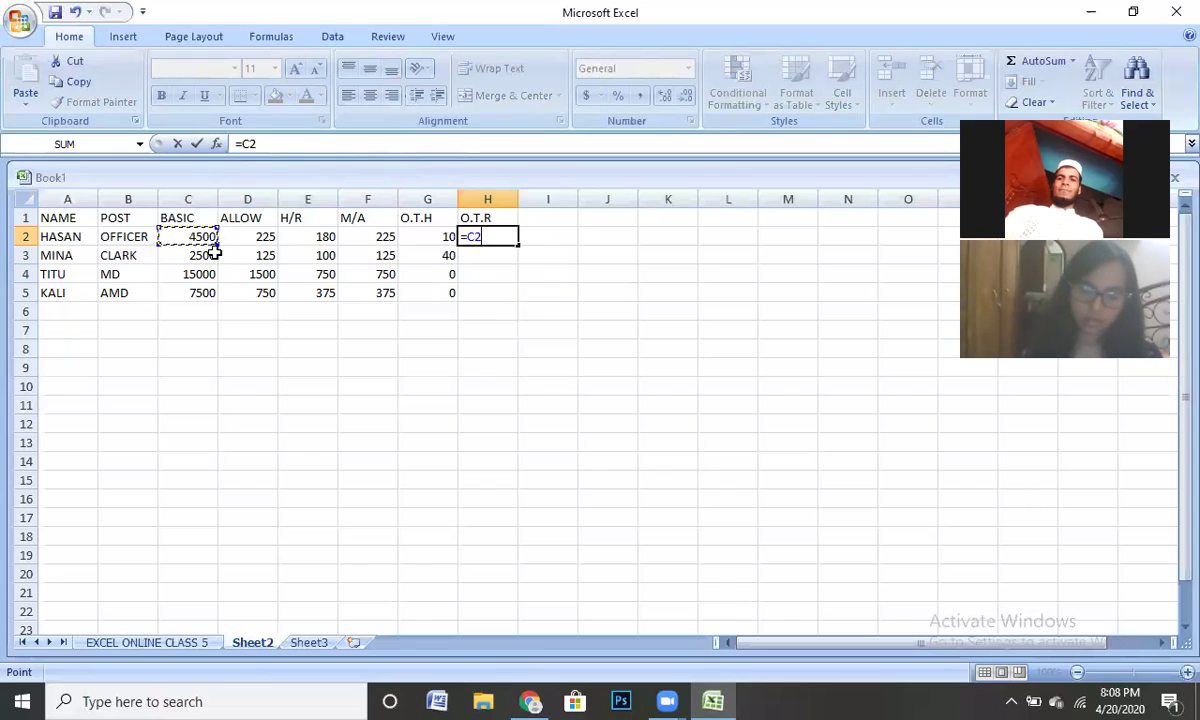
text(/)
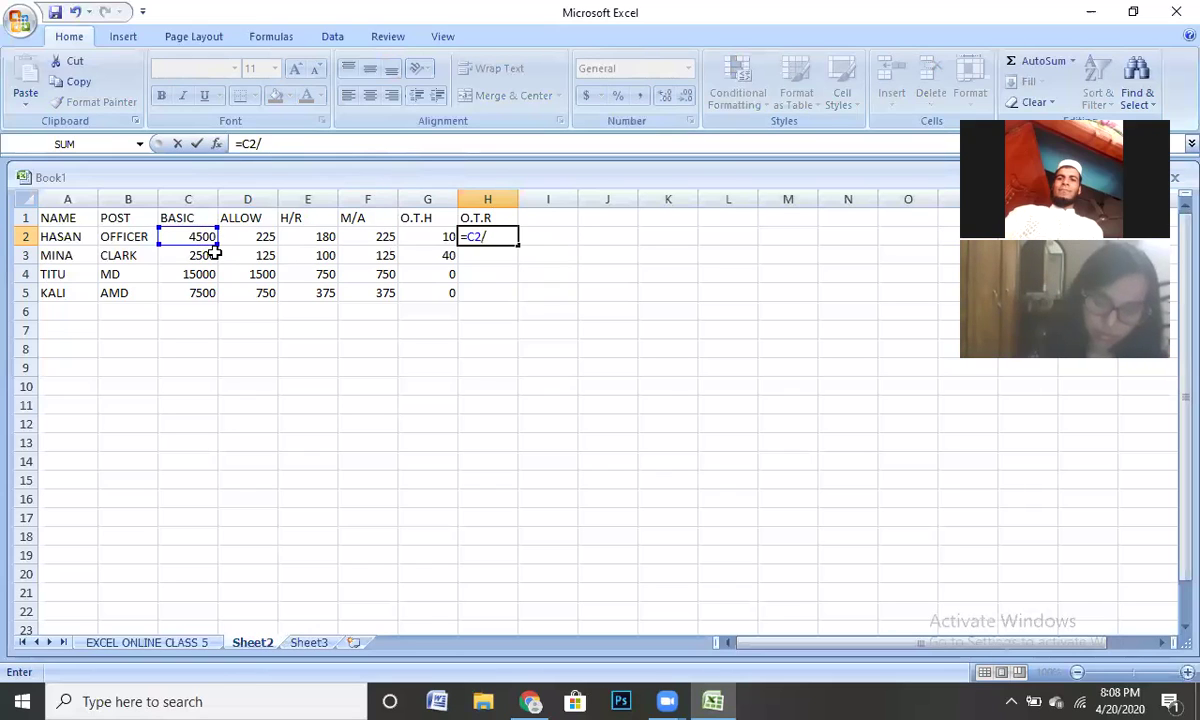
text(26)
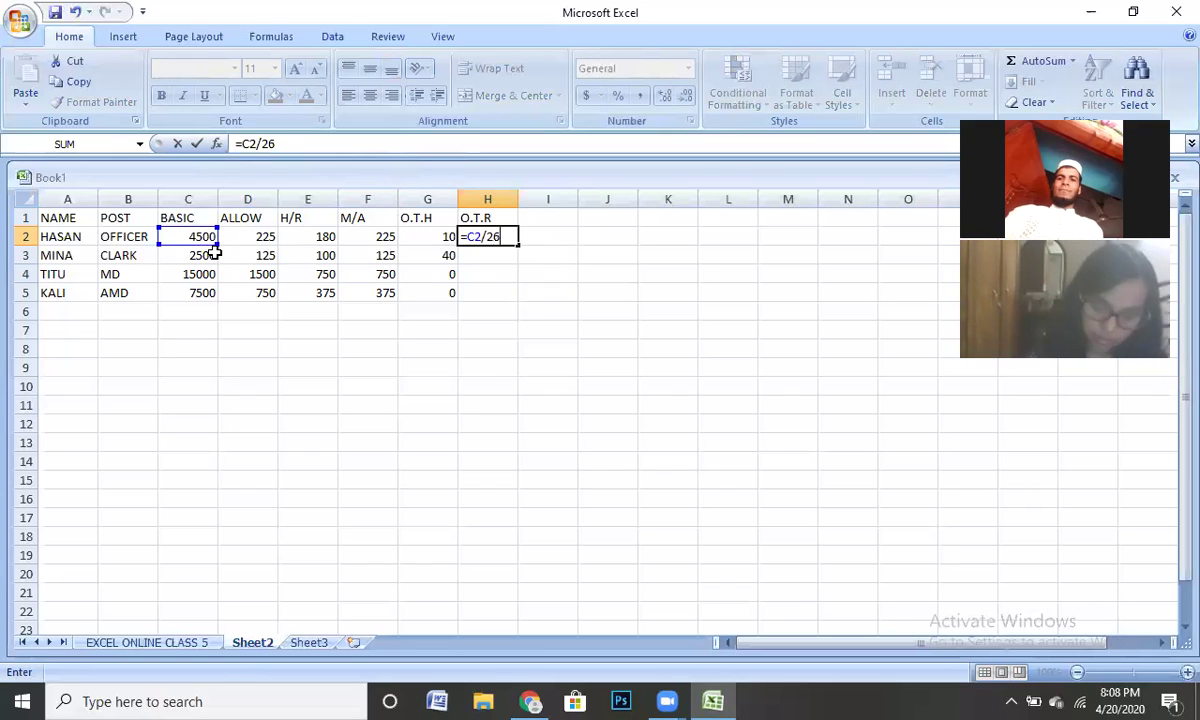
text(/8)
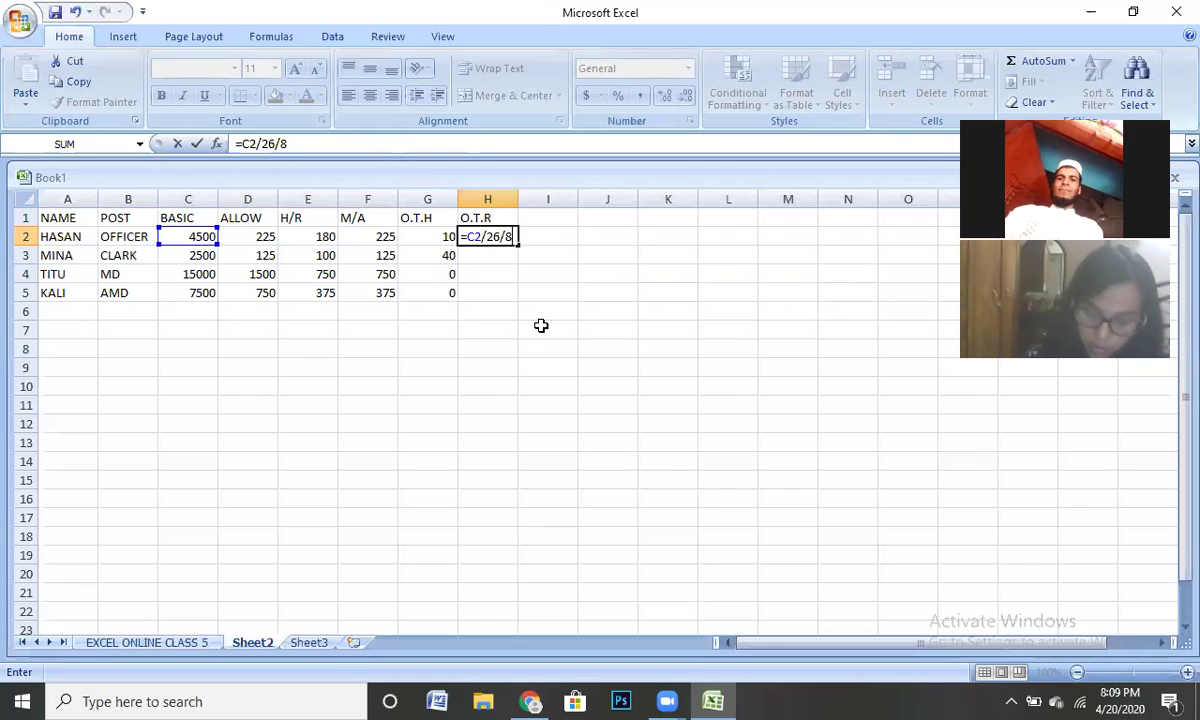
key(Return)
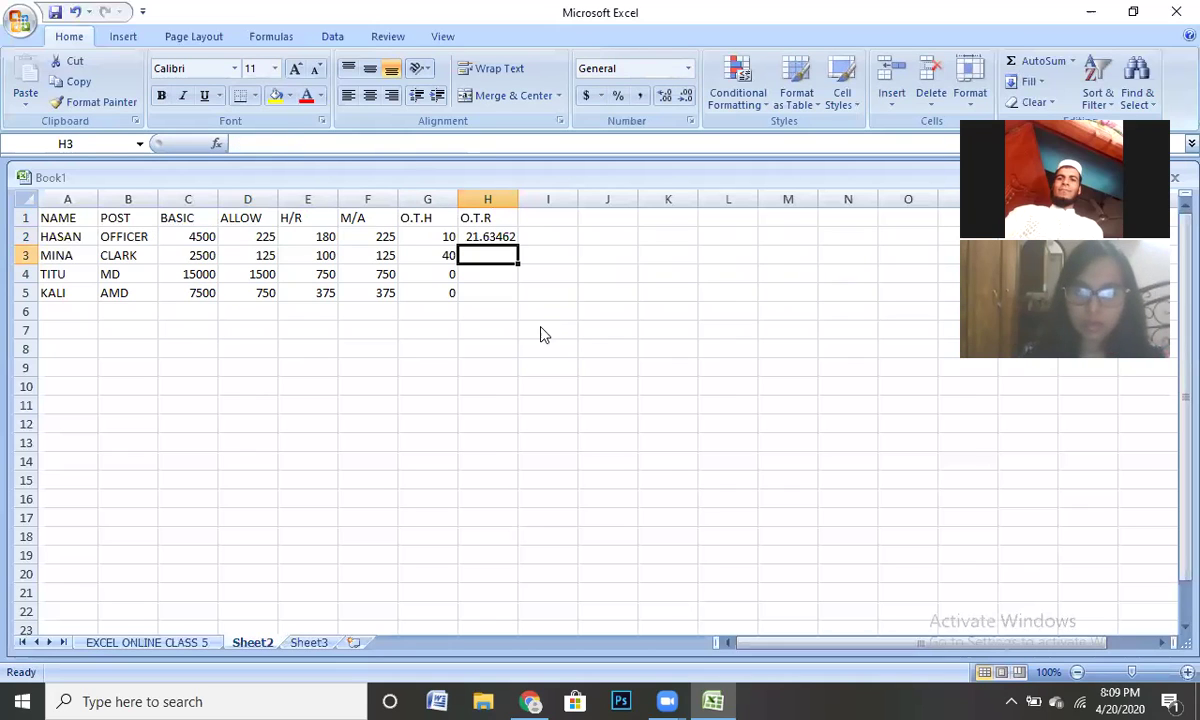
click(492, 237)
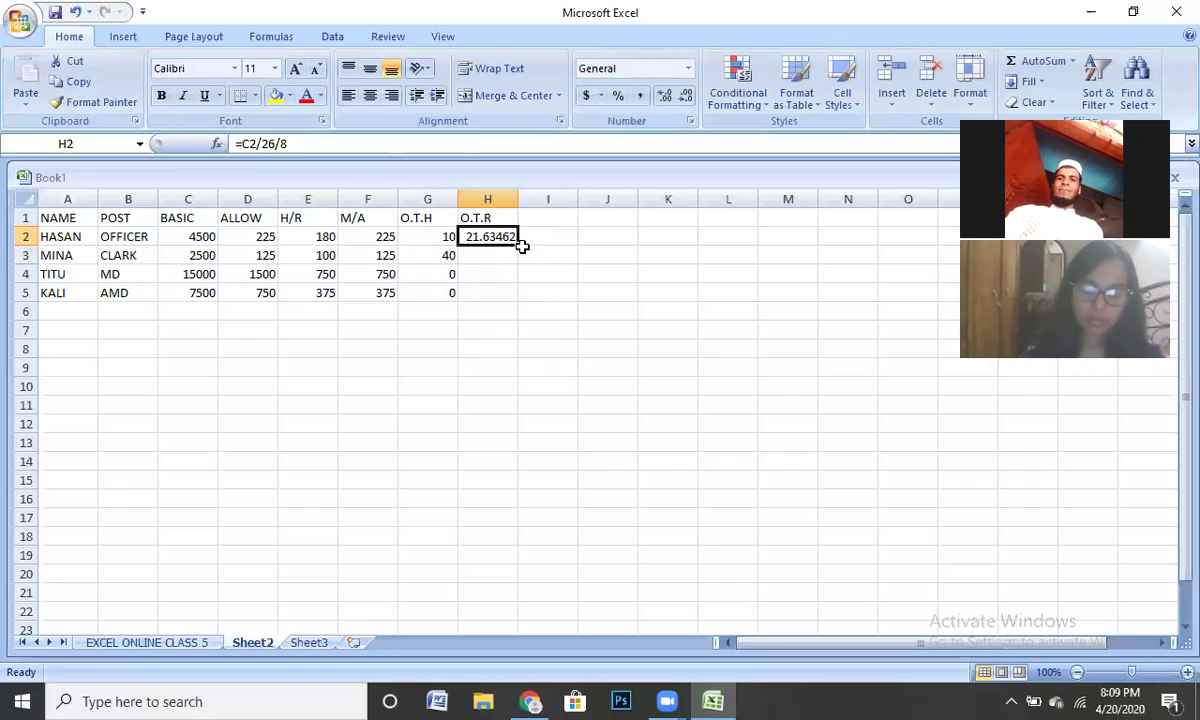
drag(519, 244, 516, 310)
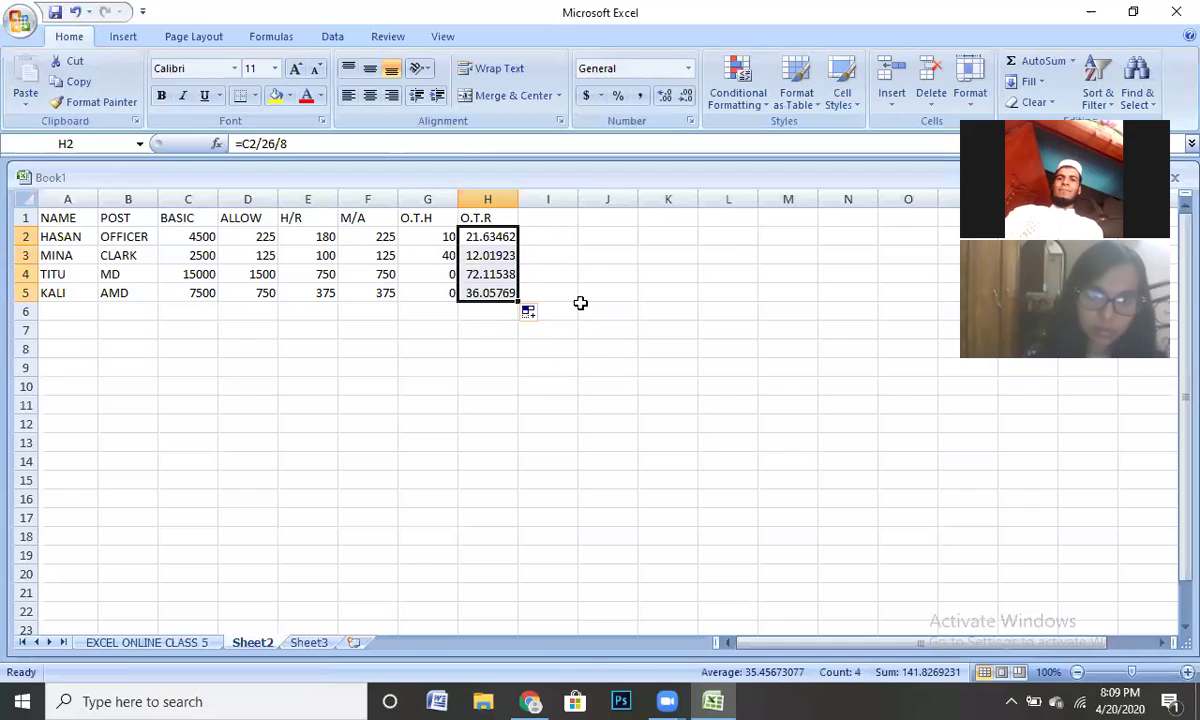
- Enter the column heading O.T.P in I1
click(537, 214)
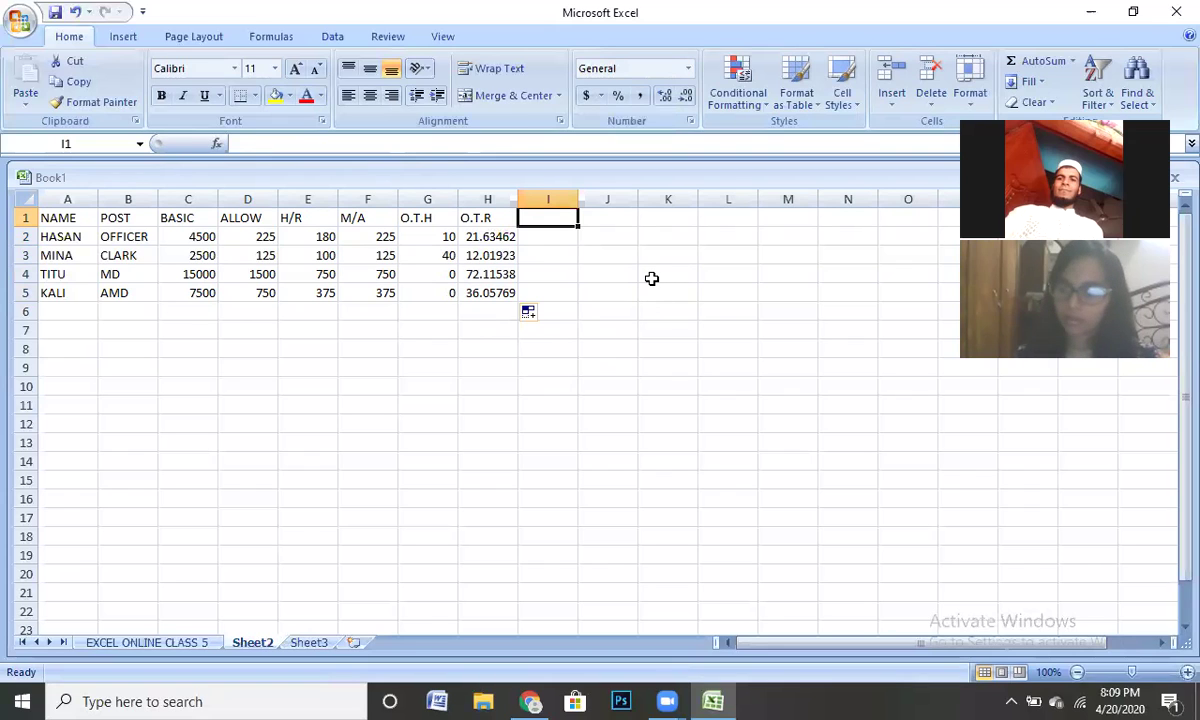
text(O.T.P)
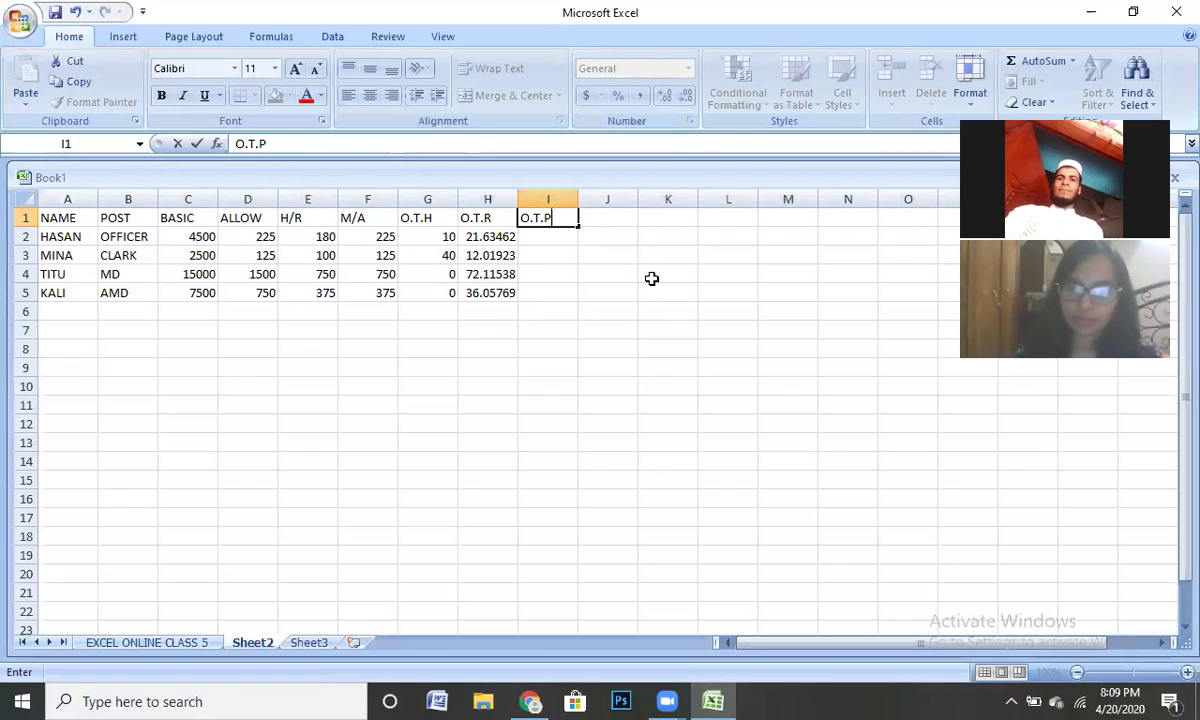
key(Return)
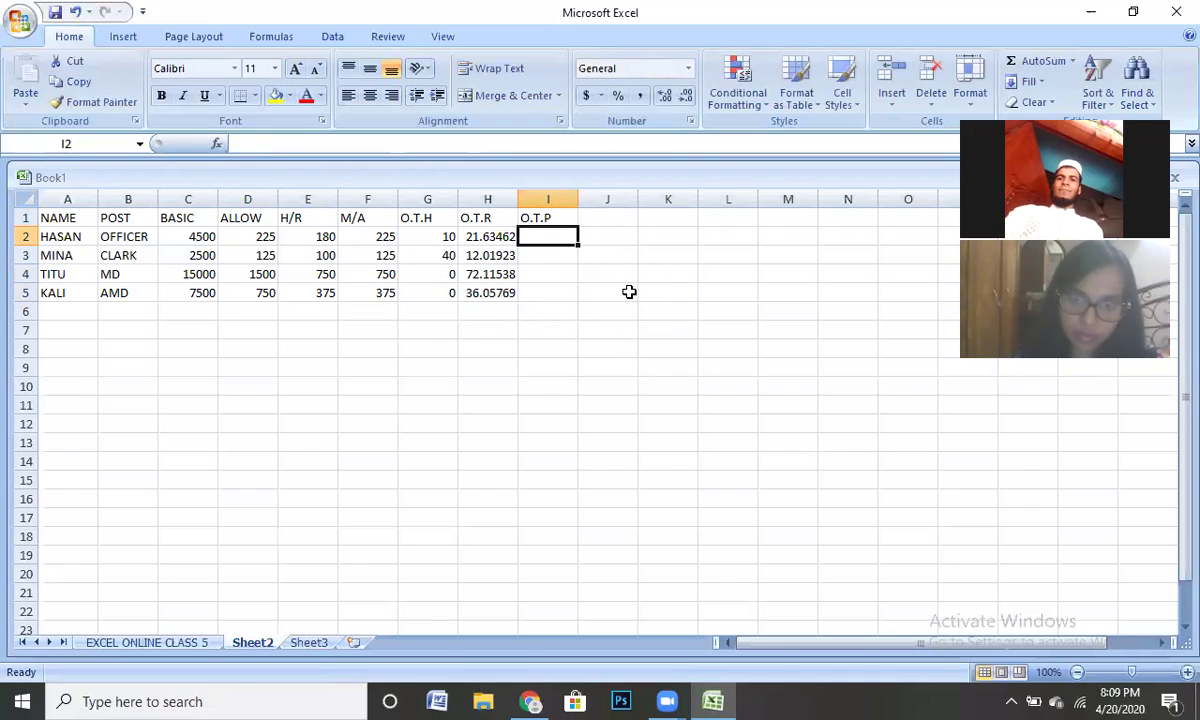
- Enter the O.T.P formula =G2*H2 in I2 and copy it down to I5
text(=)
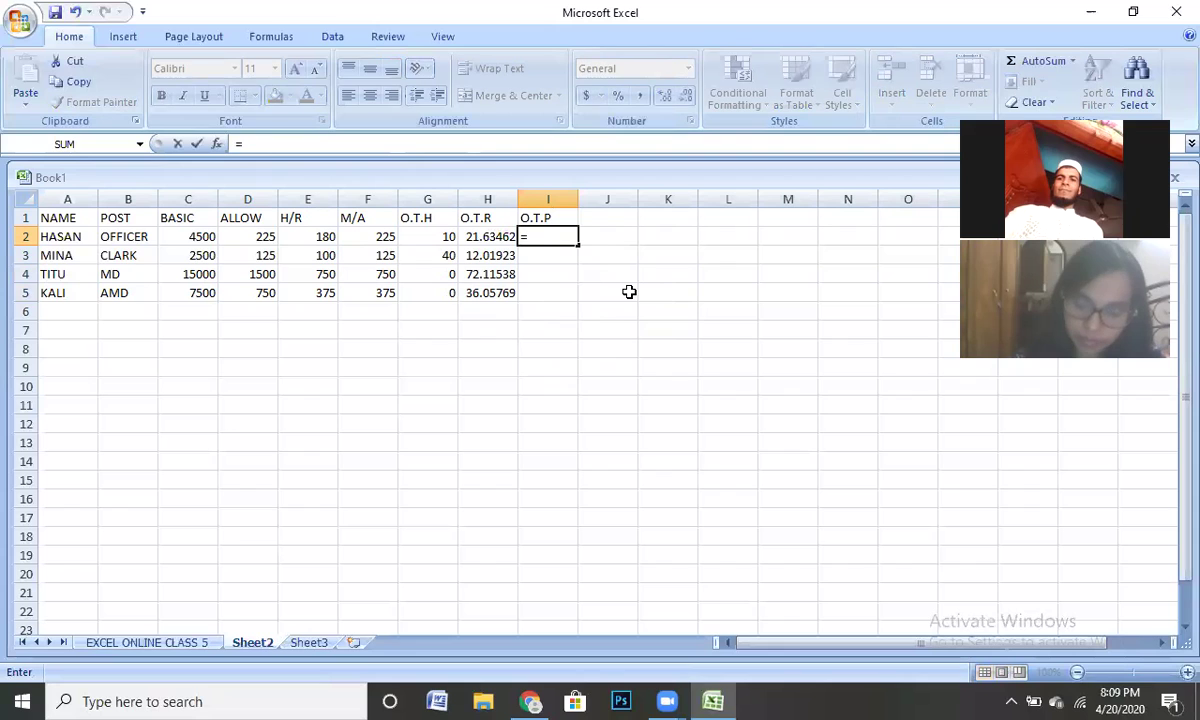
click(434, 241)
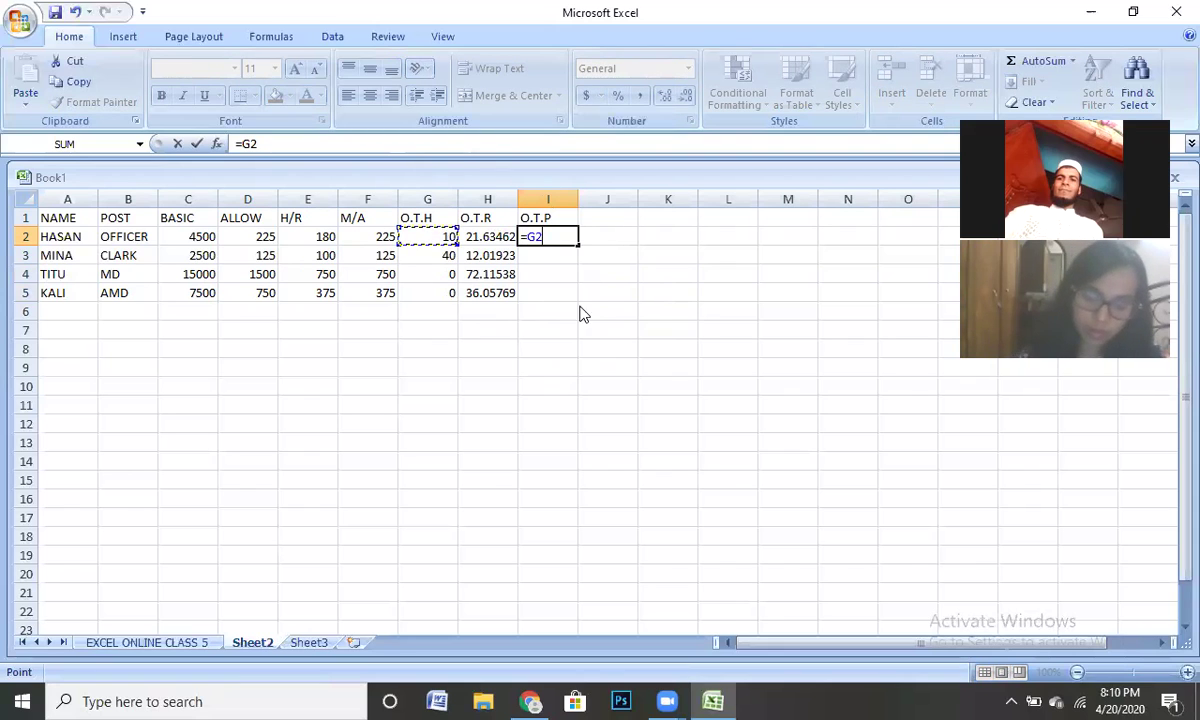
text(*)
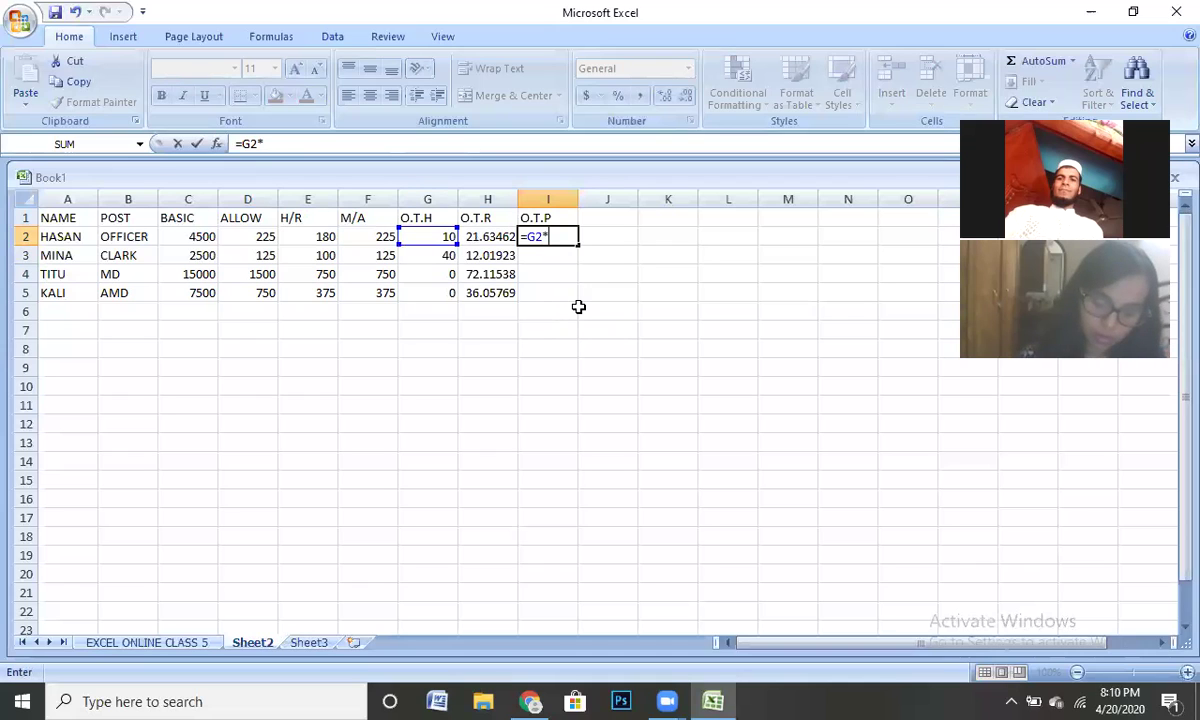
click(490, 237)
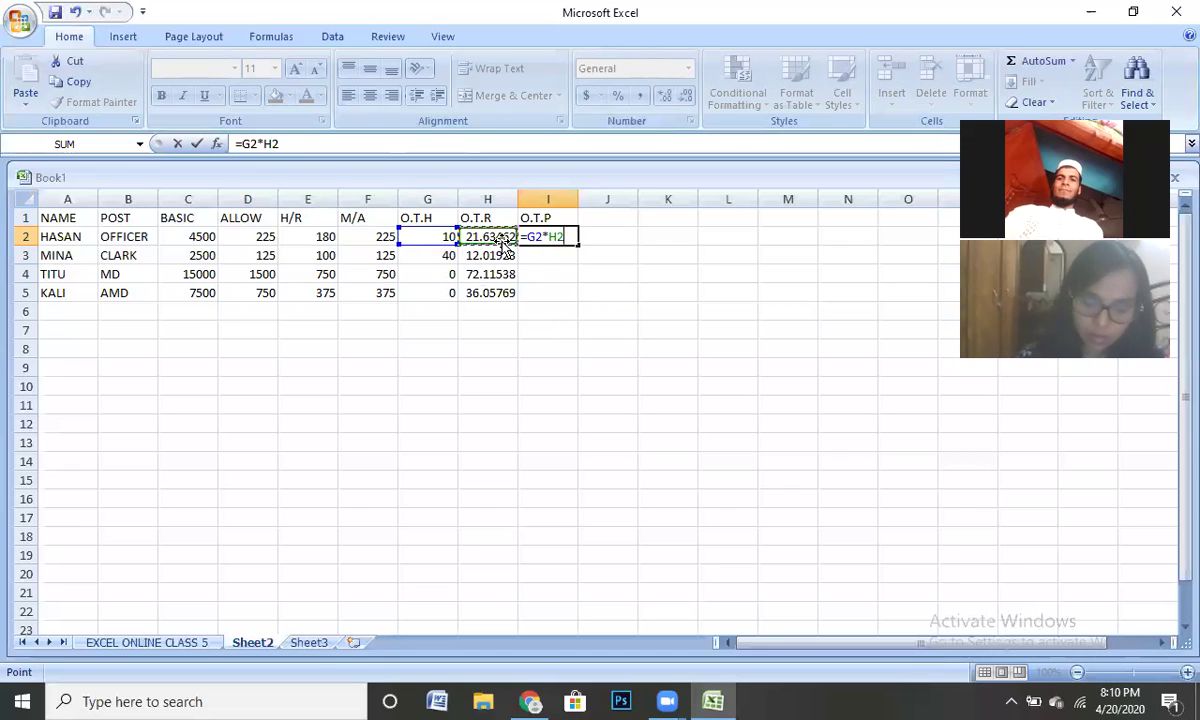
key(Return)
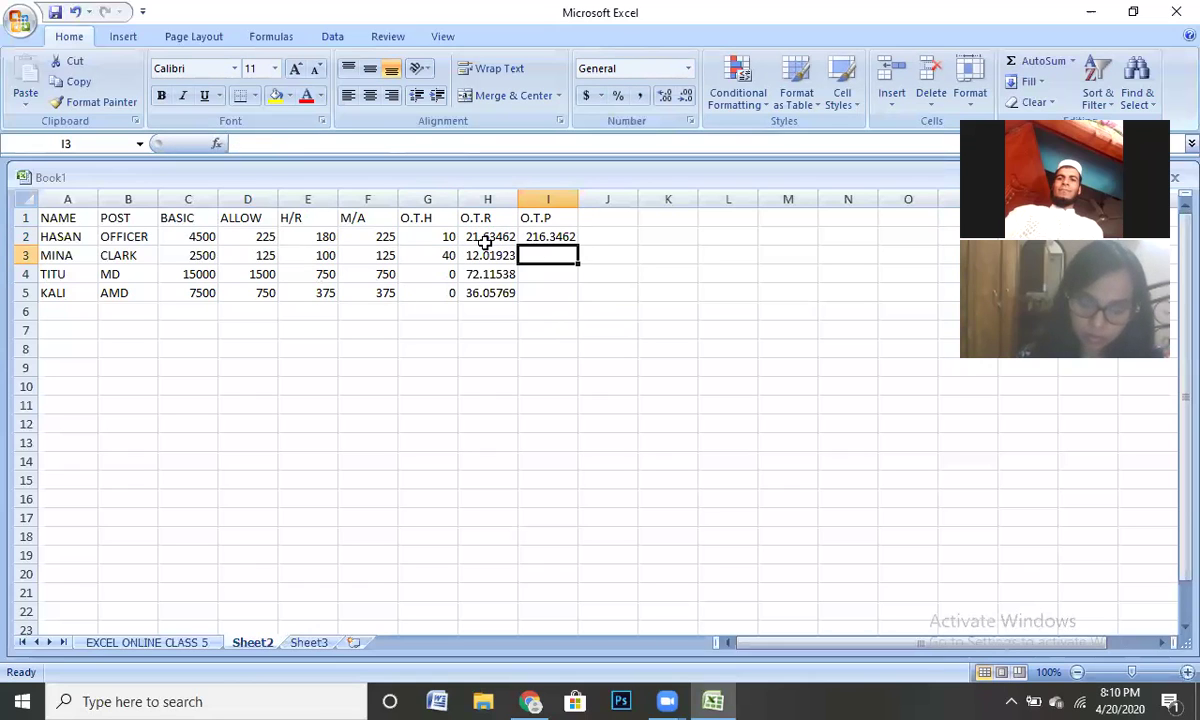
click(548, 237)
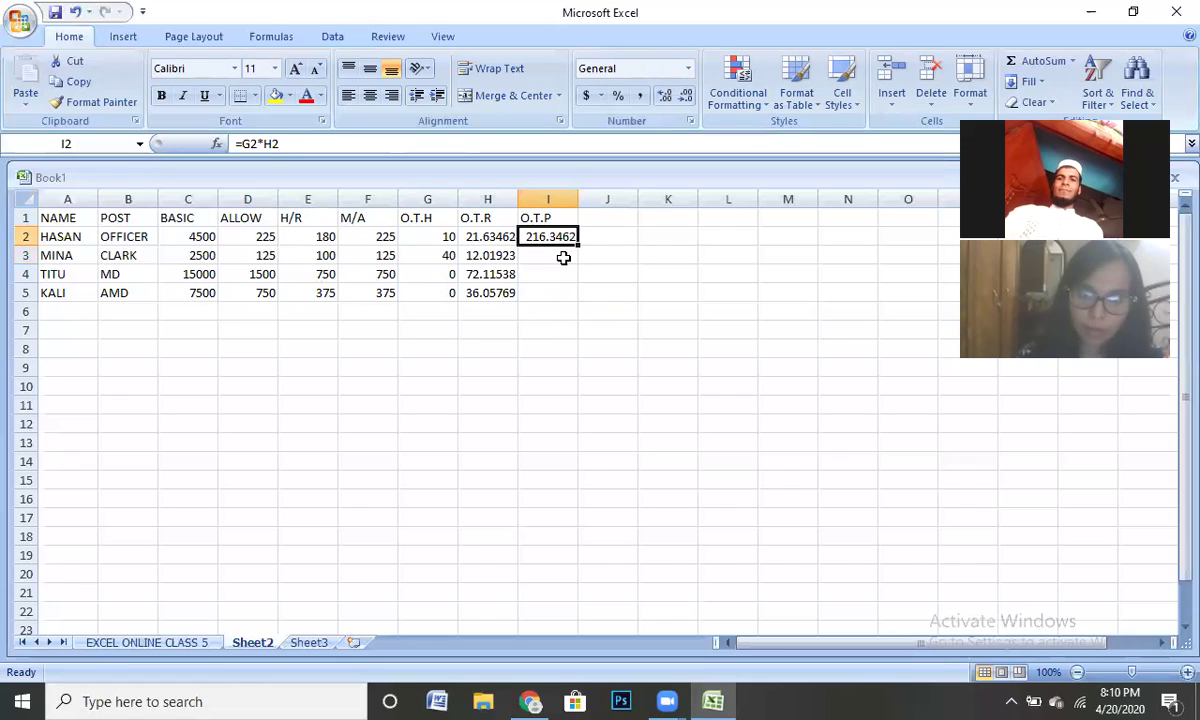
drag(578, 244, 585, 295)
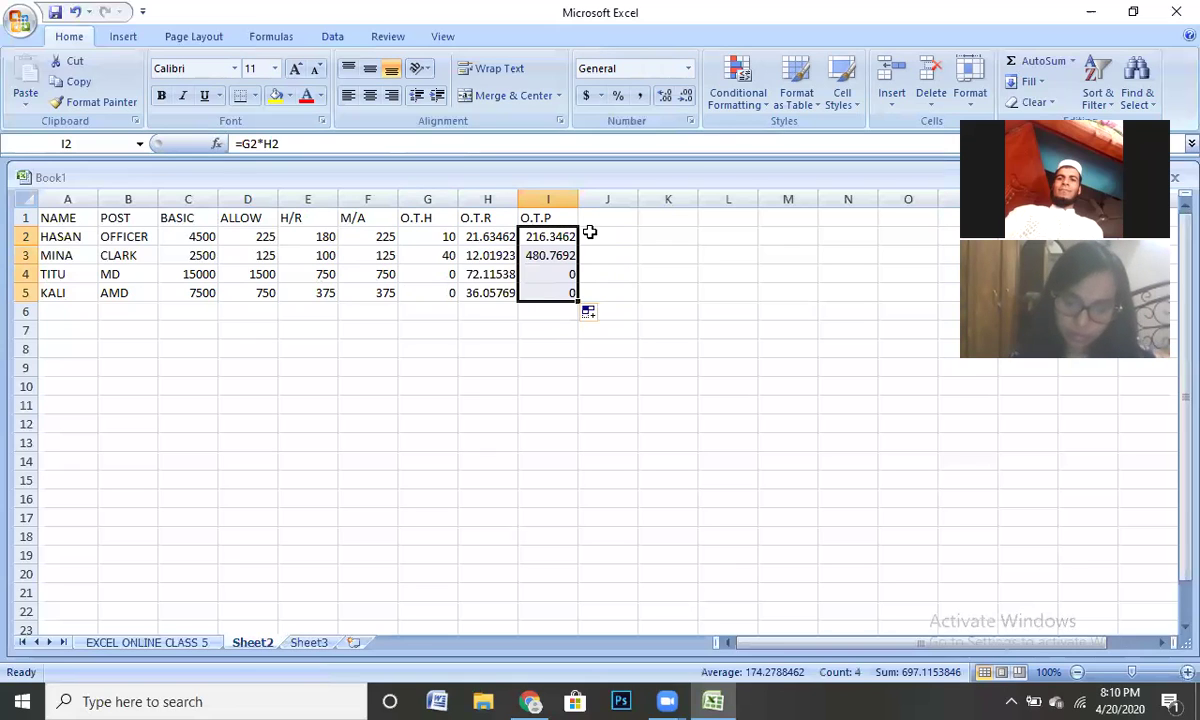
- Enter the column heading P/F in J1
click(603, 219)
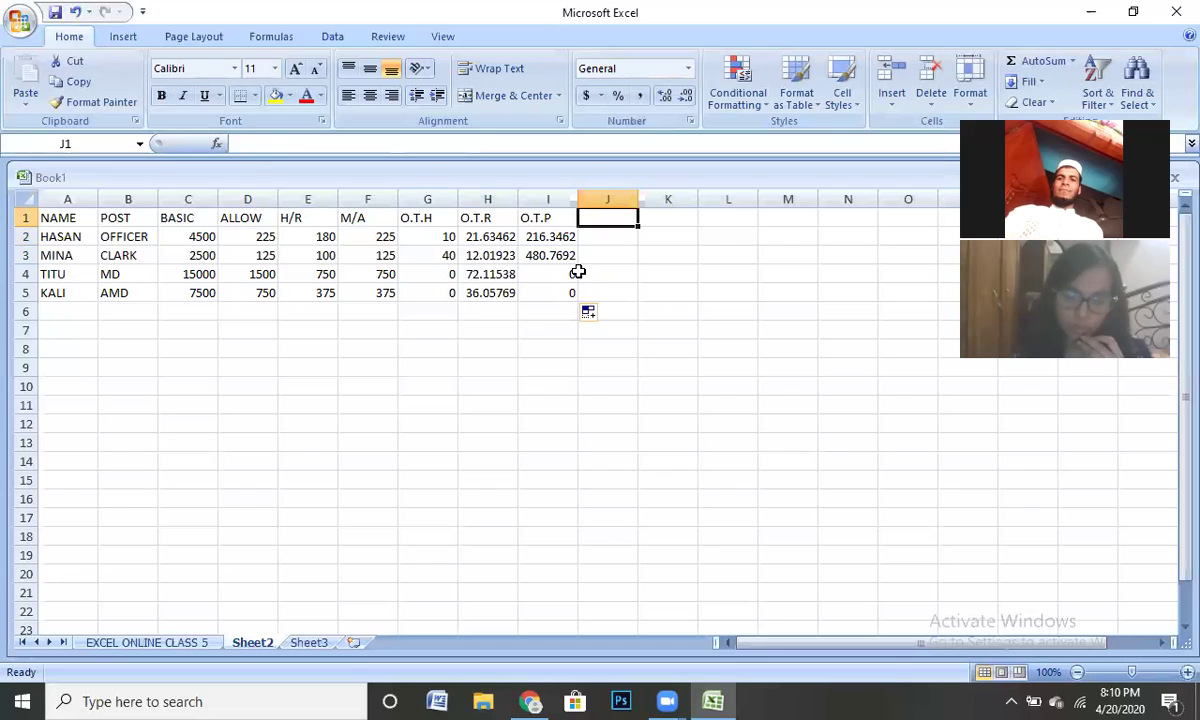
text(P/)
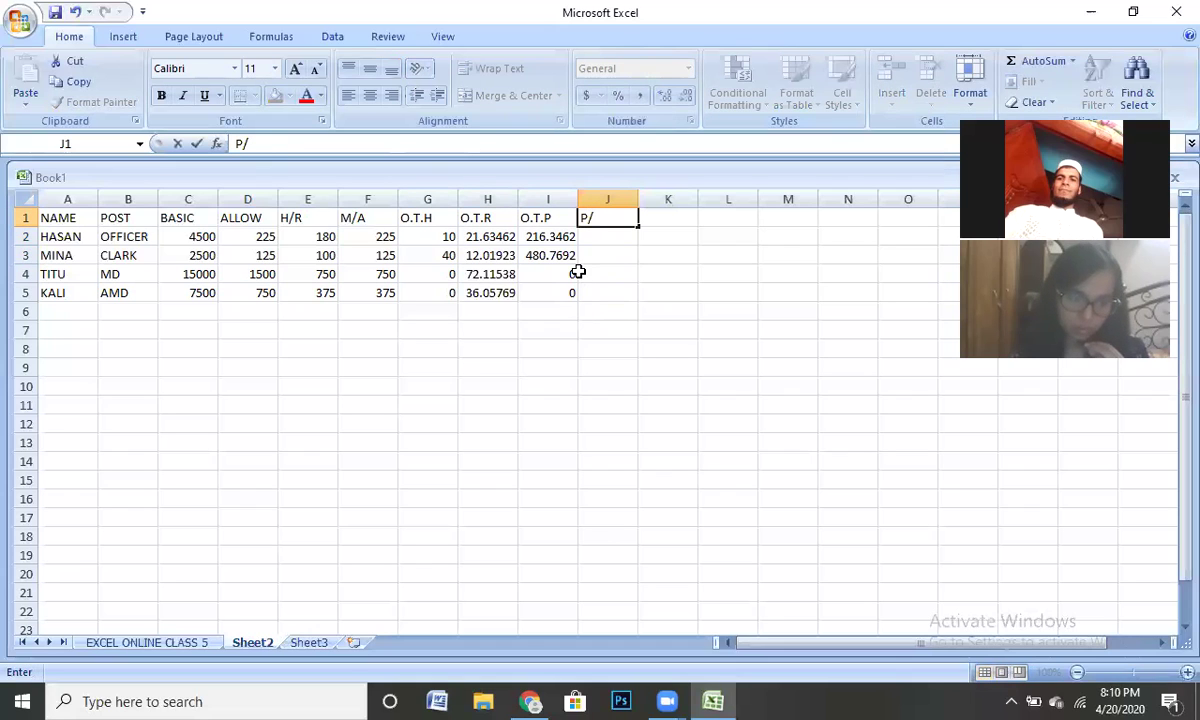
text(F)
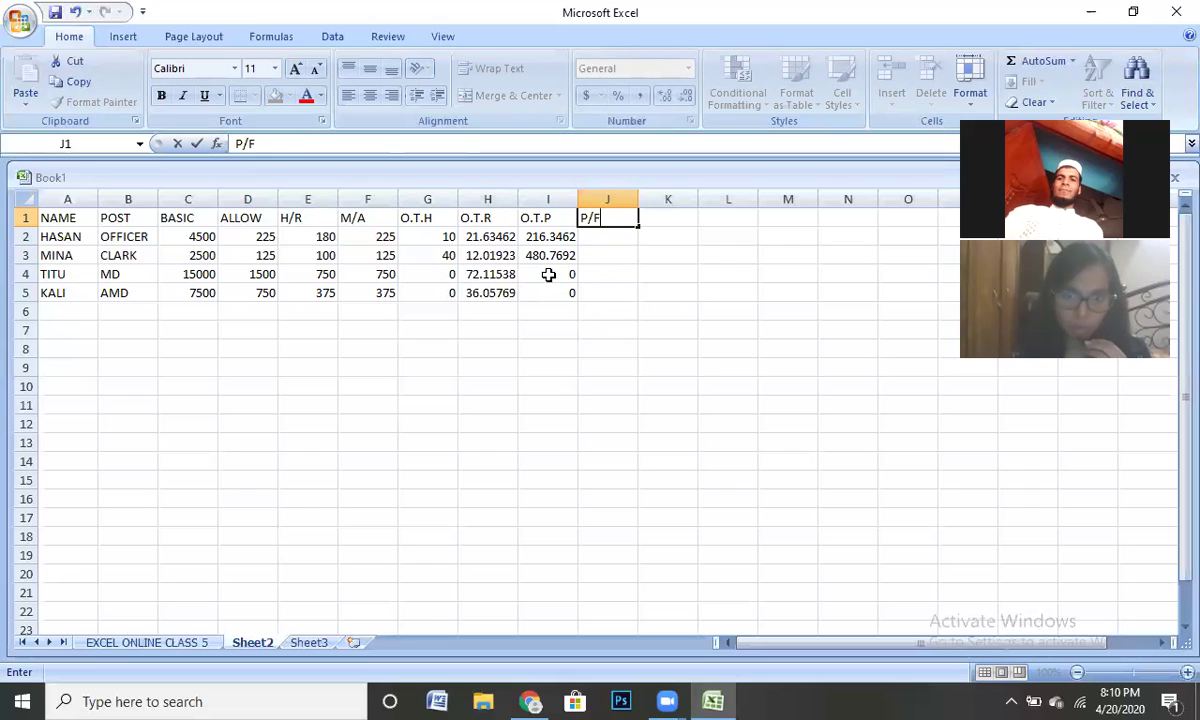
- Review the O.T.R formula in H2 and the O.T.P formula in I2
click(484, 238)
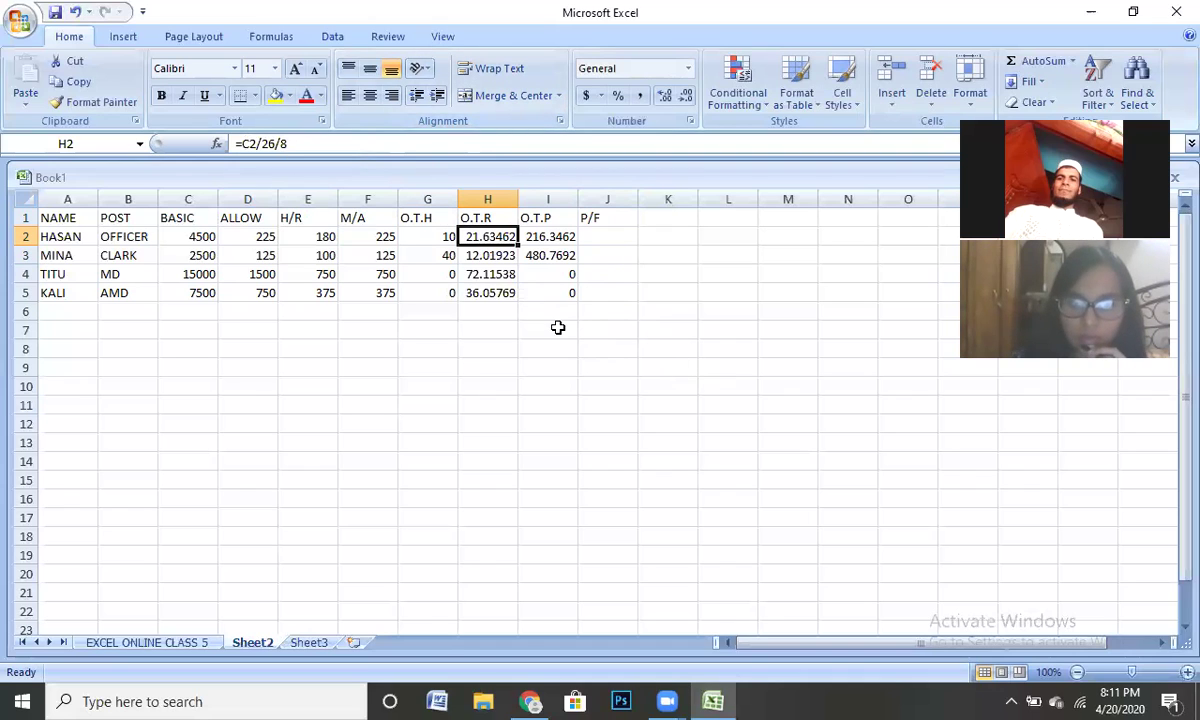
click(552, 237)
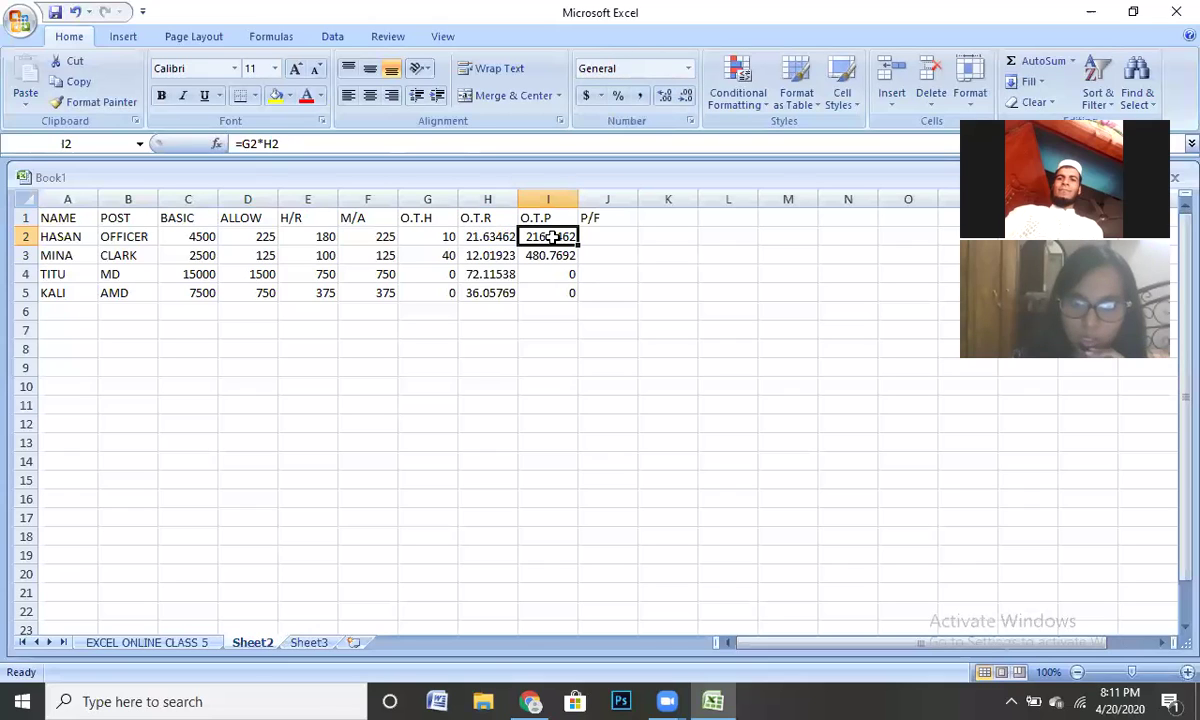
click(477, 237)
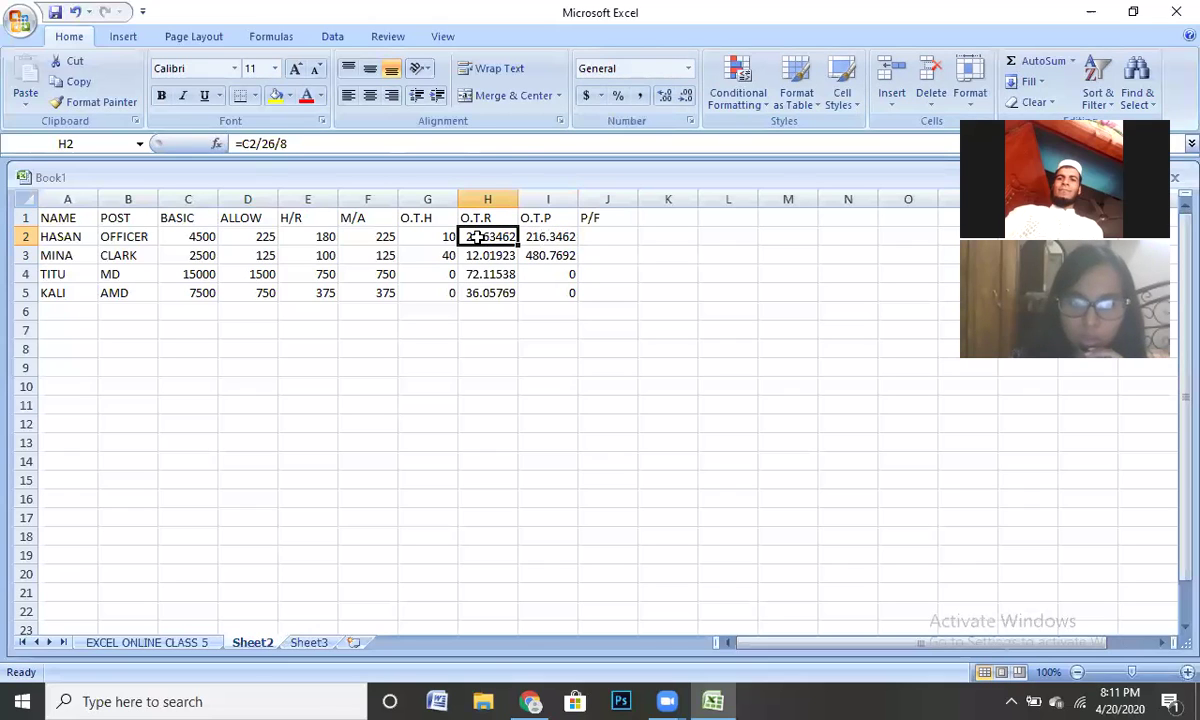
click(551, 236)
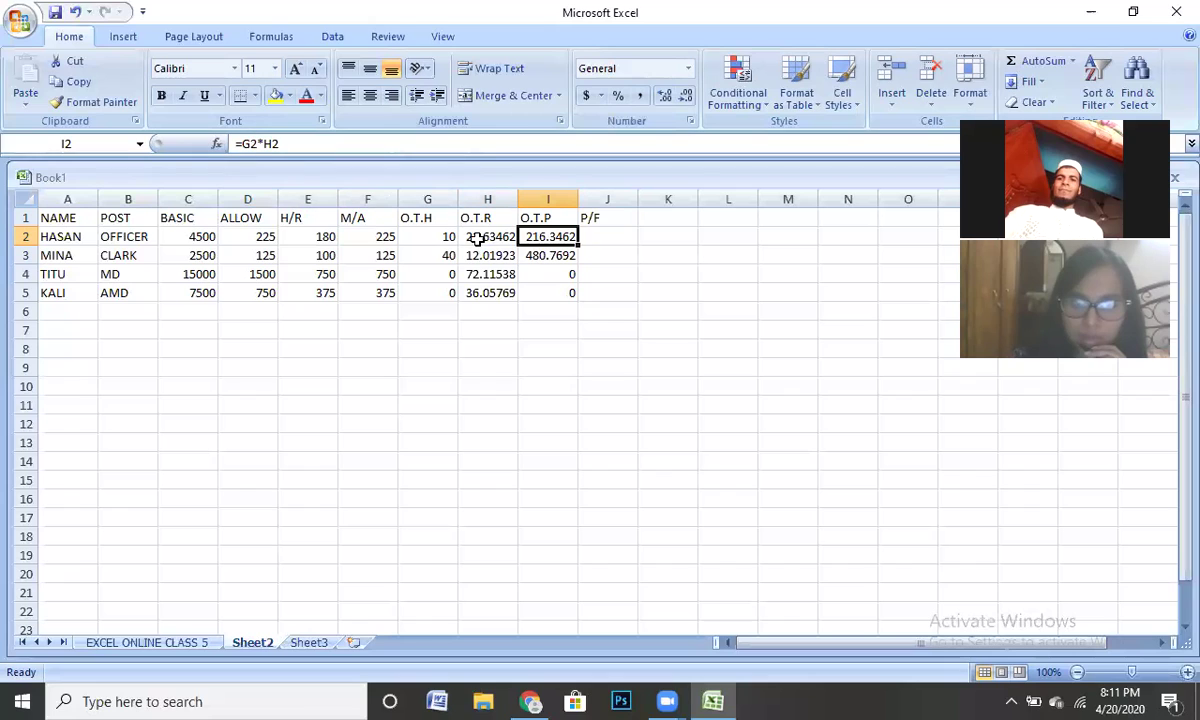
- Enter the P/F formula =IF(C2>=5000,C2*10%,C2*5%) in J2 and copy it down to J5
click(605, 238)
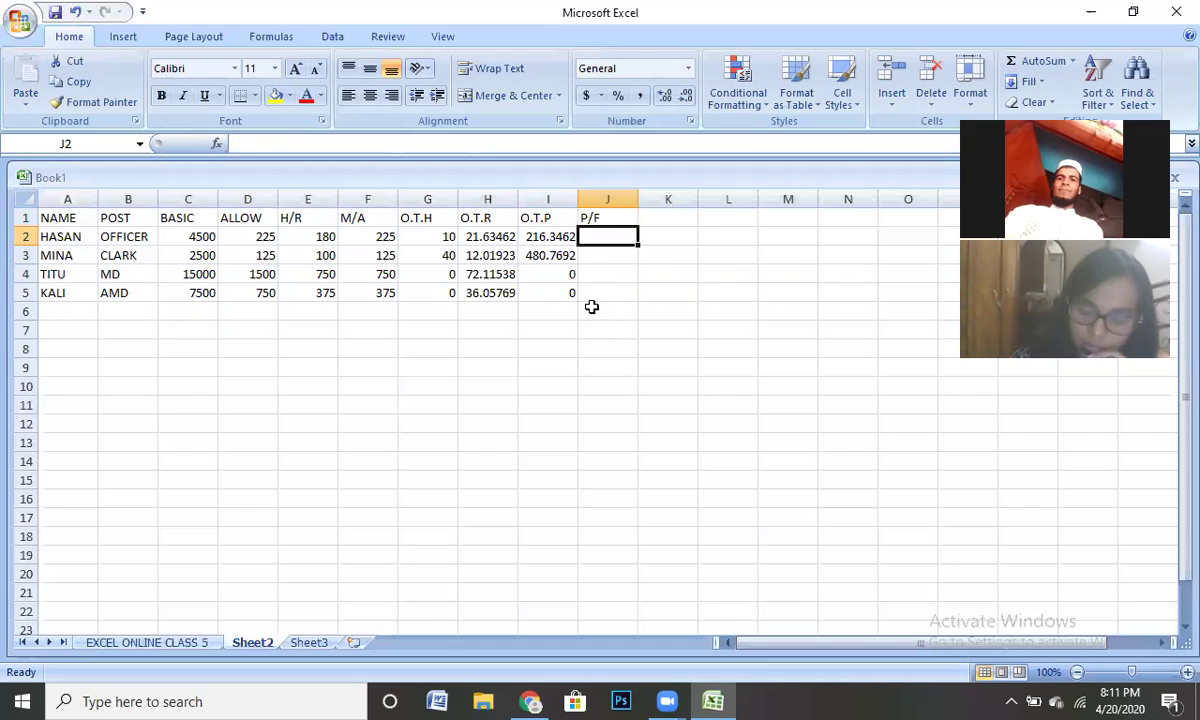
text(=)
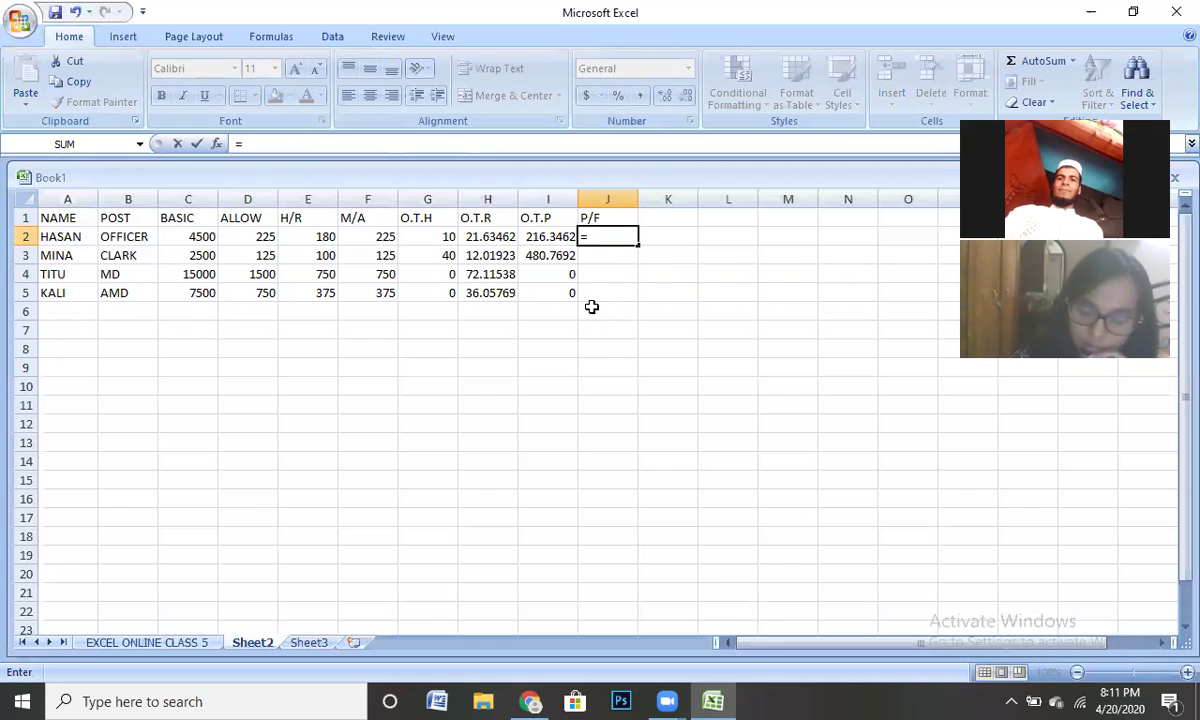
text(IF)
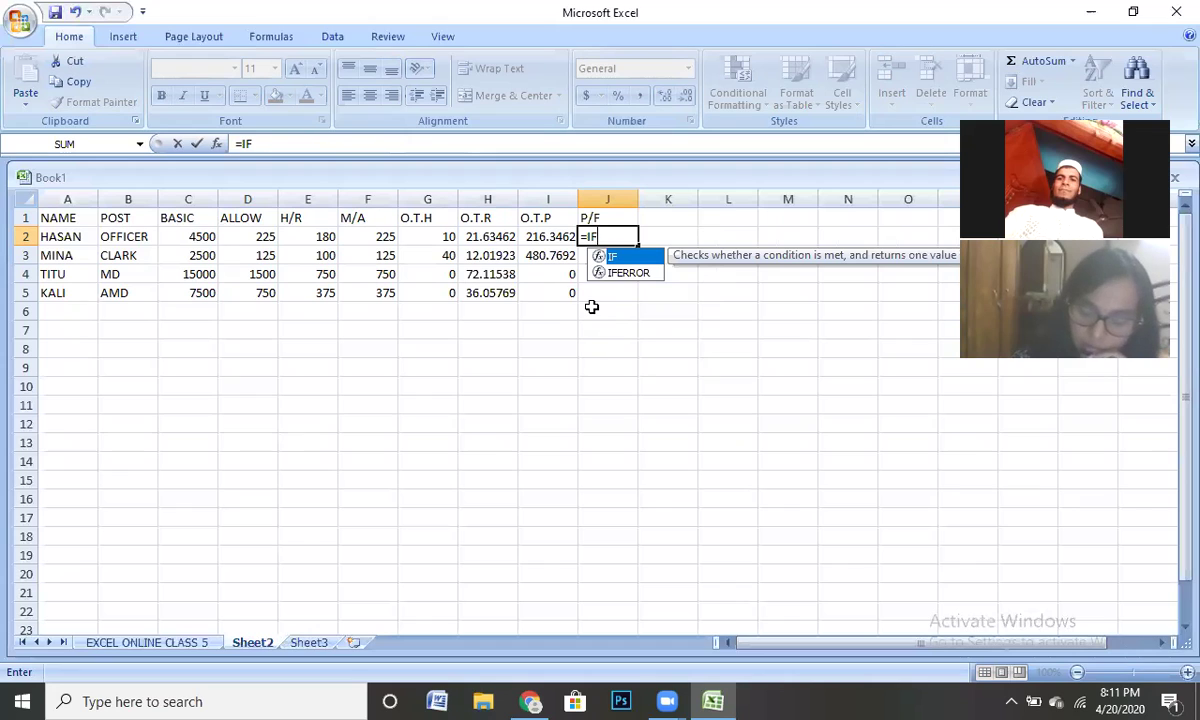
text(()
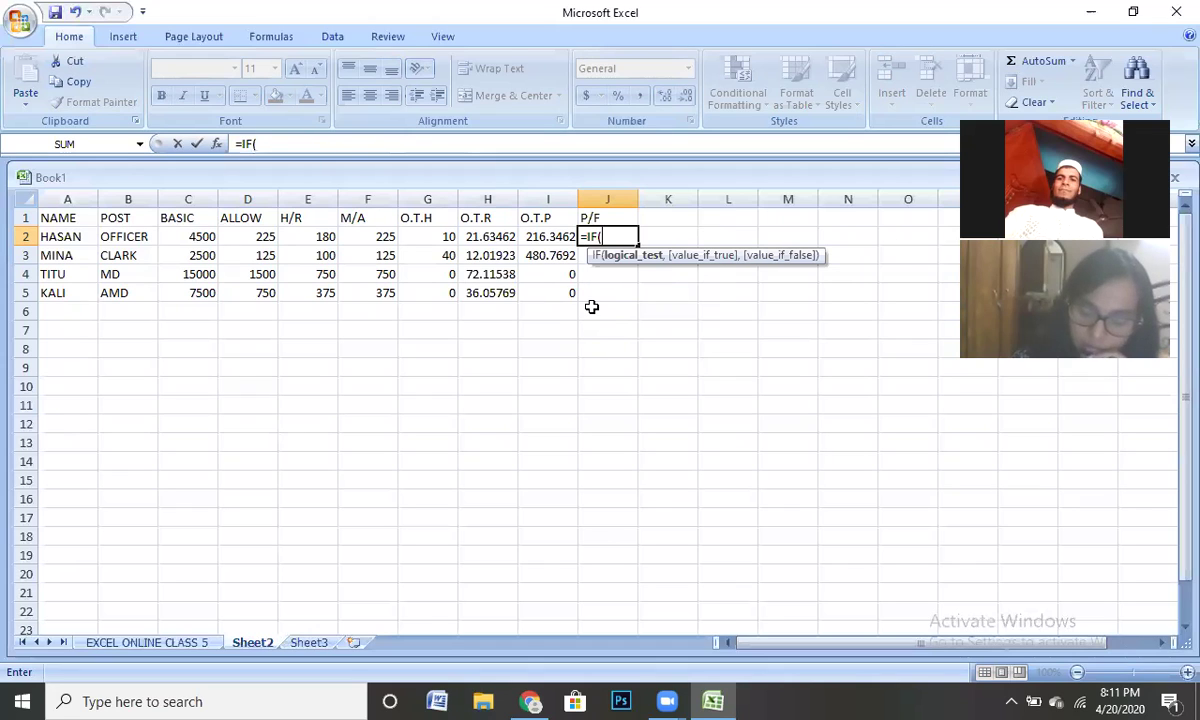
click(187, 237)
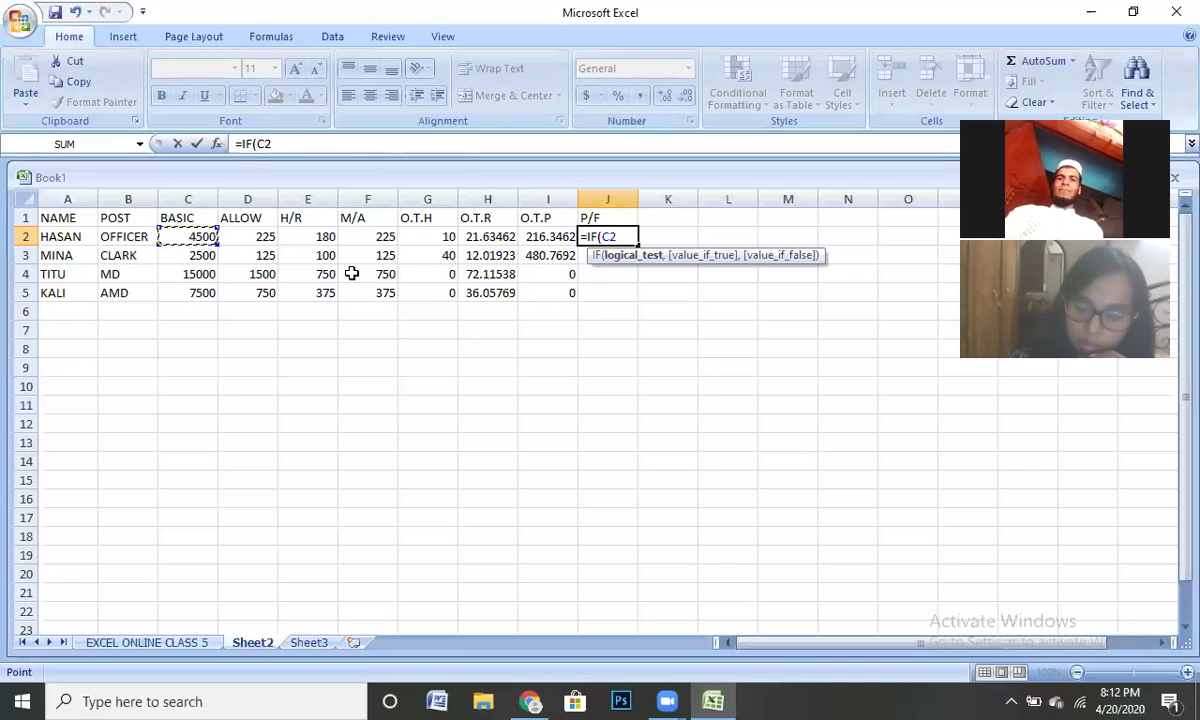
text(>=)
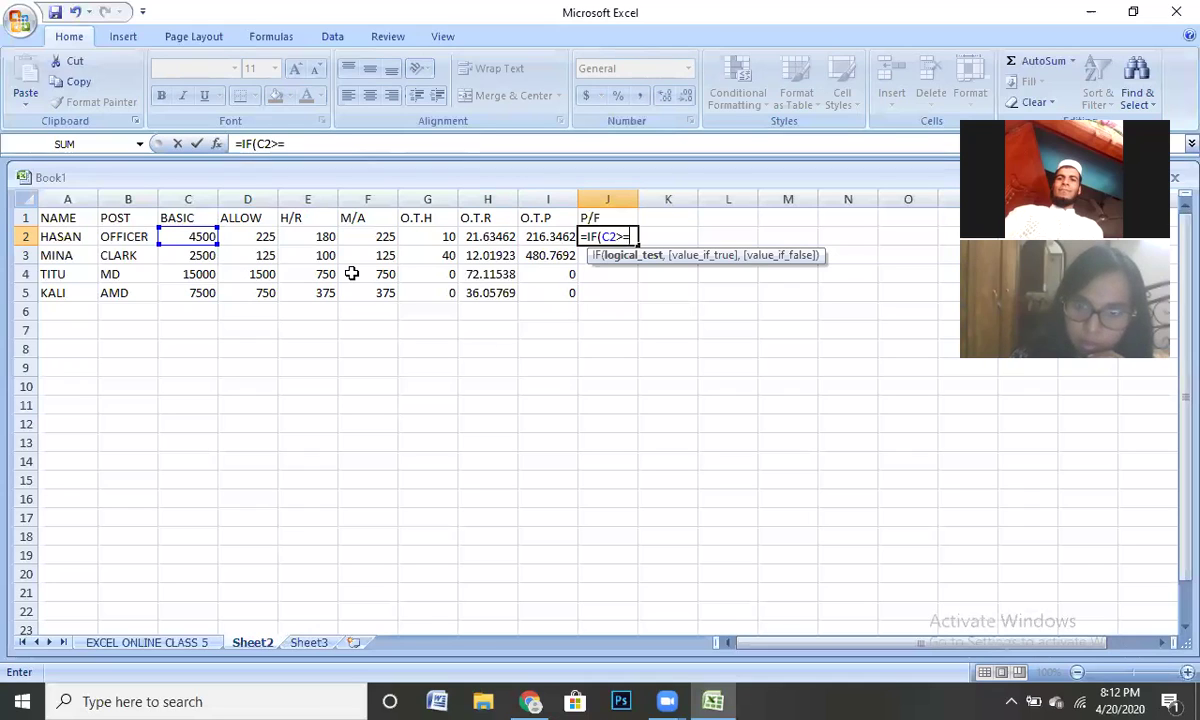
text(5000,)
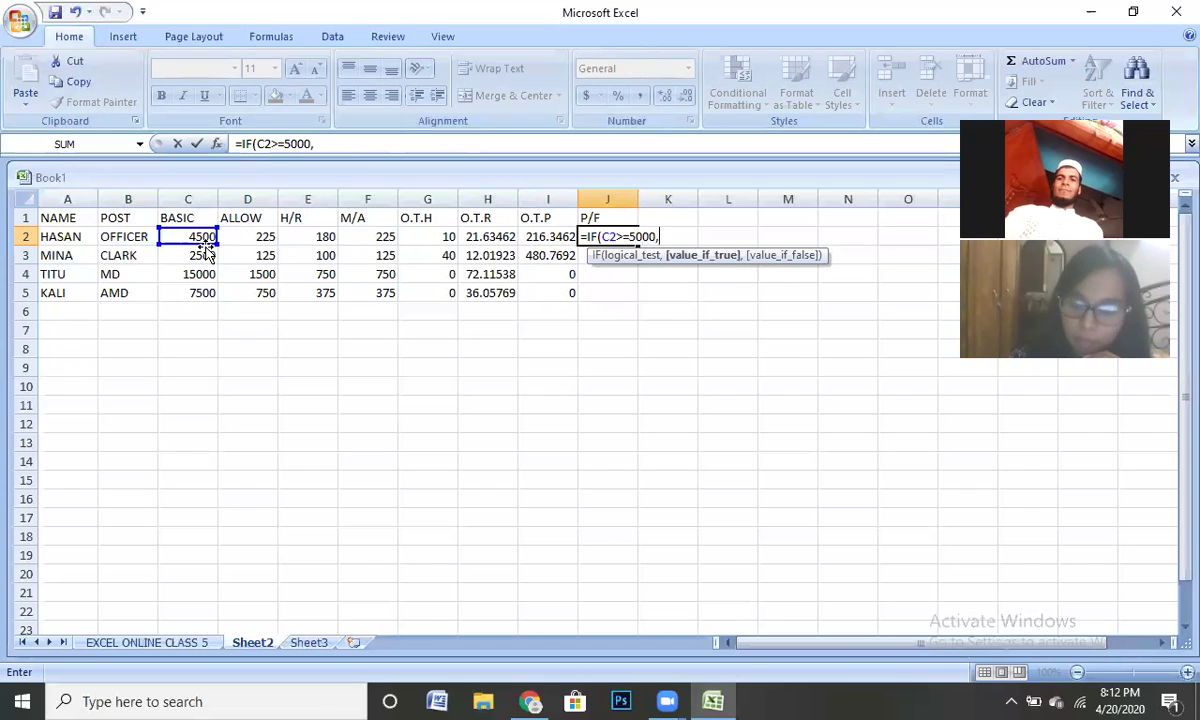
click(200, 238)
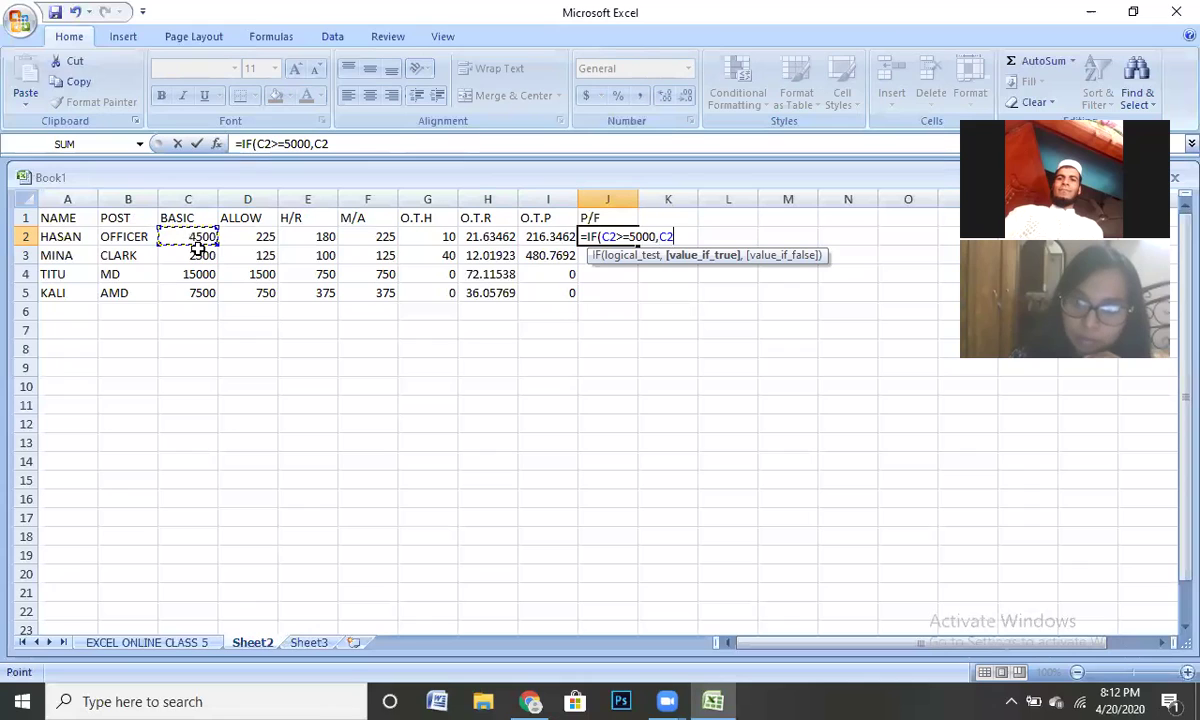
text(*)
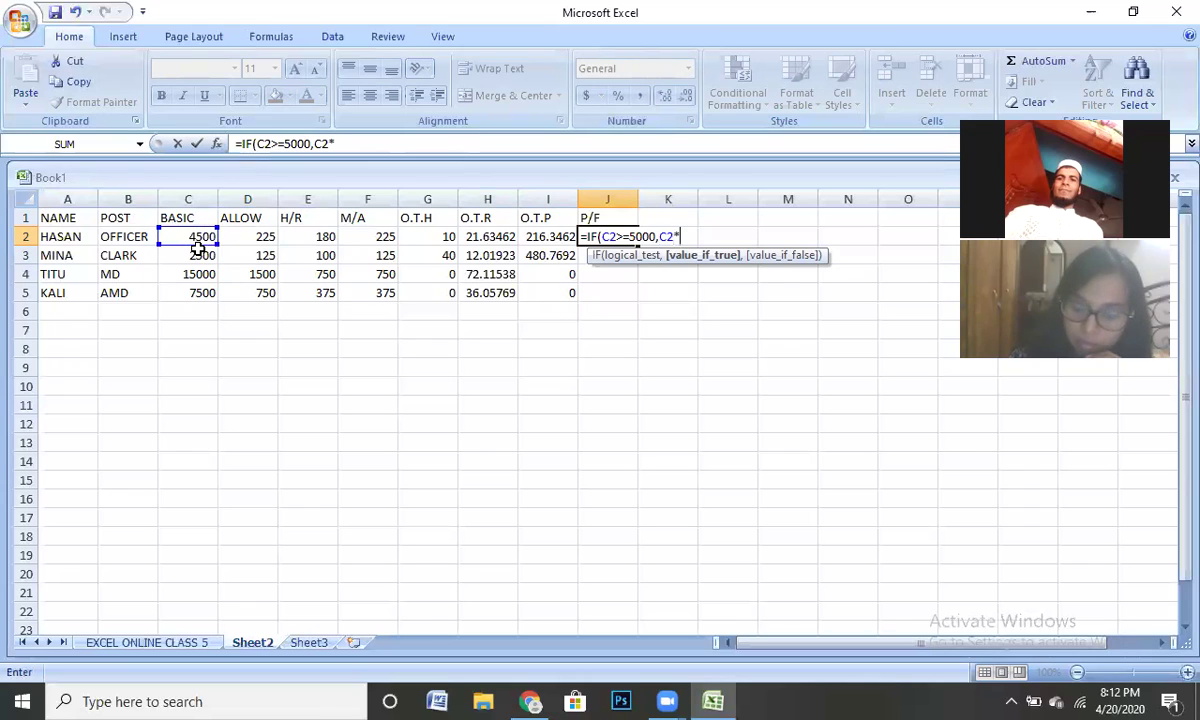
text(10%)
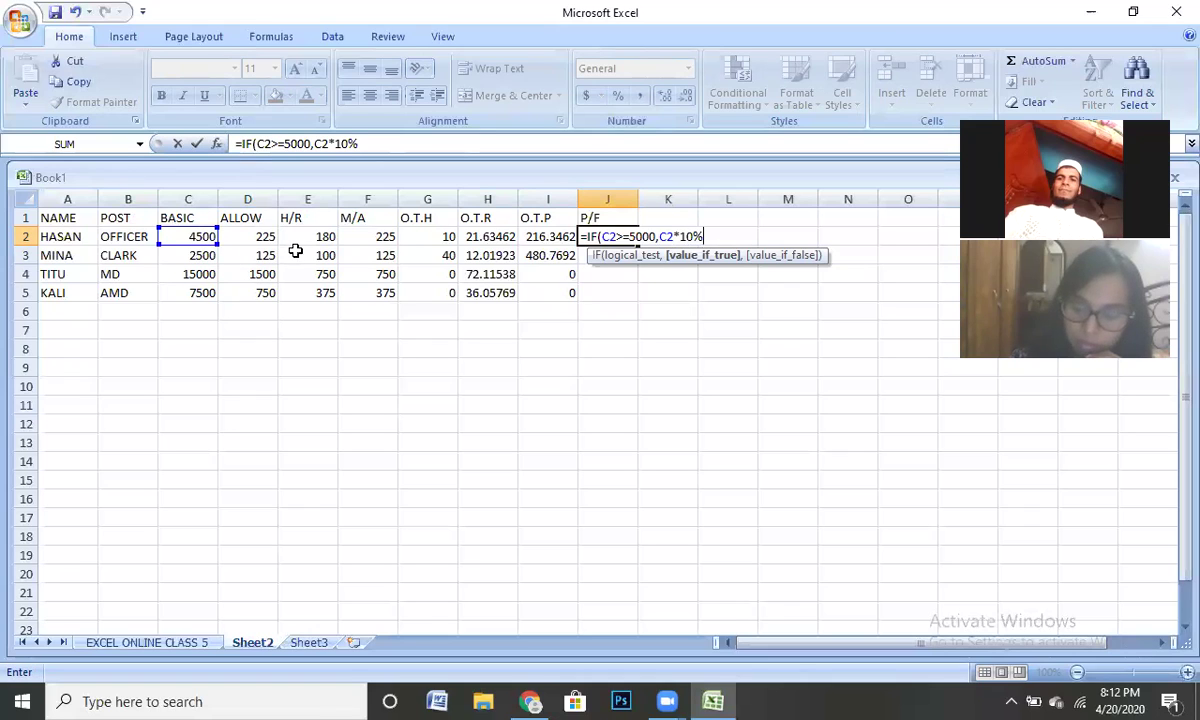
text(,)
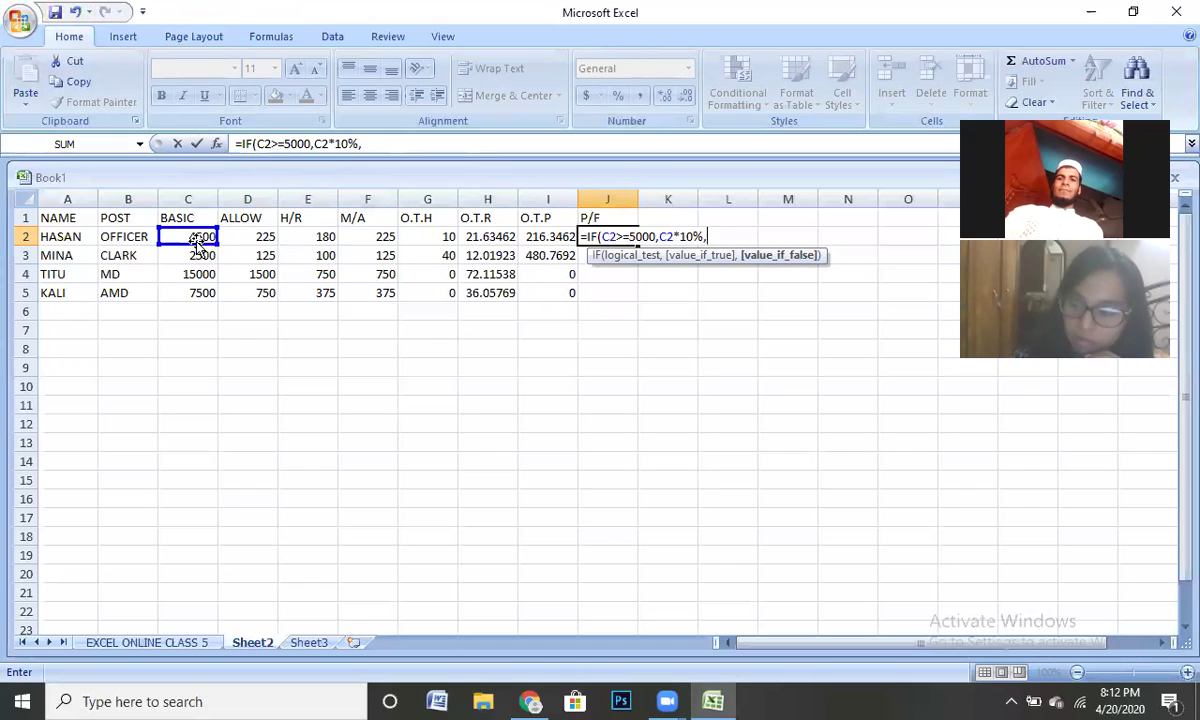
click(195, 237)
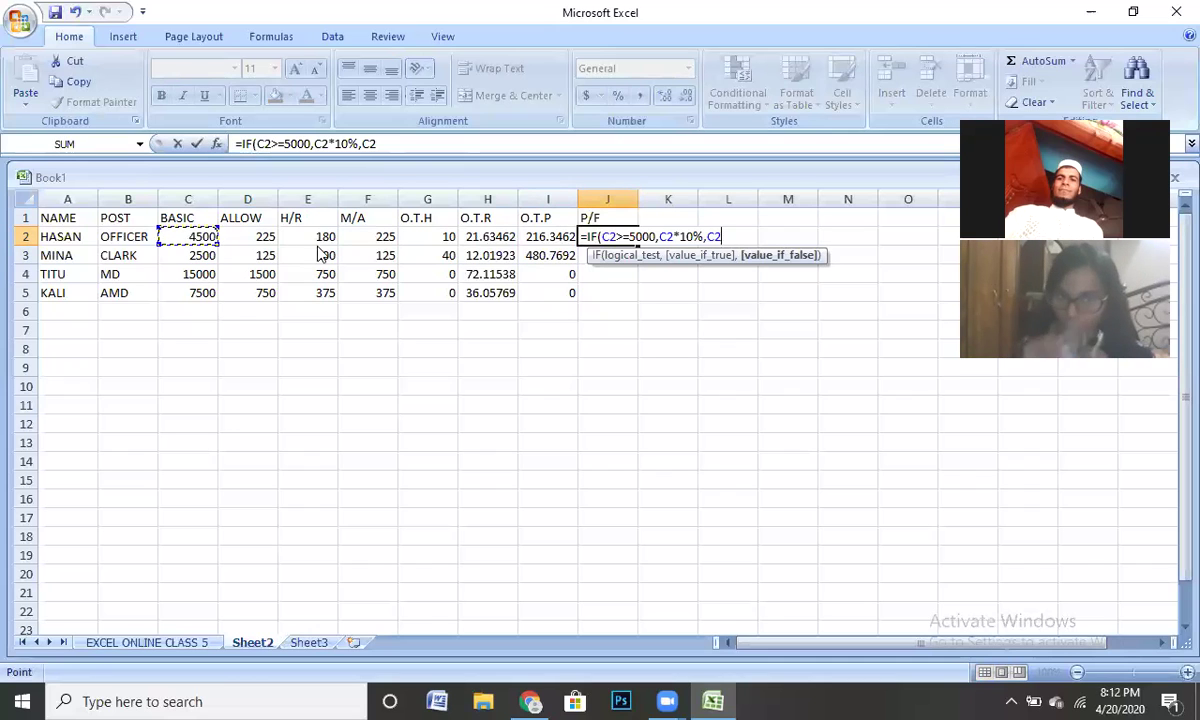
text(*)
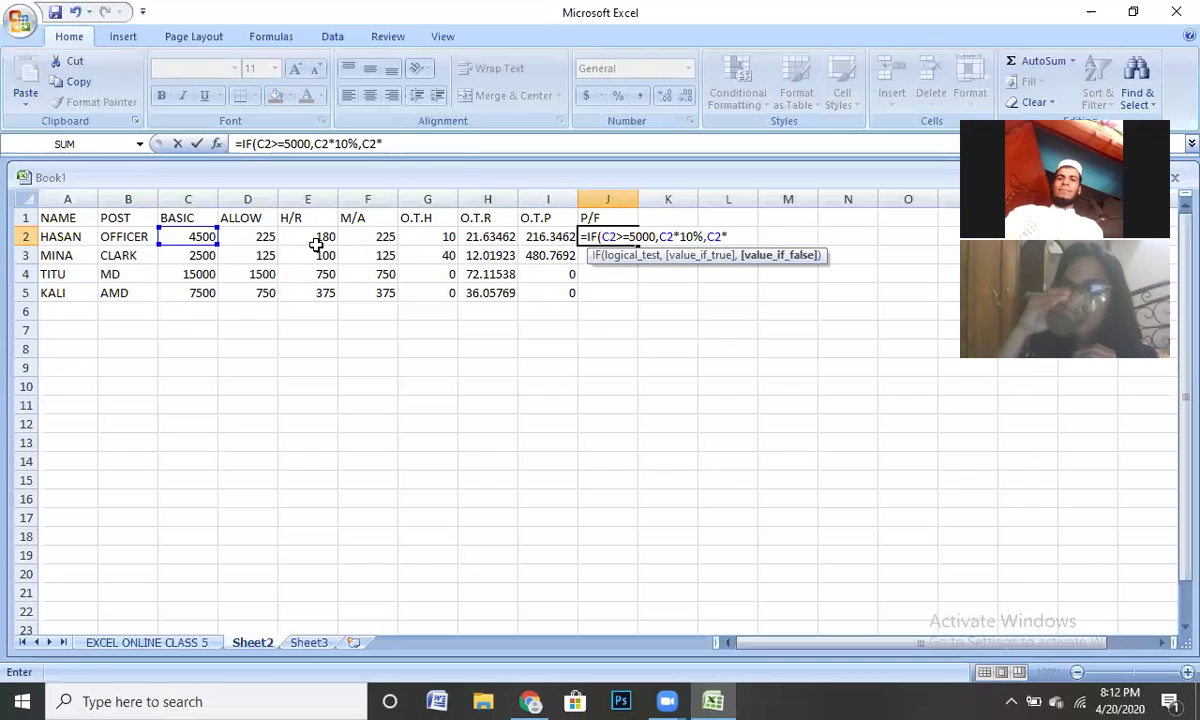
text(5)
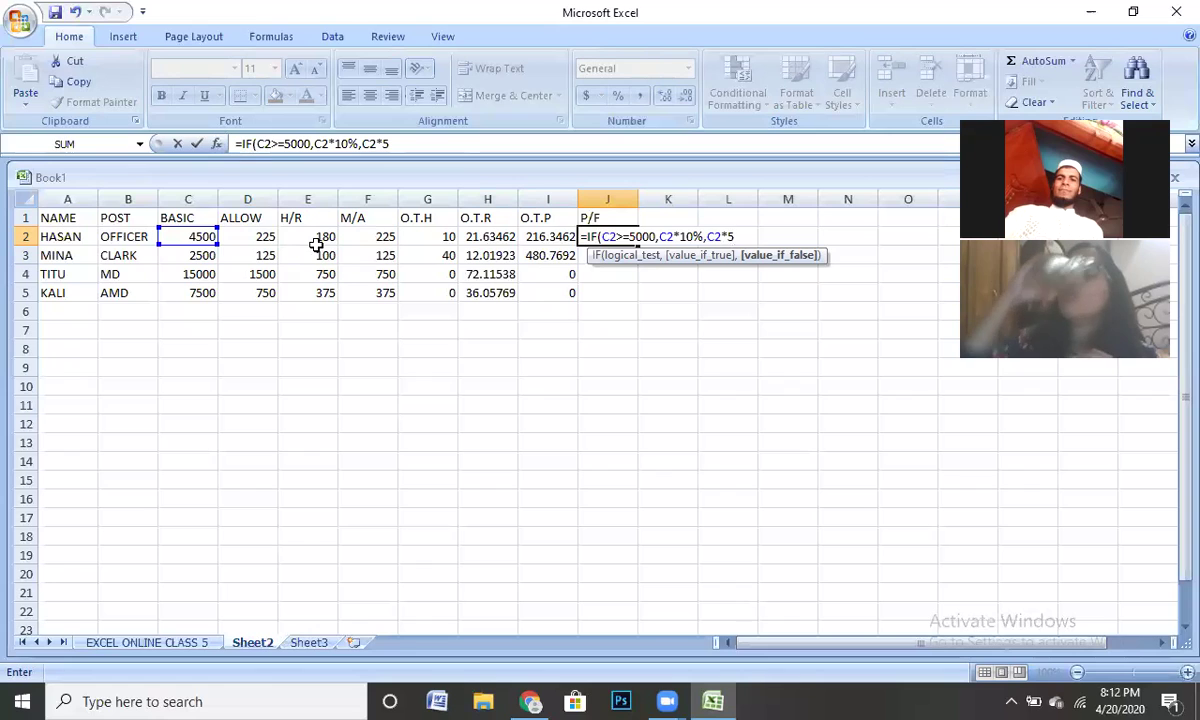
text(%)
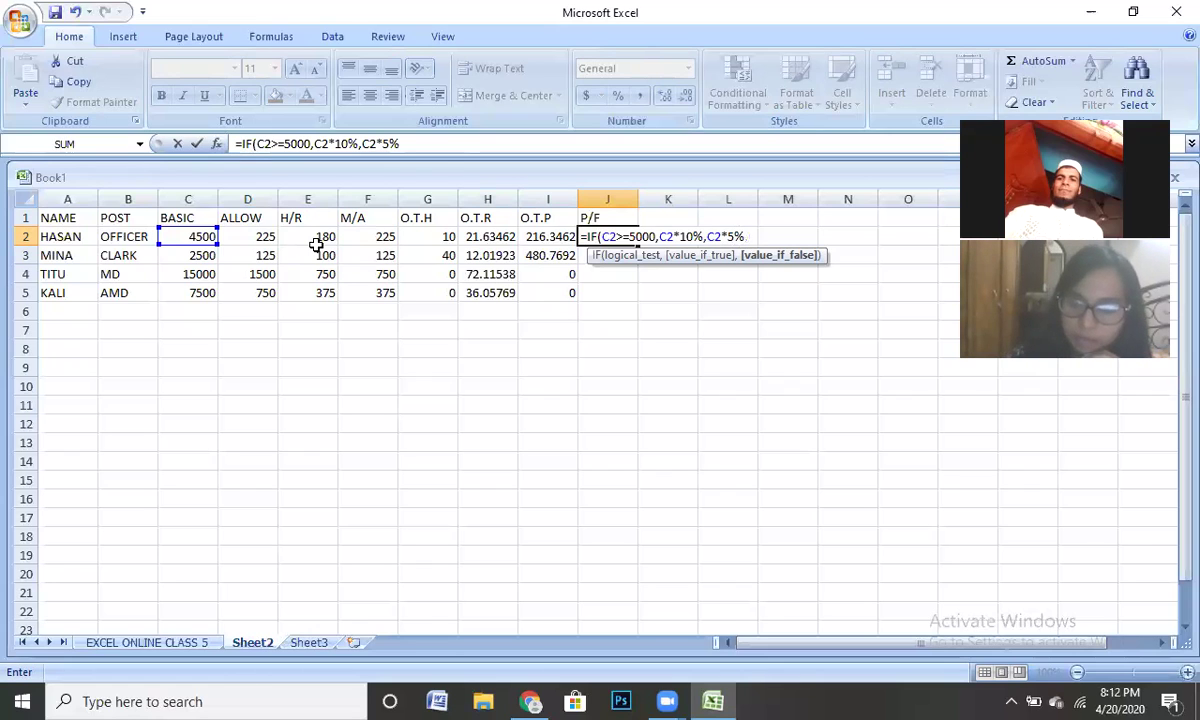
text())
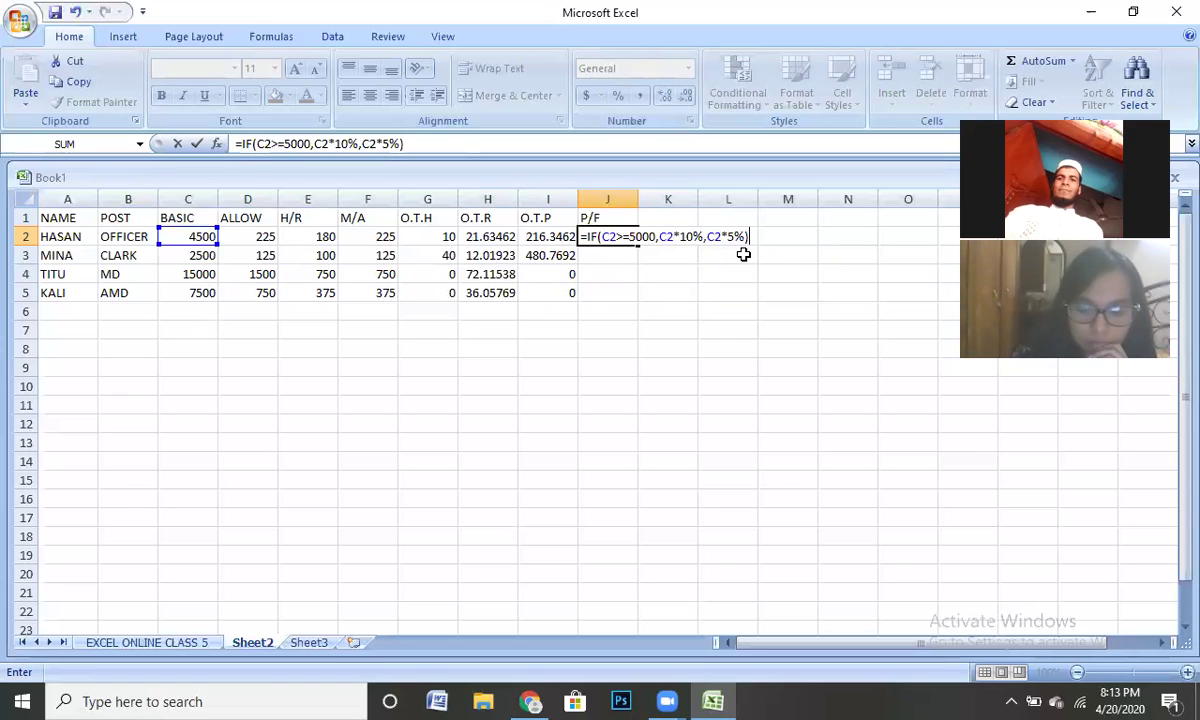
key(Return)
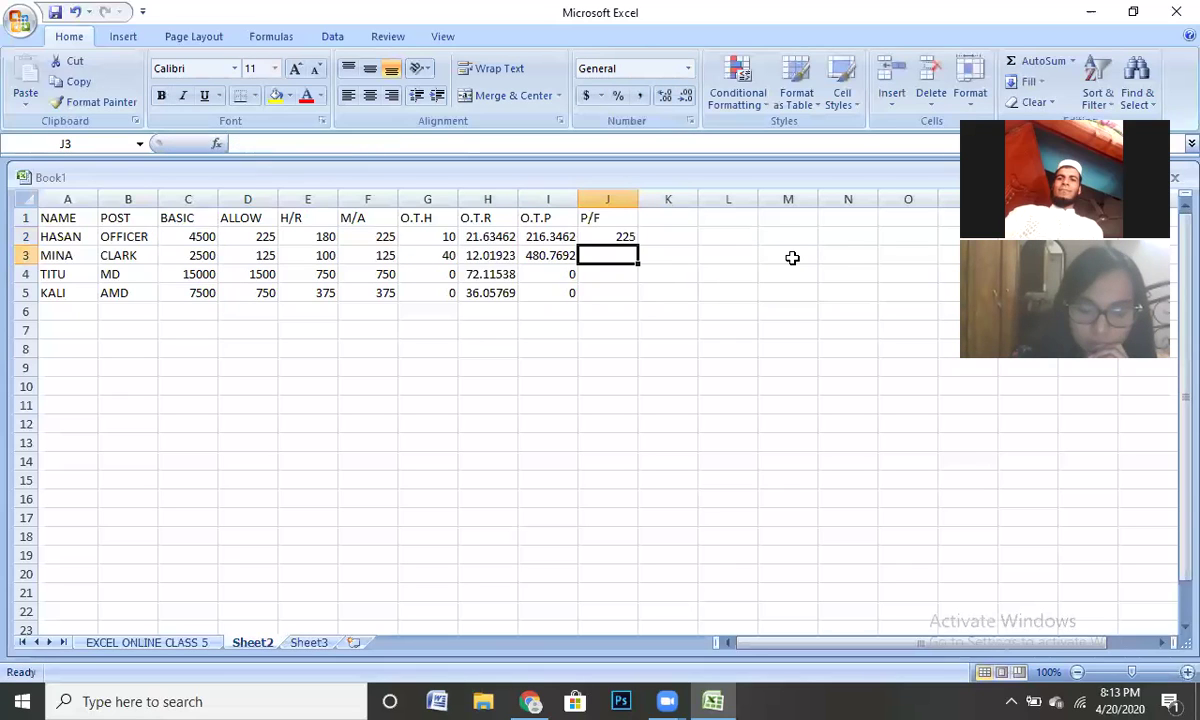
click(622, 236)
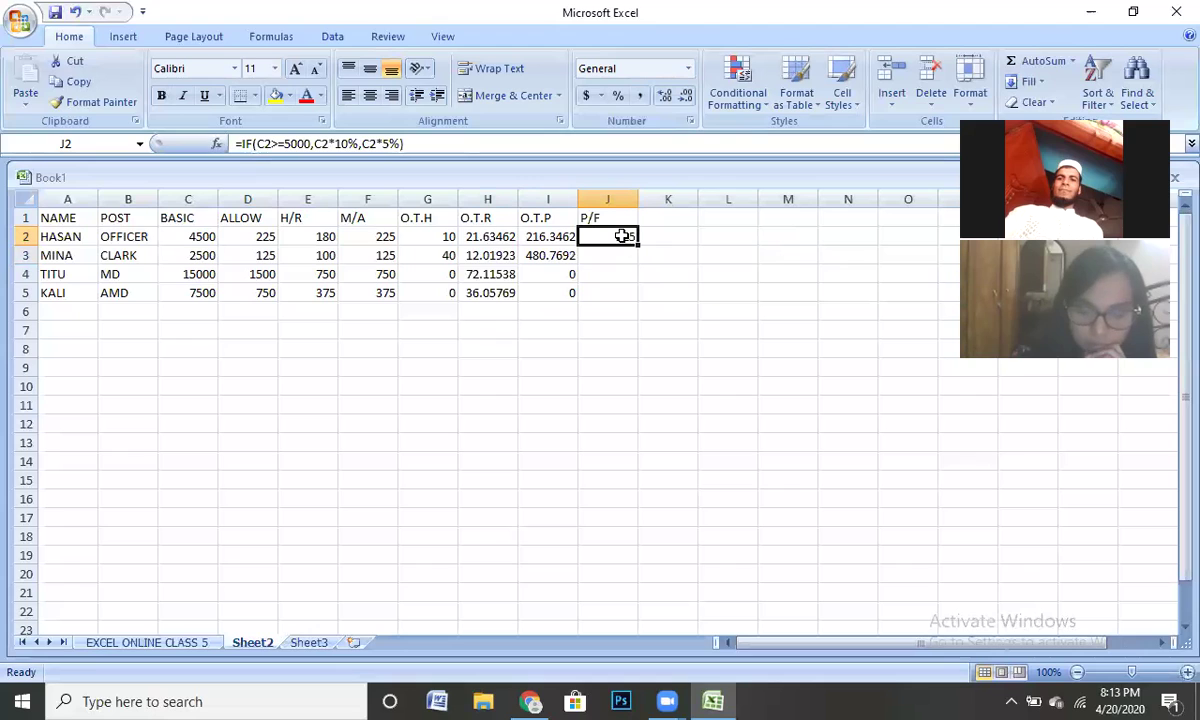
drag(641, 242, 644, 298)
- Enter the column heading ADVANCE in K1
click(670, 216)
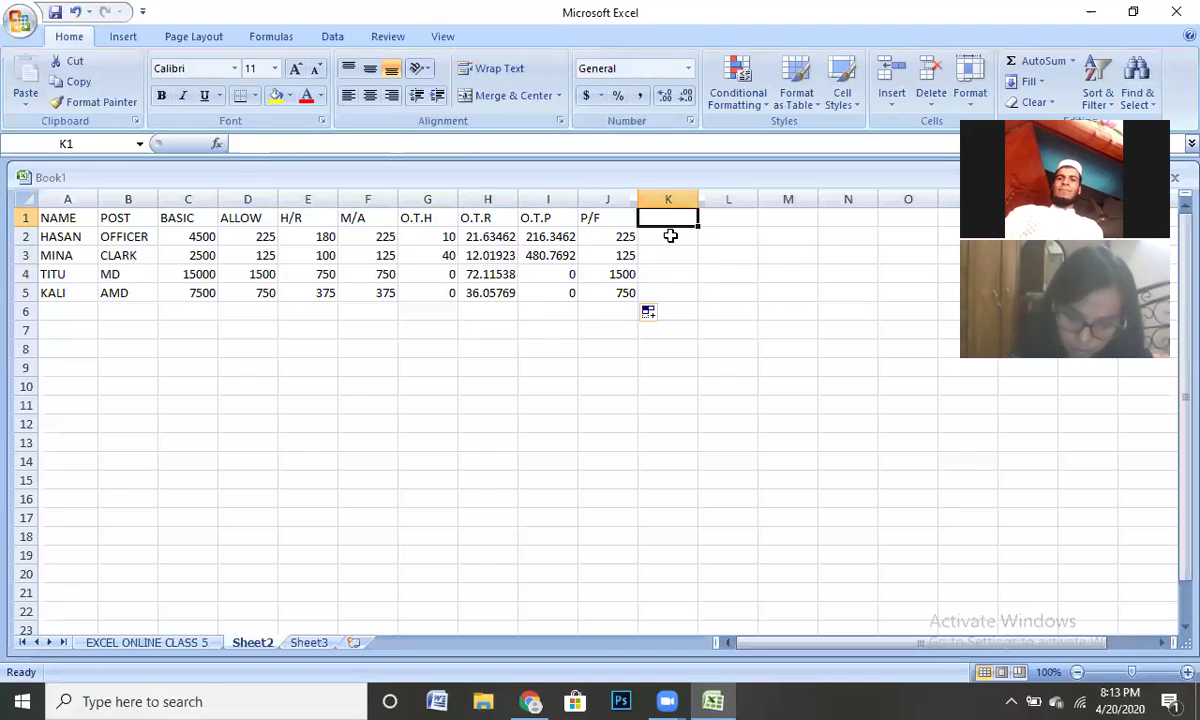
text(AD)
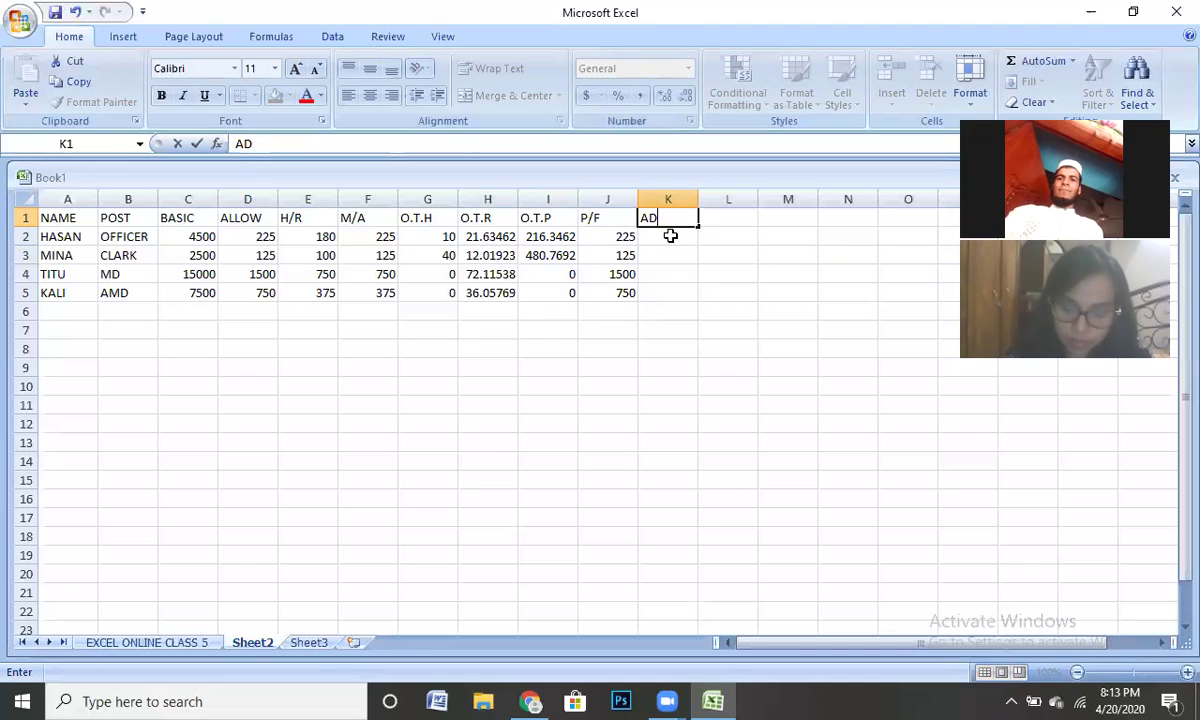
text(VAN)
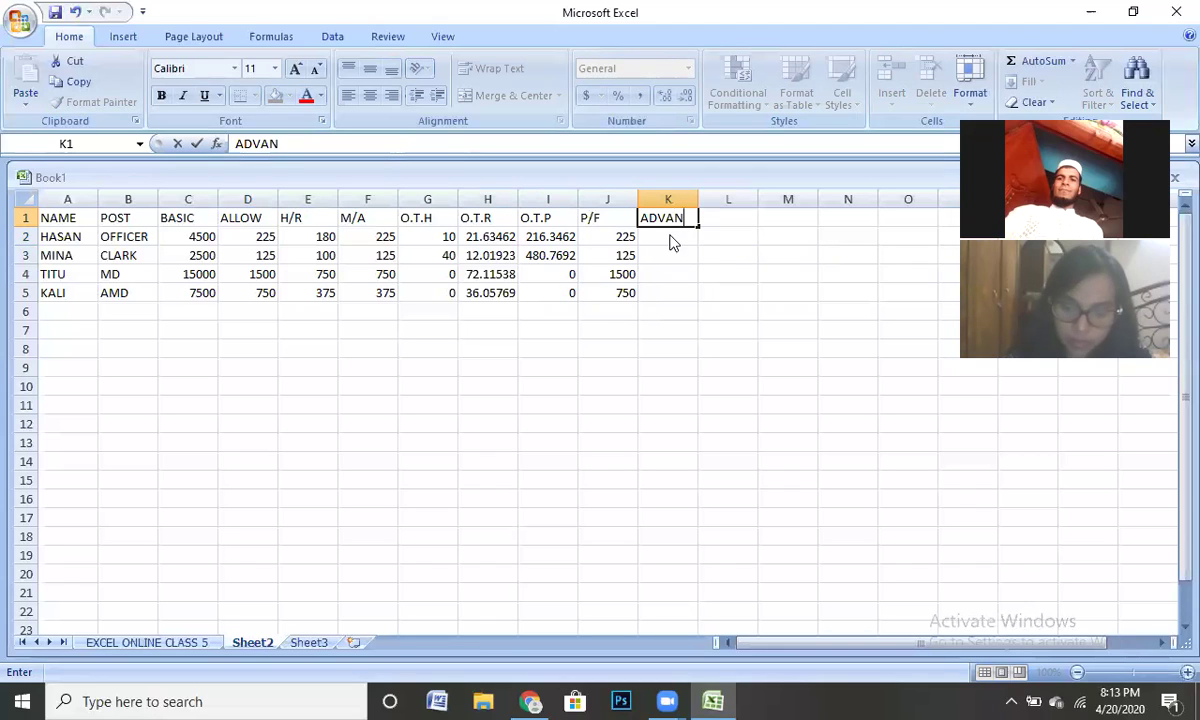
text(CE)
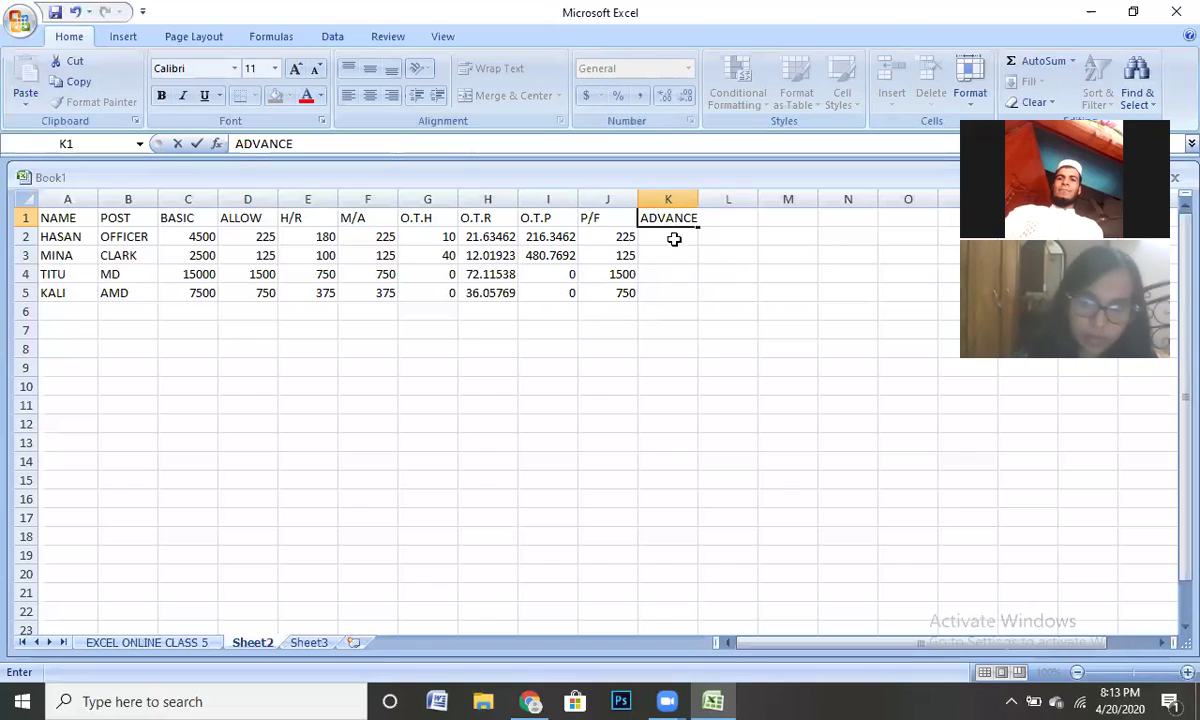
key(Return)
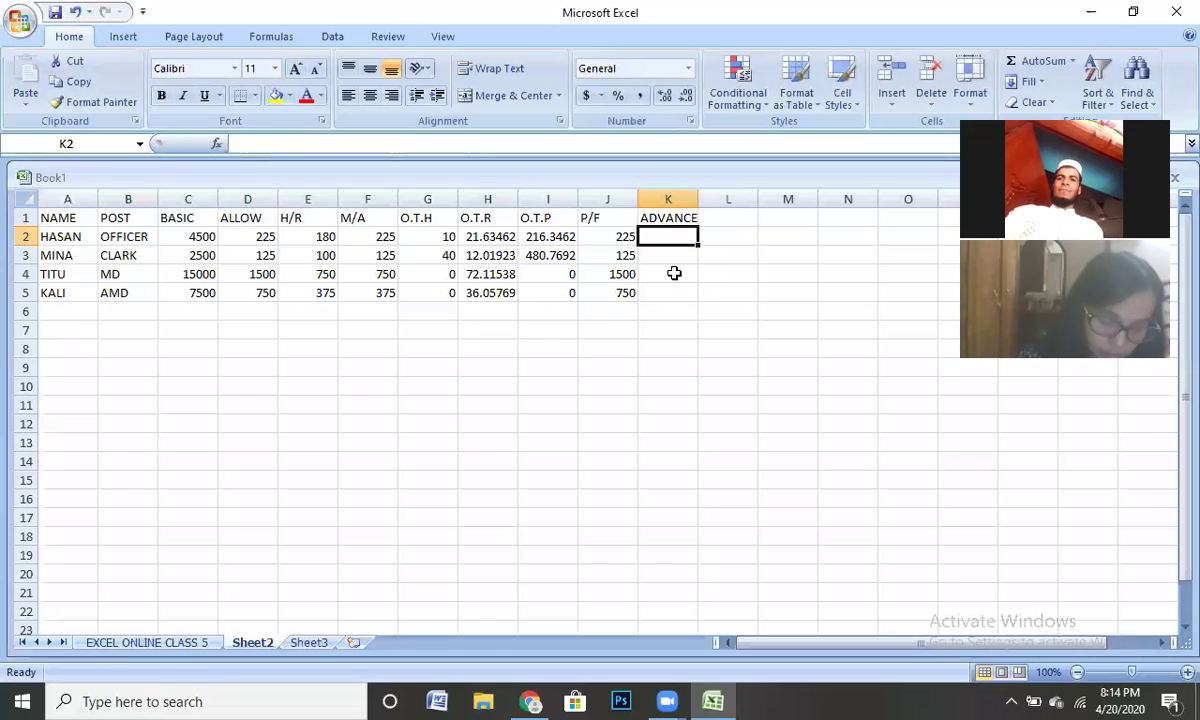
- Enter the advance amounts 500, 300, 0 and 450 in K2 to K5
text(500)
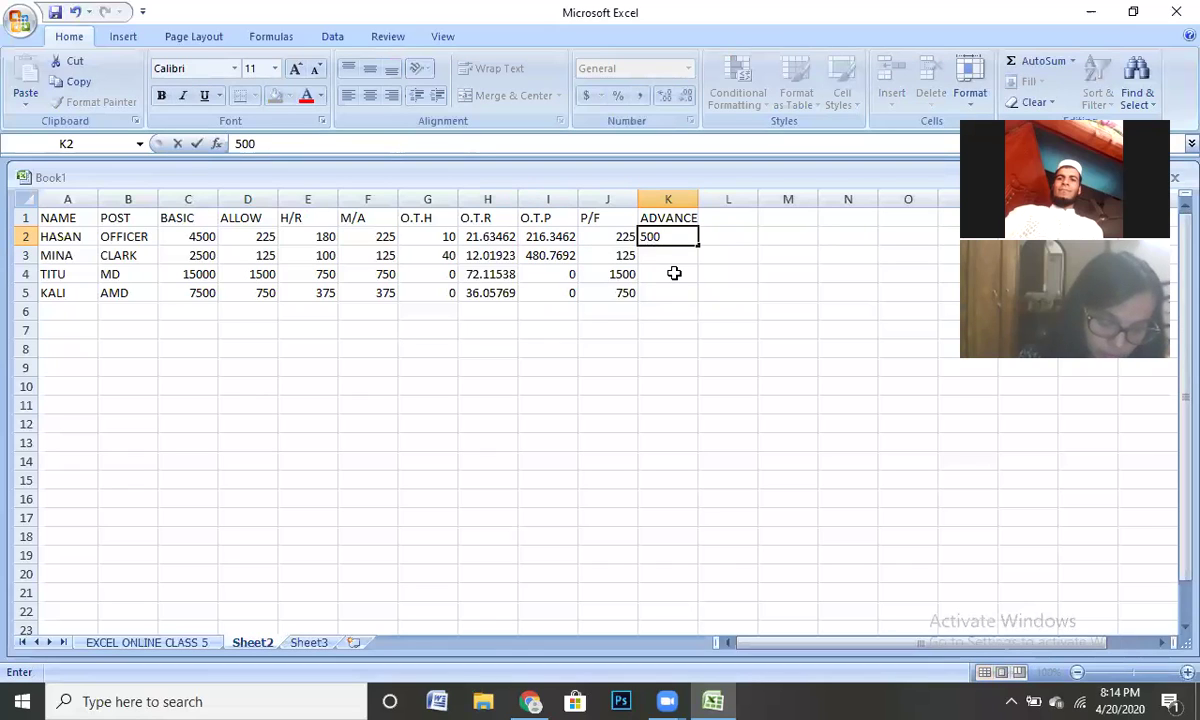
key(Return)
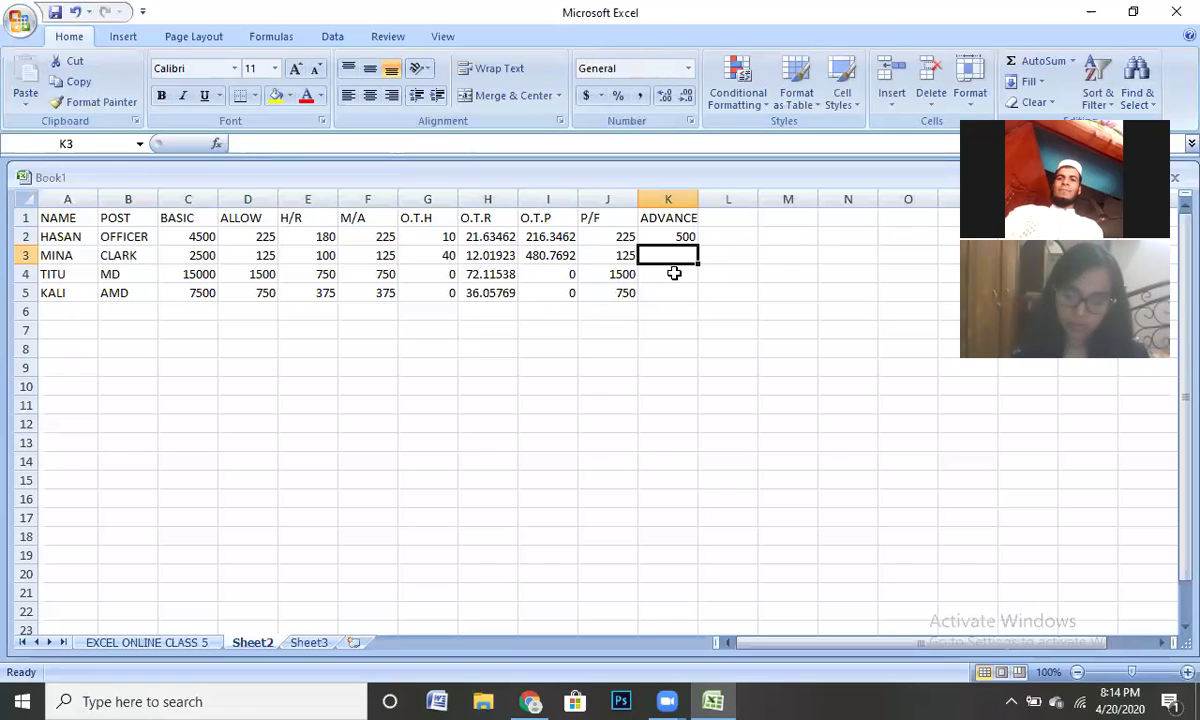
text(300)
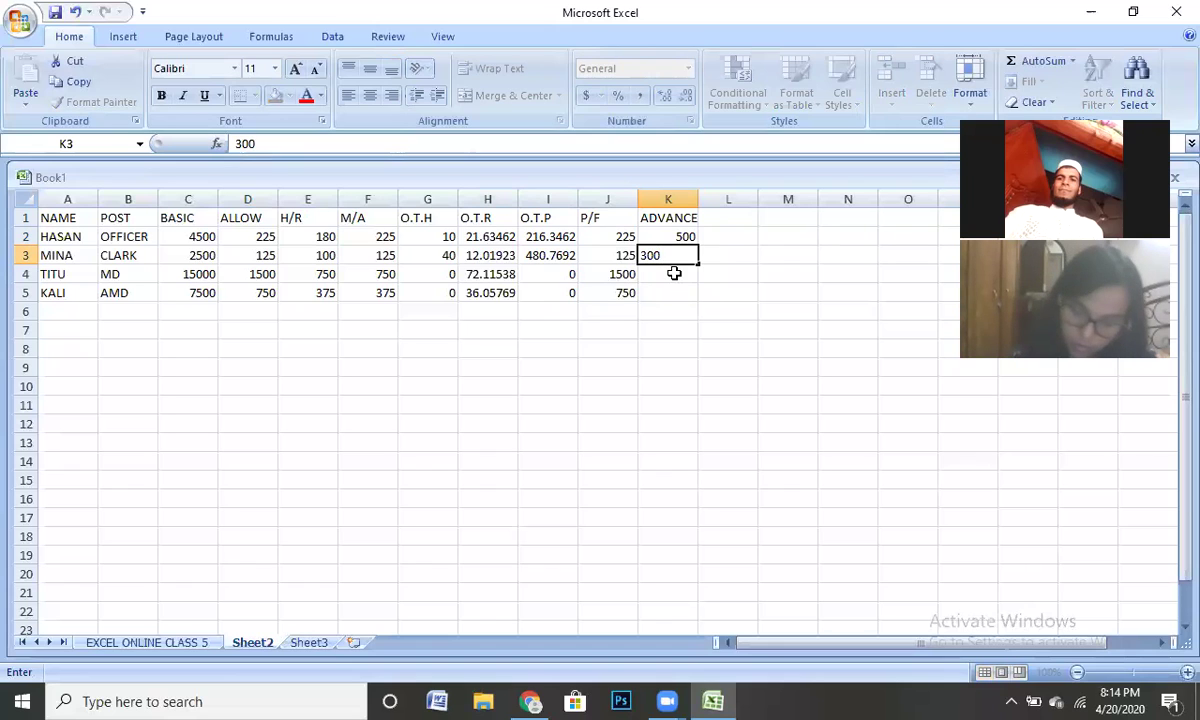
key(Return)
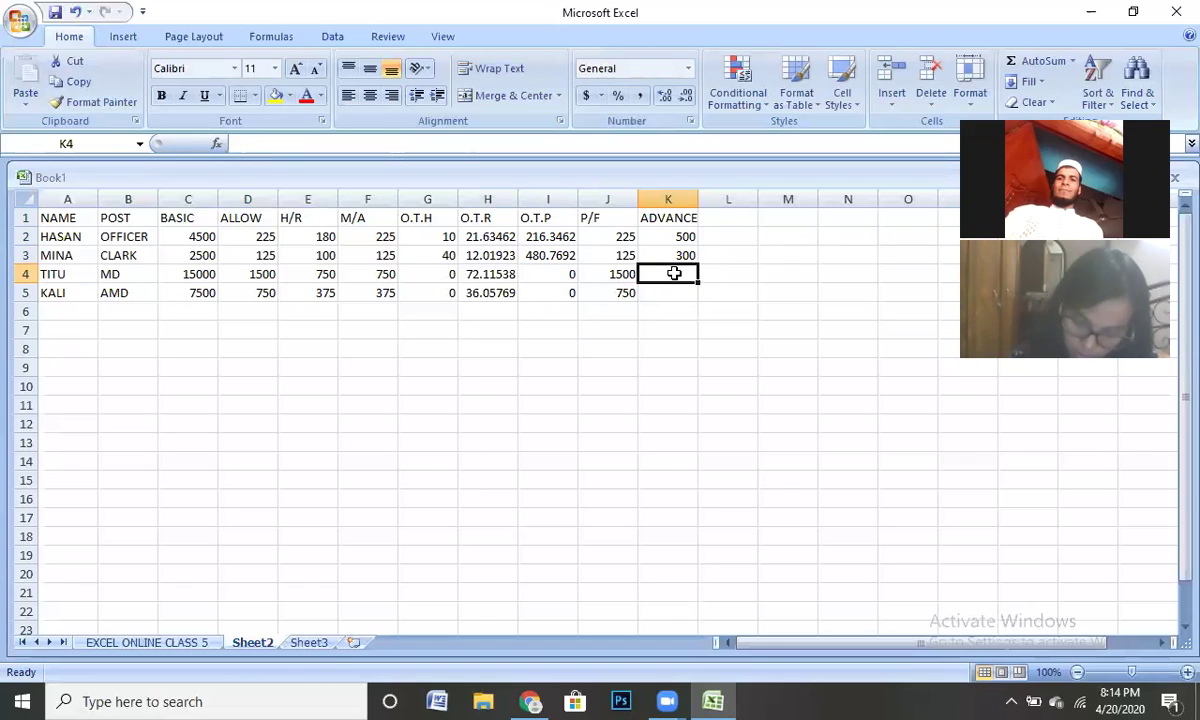
text(0)
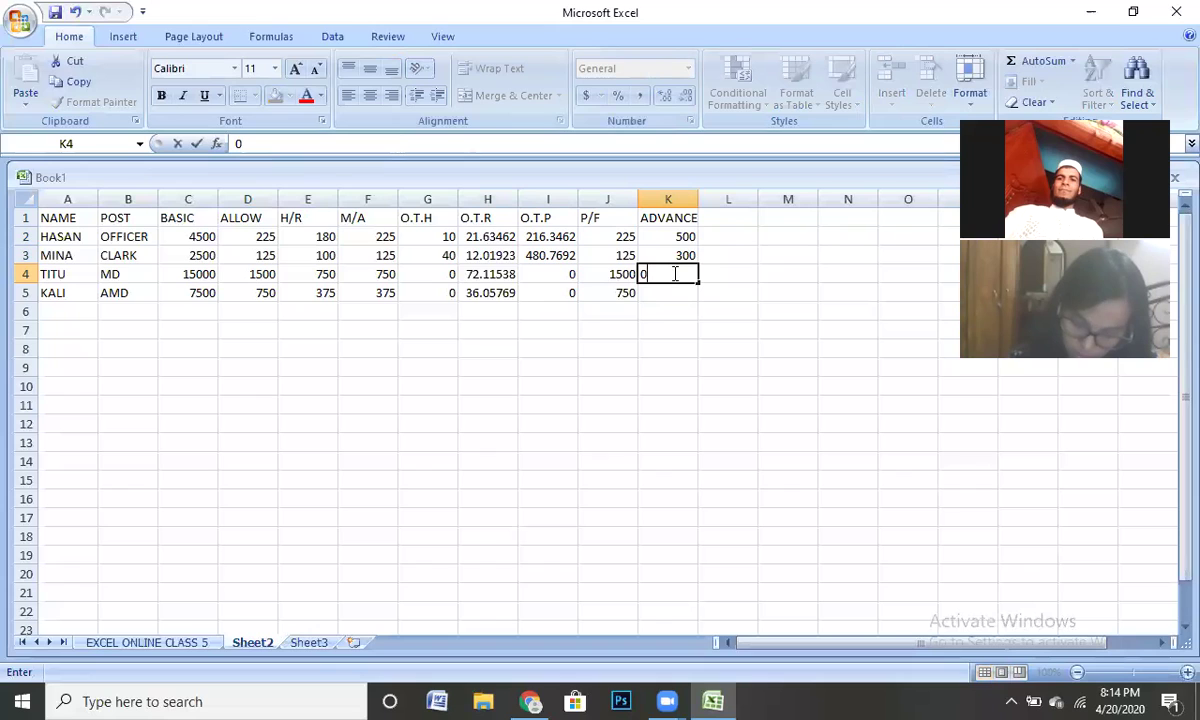
key(Return)
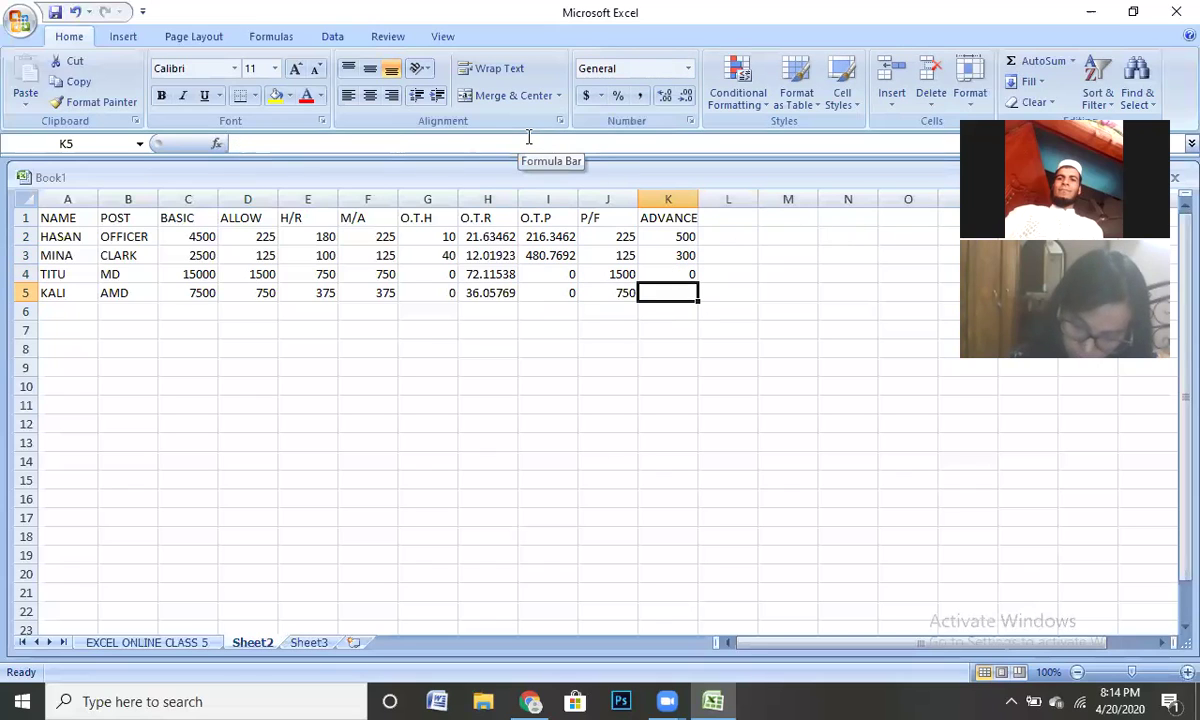
text(450)
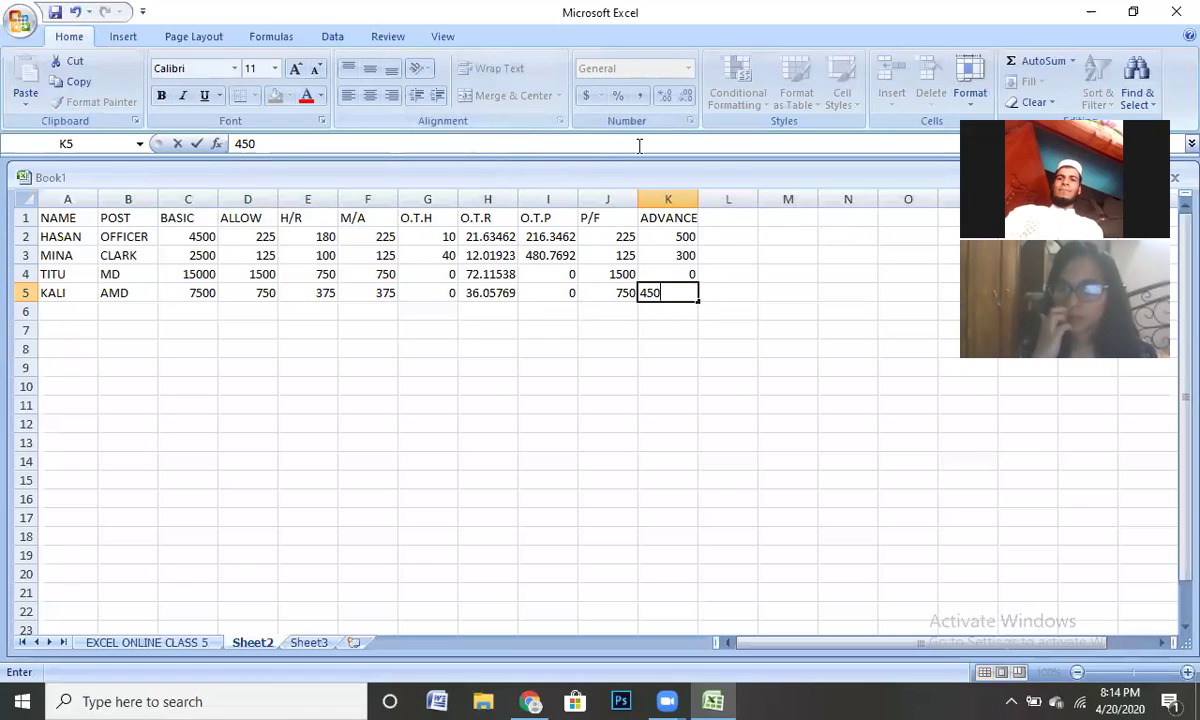
- Enter the column heading G.PAY in L1
click(728, 216)
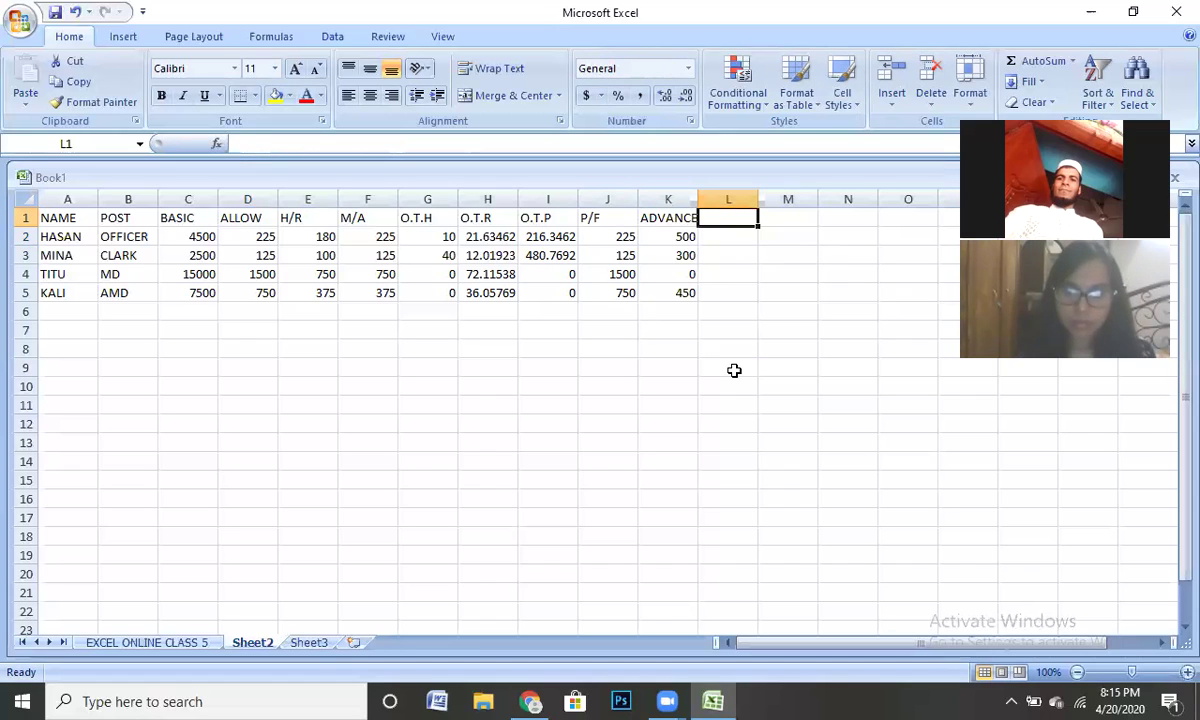
text(G.)
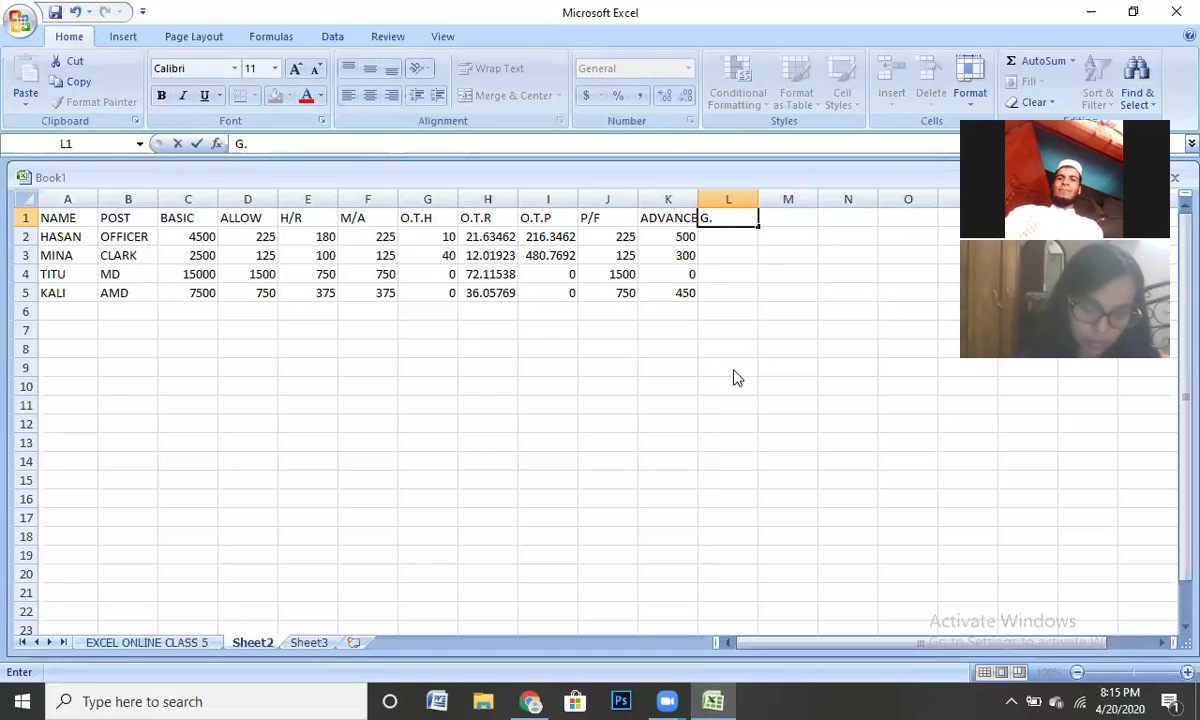
text(PAY)
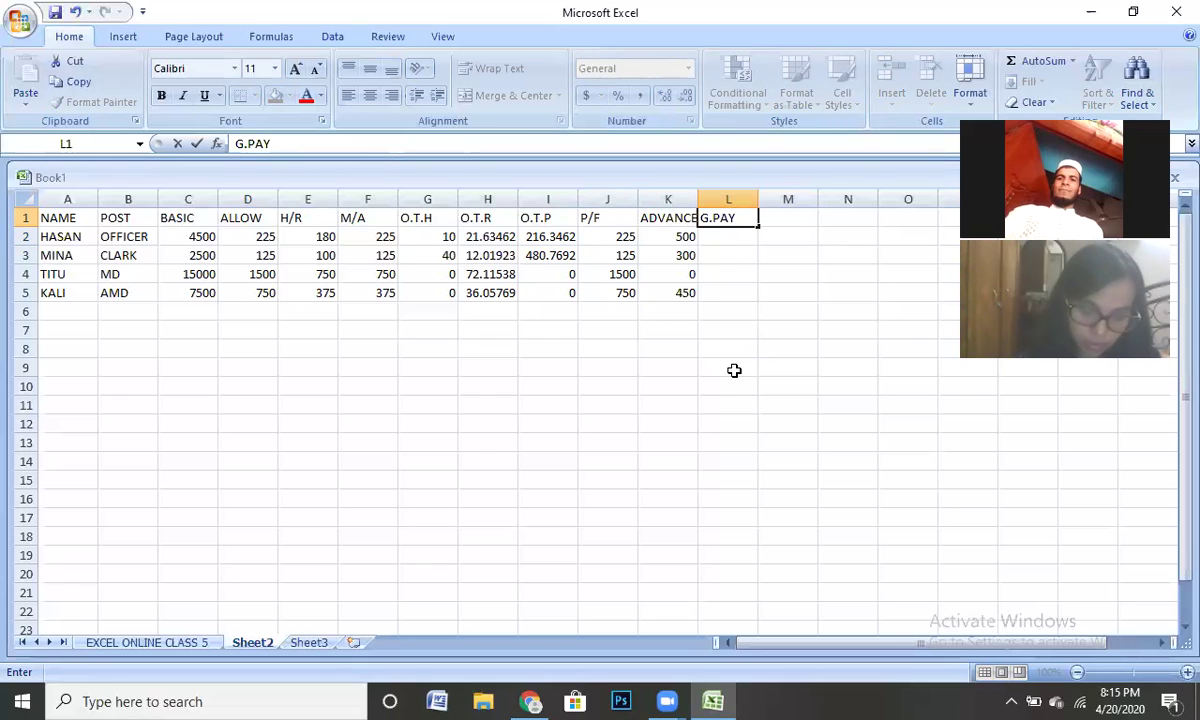
- Enter the gross pay formula =C2+D2+E2+F2+I2 in L2 and copy it down to L5
click(728, 238)
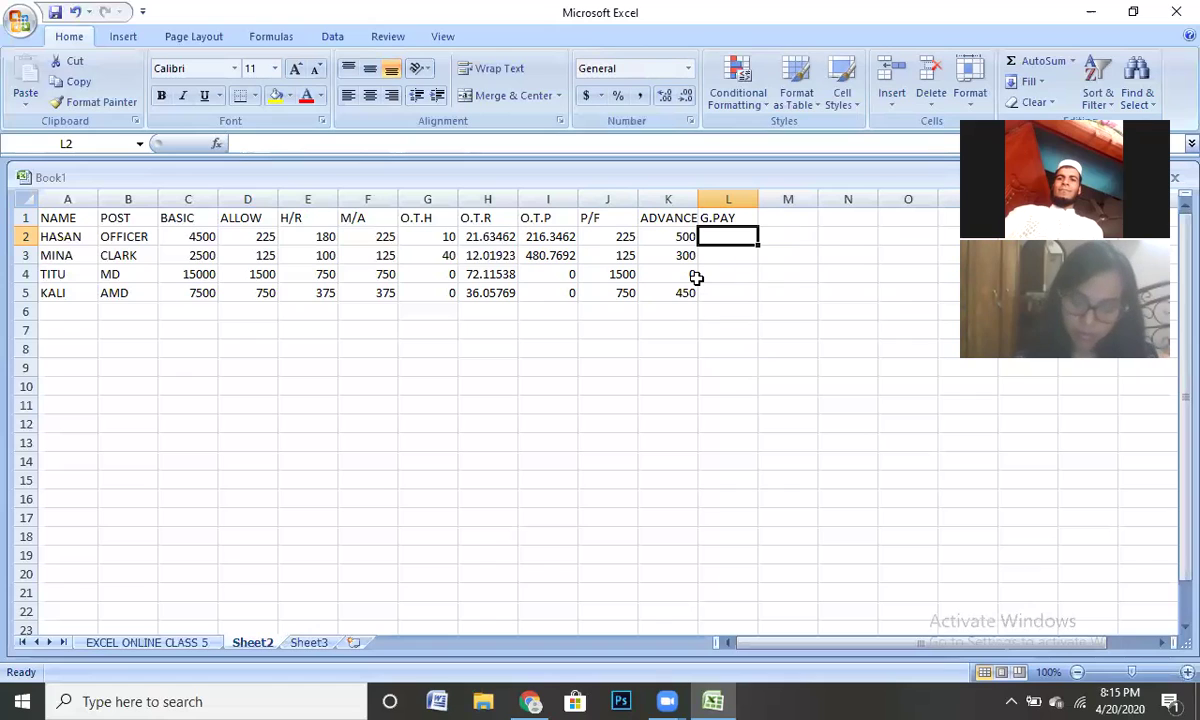
text(=)
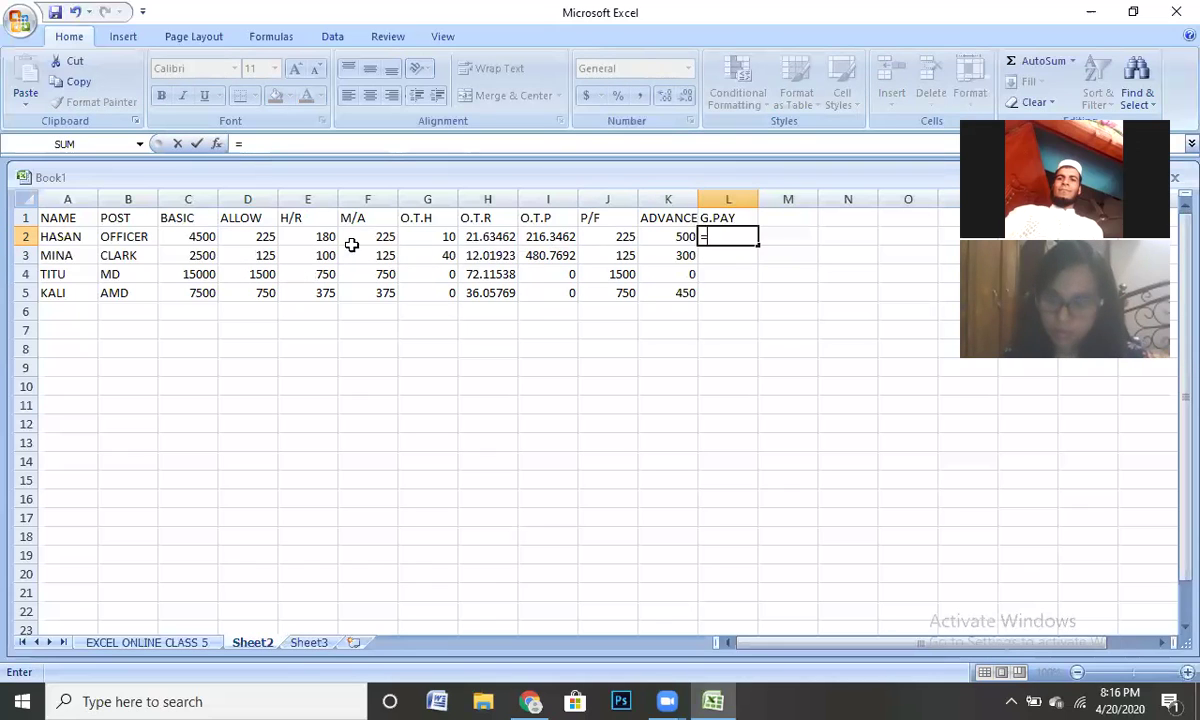
click(195, 240)
text(+)
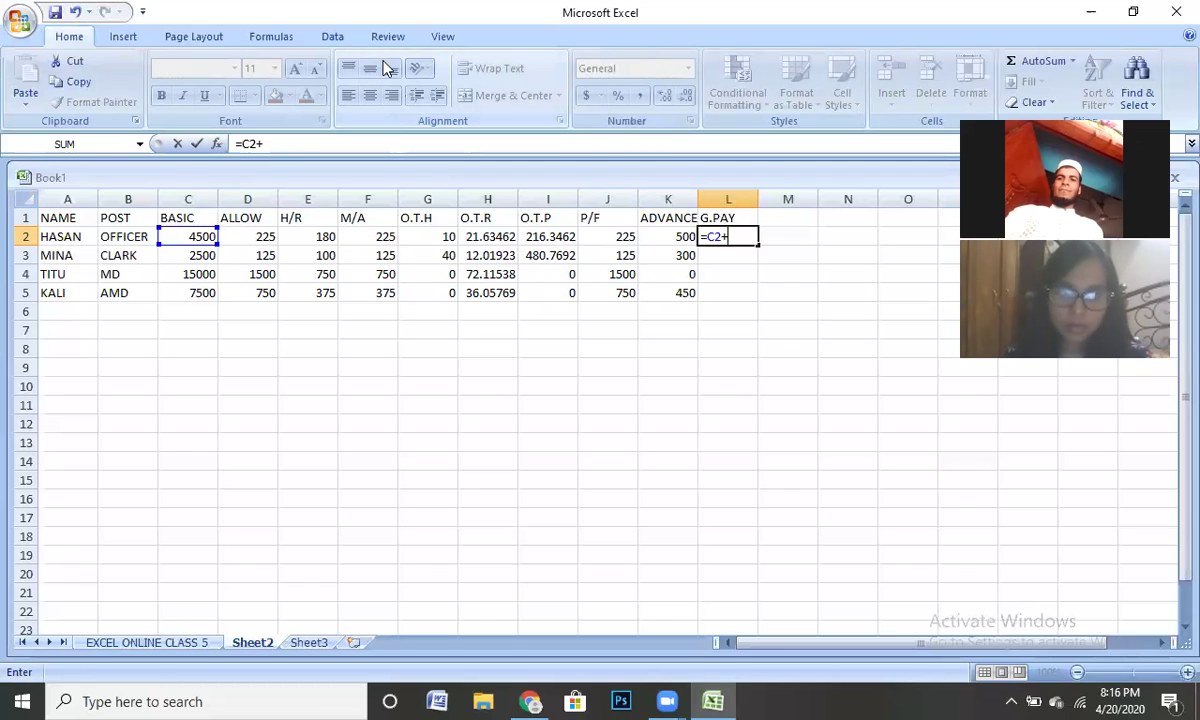
click(262, 238)
text(+)
click(312, 238)
text(+)
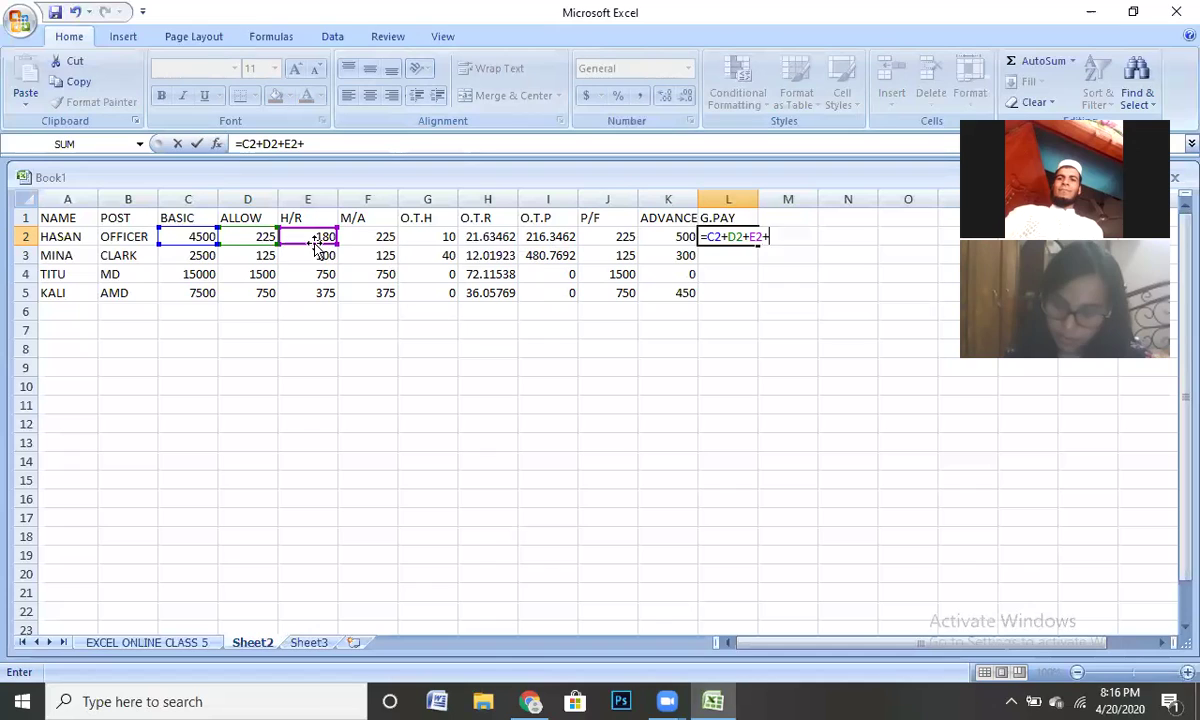
click(375, 237)
text(+)
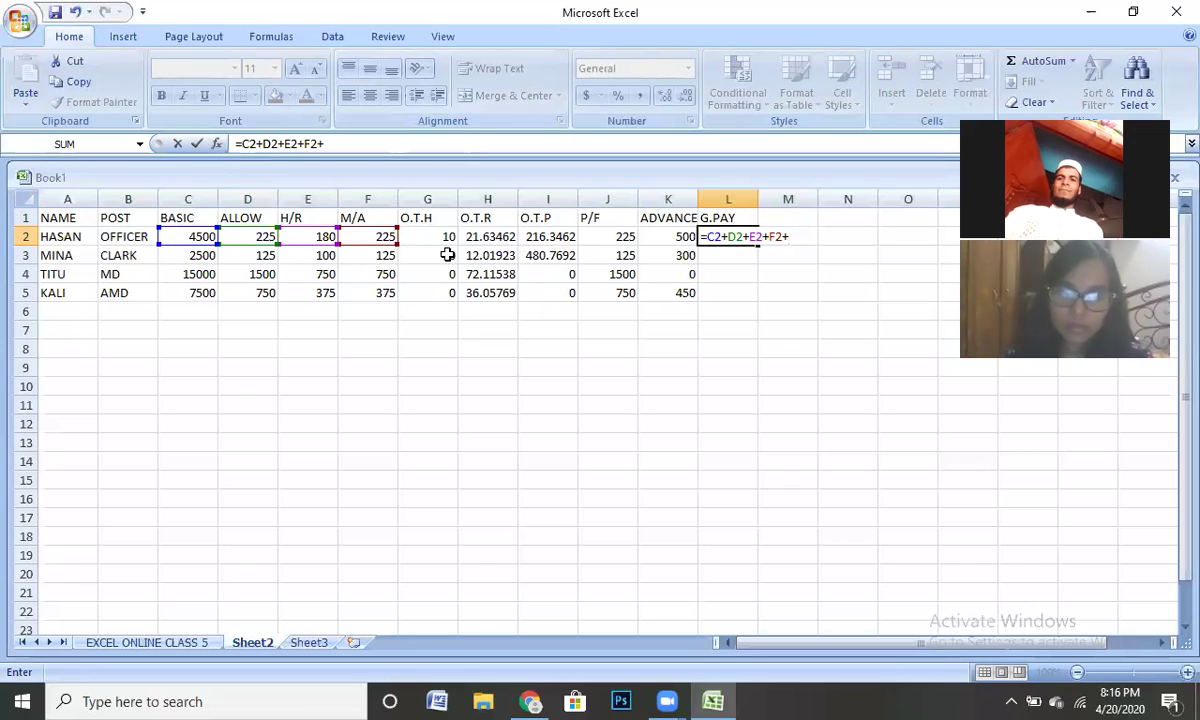
click(547, 240)
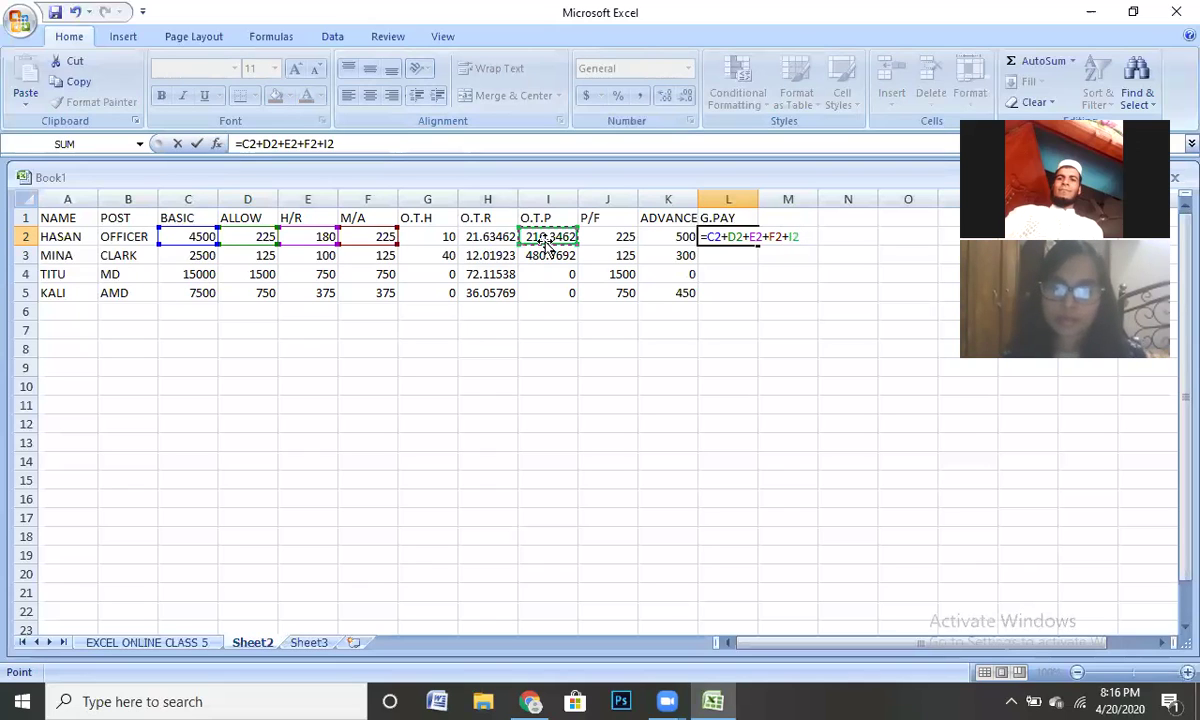
key(Return)
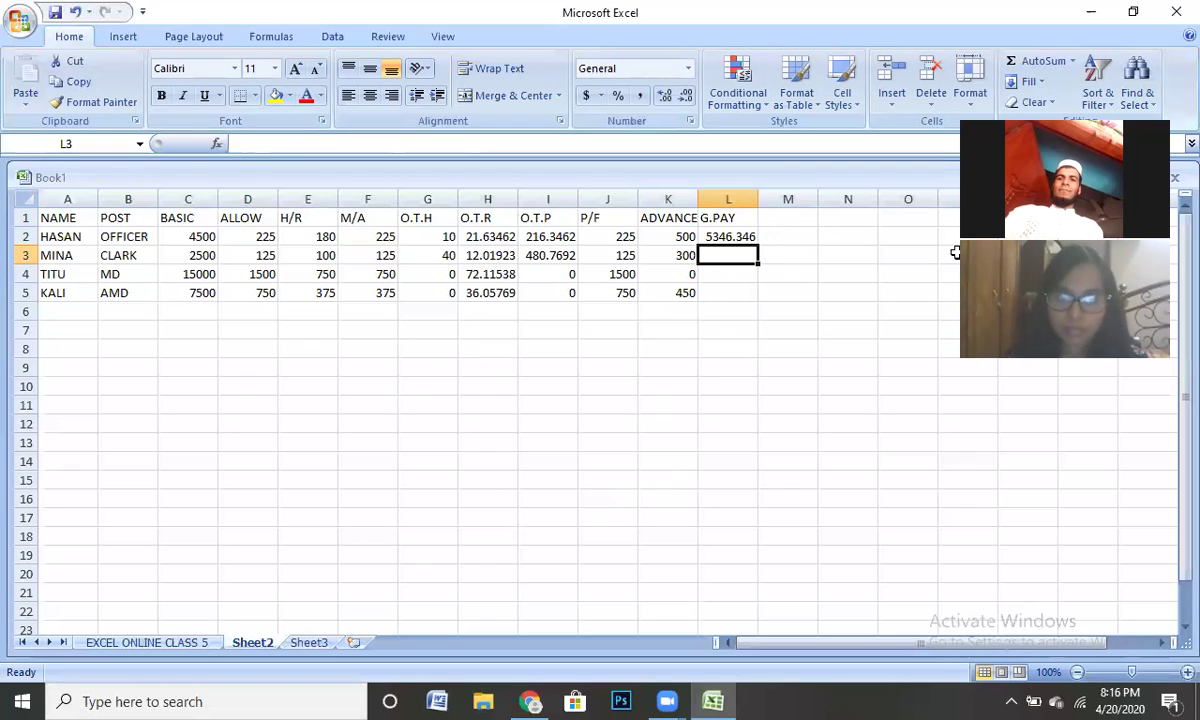
click(737, 235)
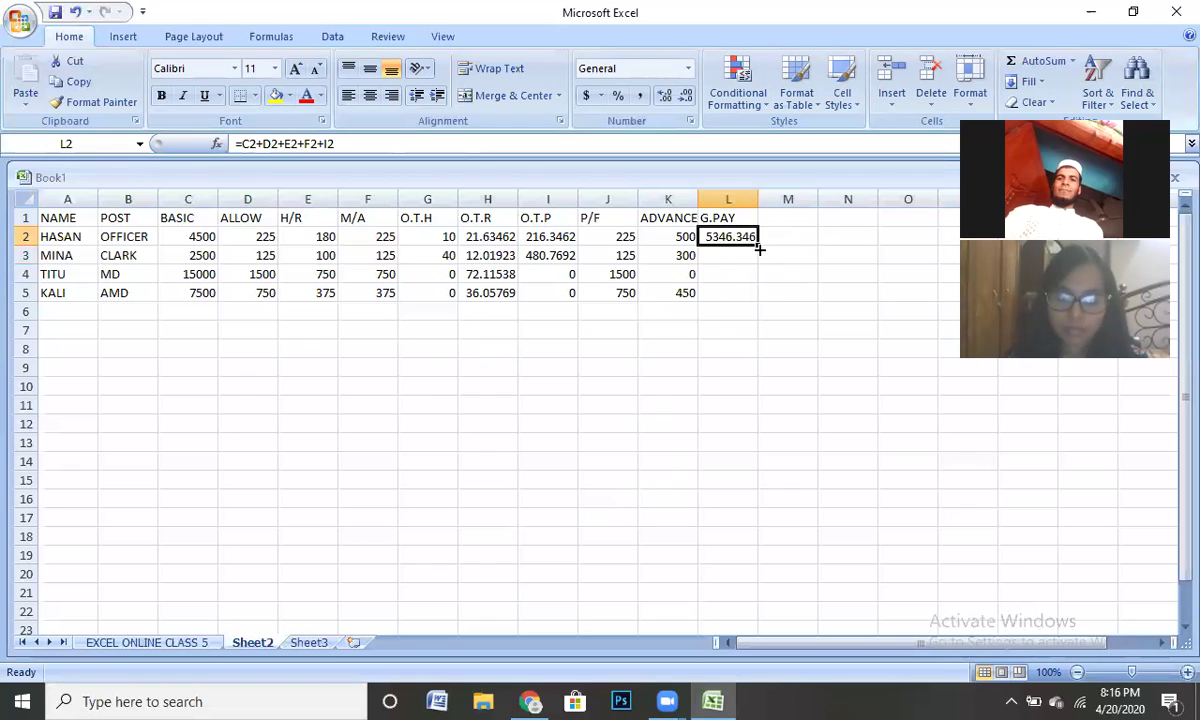
drag(758, 244, 758, 306)
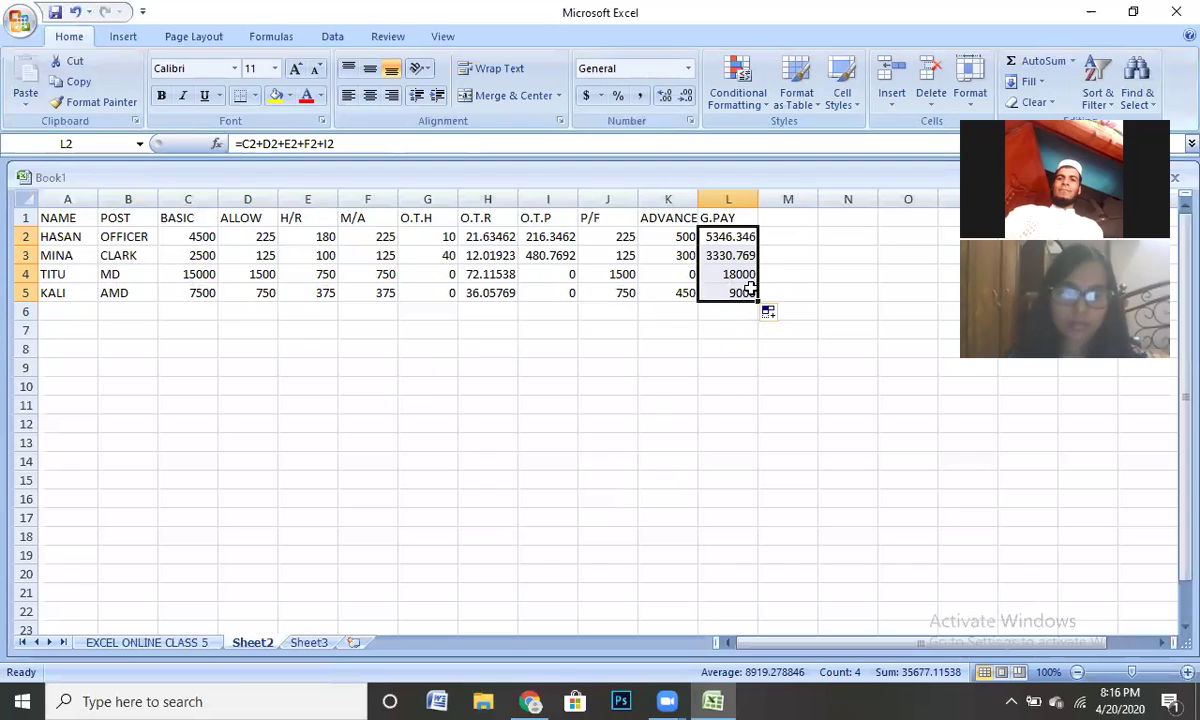
- Enter the column heading N.DEDUCT in M1
click(783, 218)
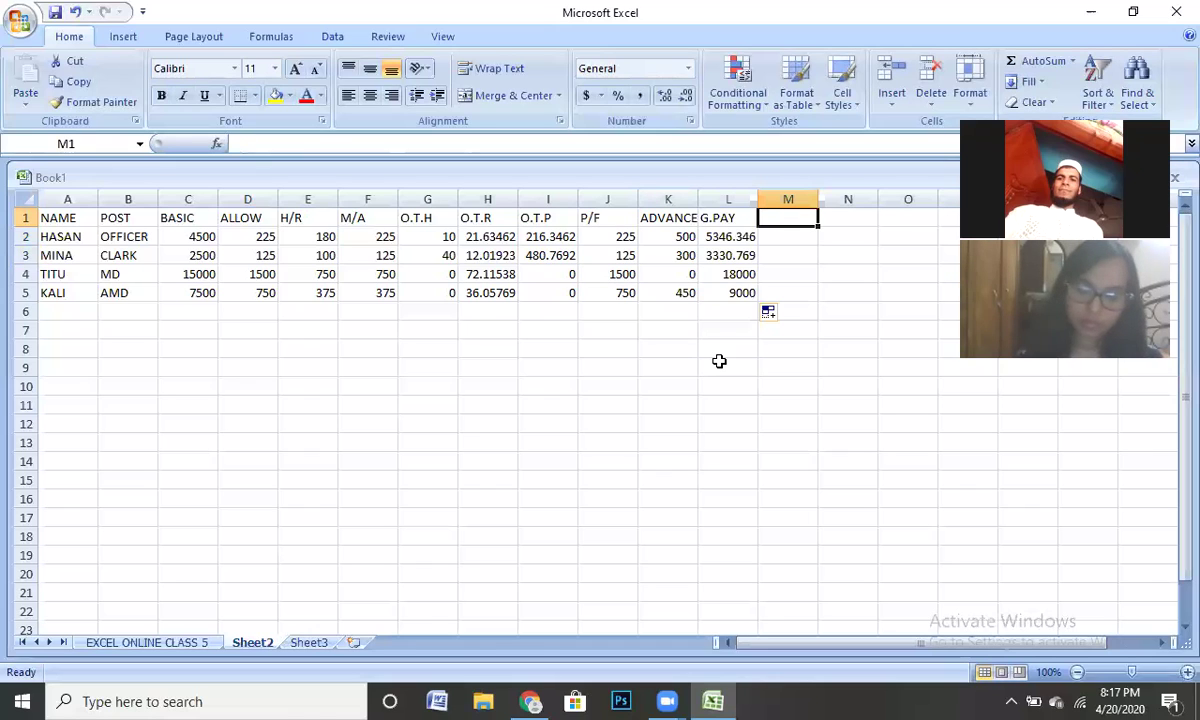
text(N.)
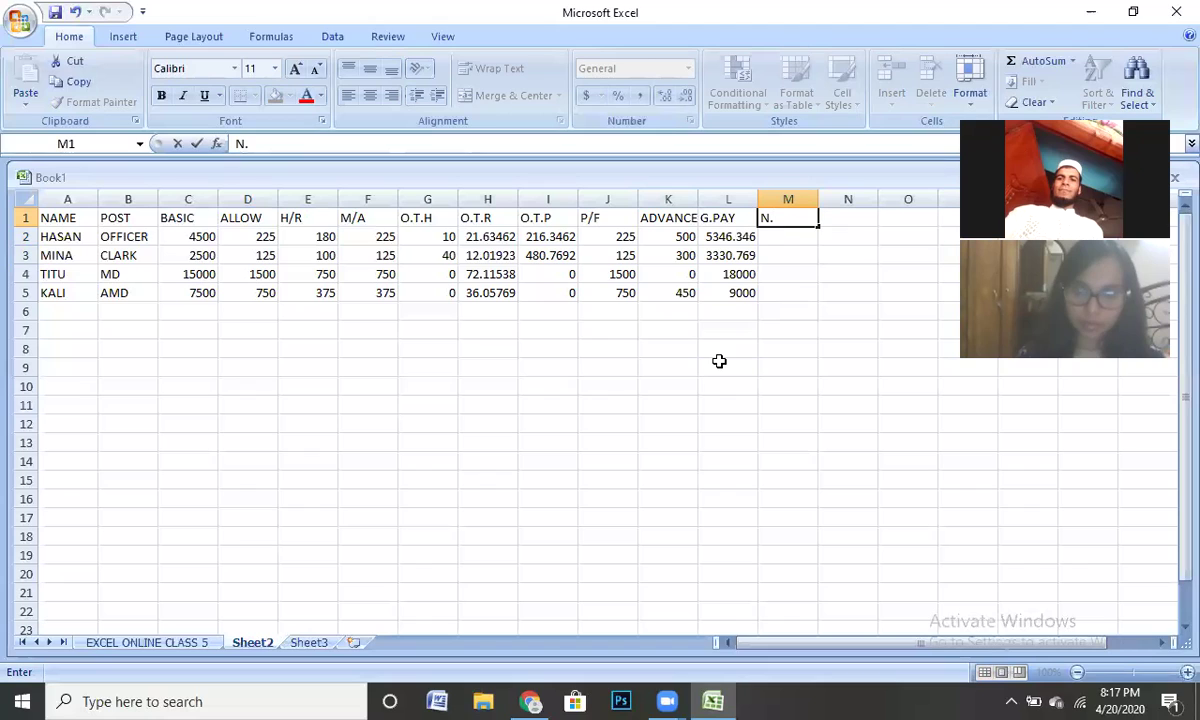
text(DE)
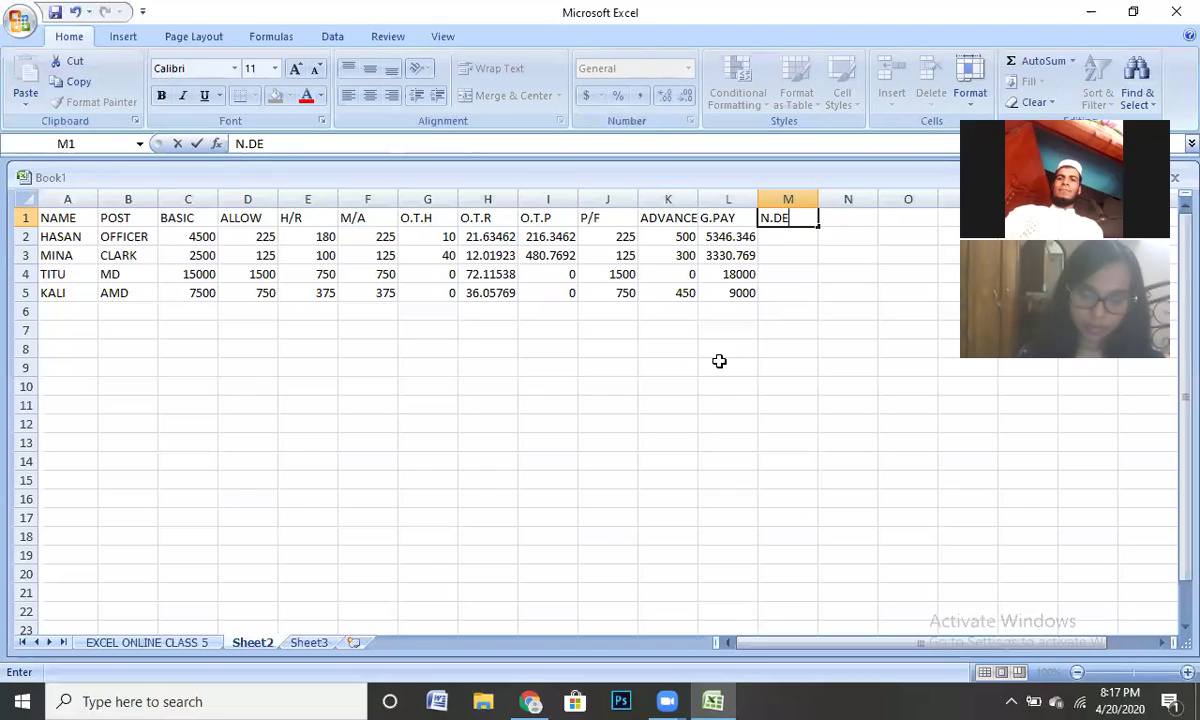
text(DU)
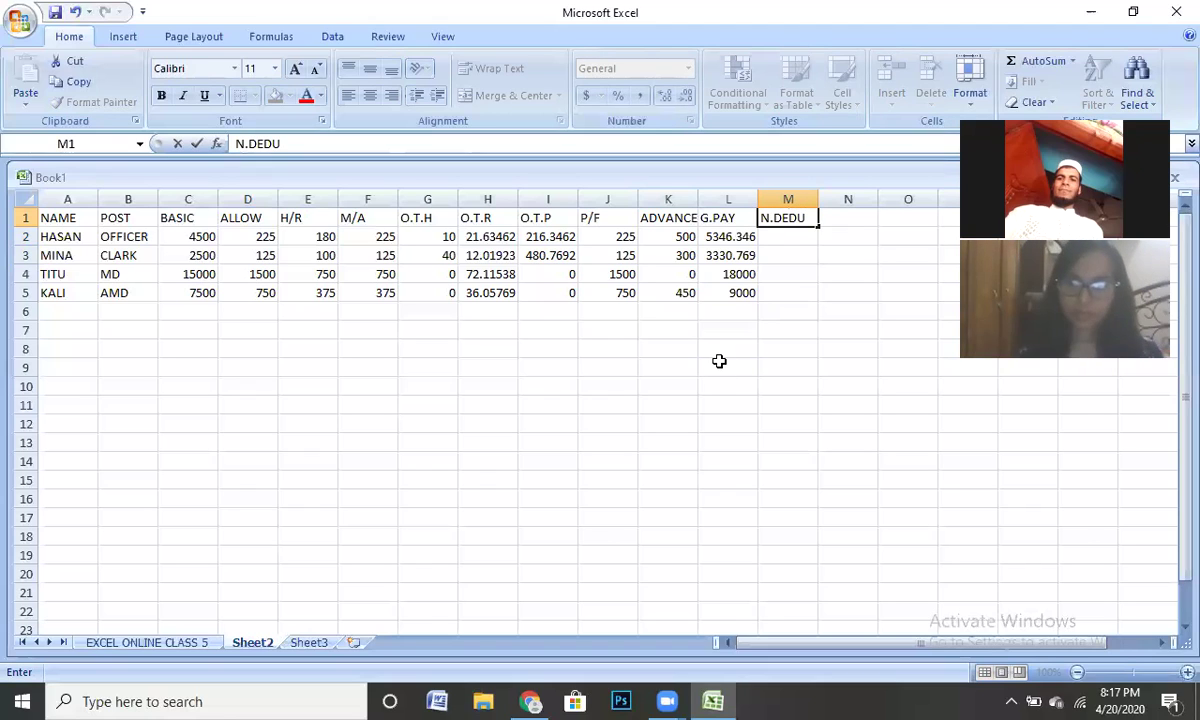
text(CT)
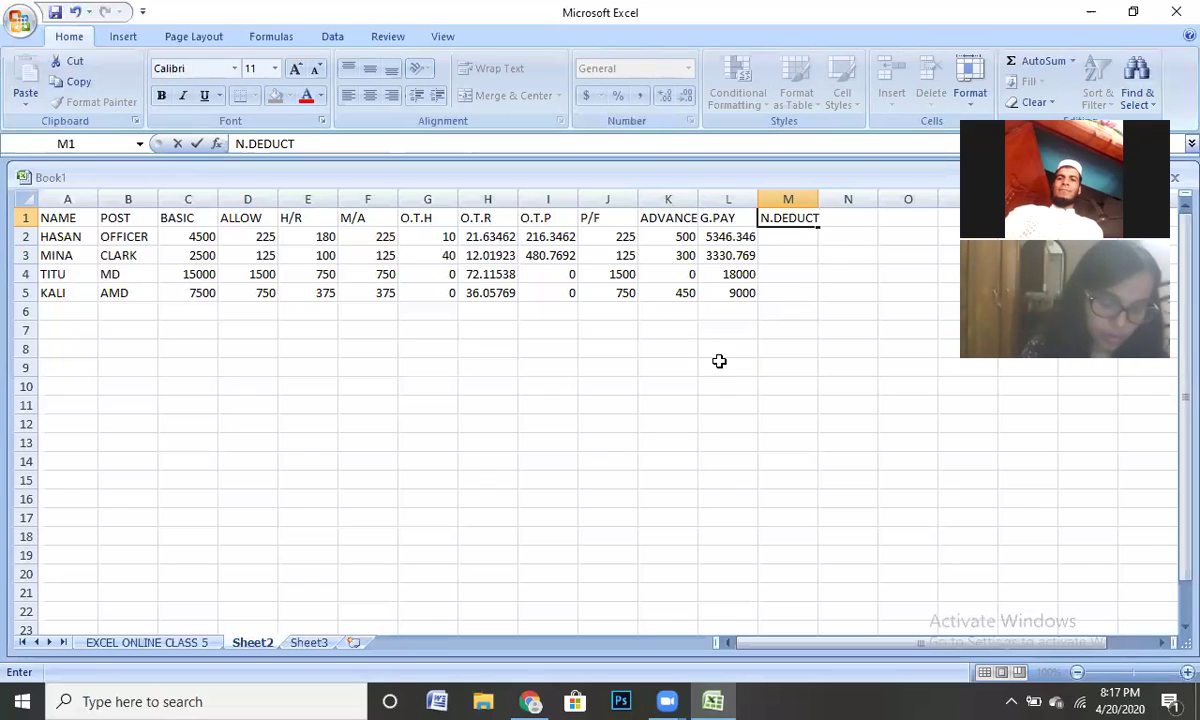
- Enter the deduction formula =J2+K2 in M2 and copy it down to M5
click(785, 237)
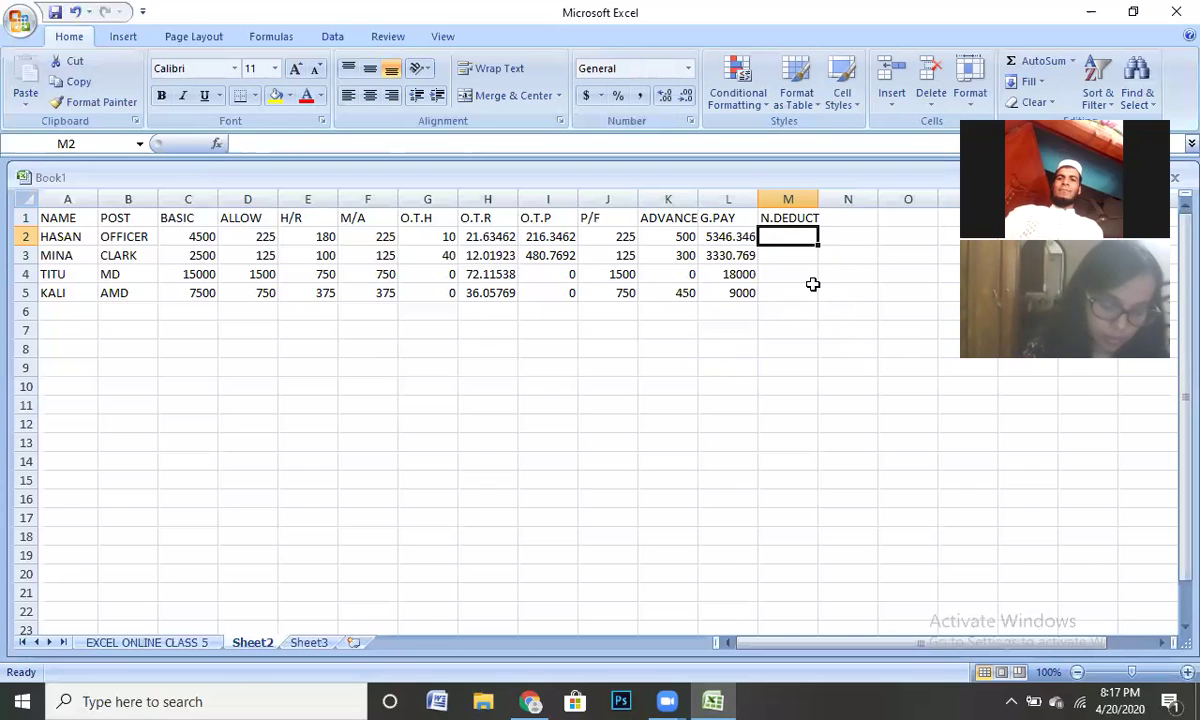
text(=)
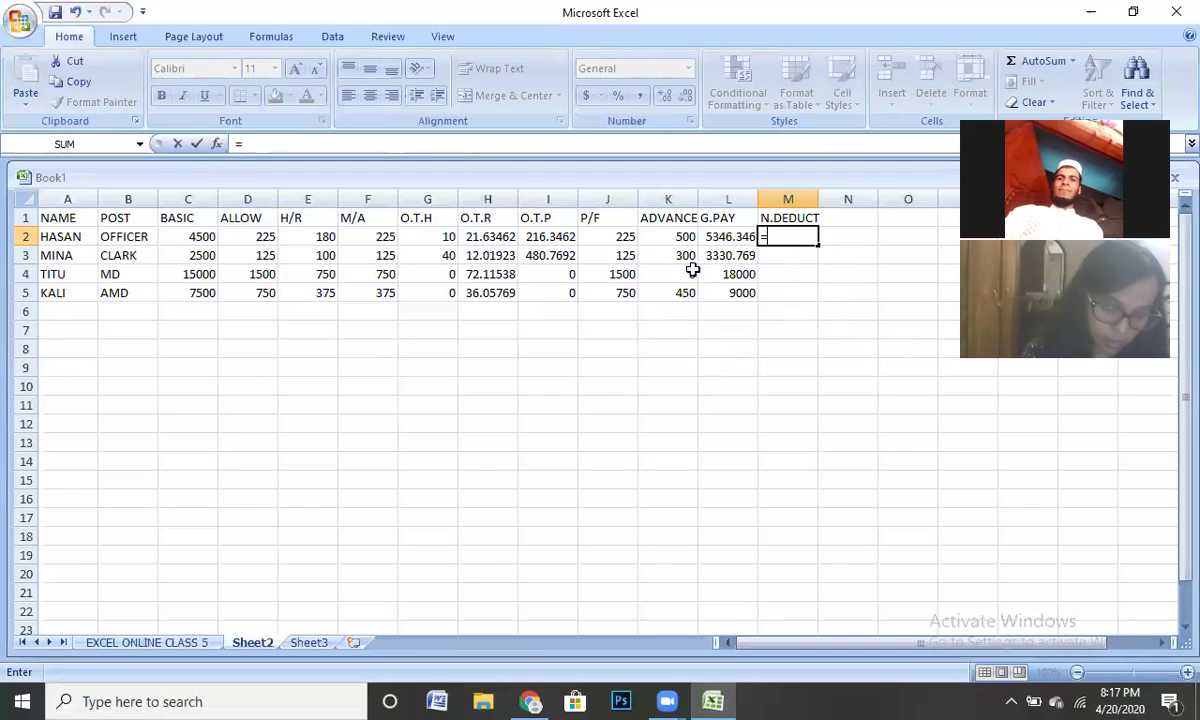
click(618, 240)
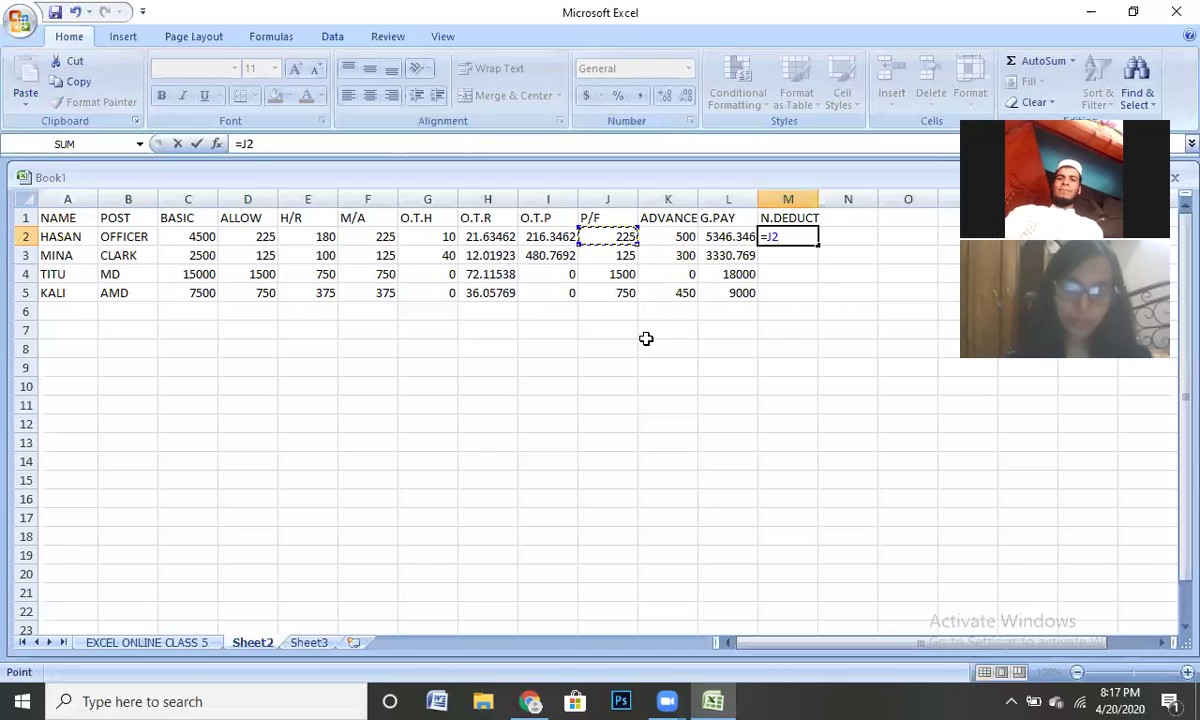
text(+)
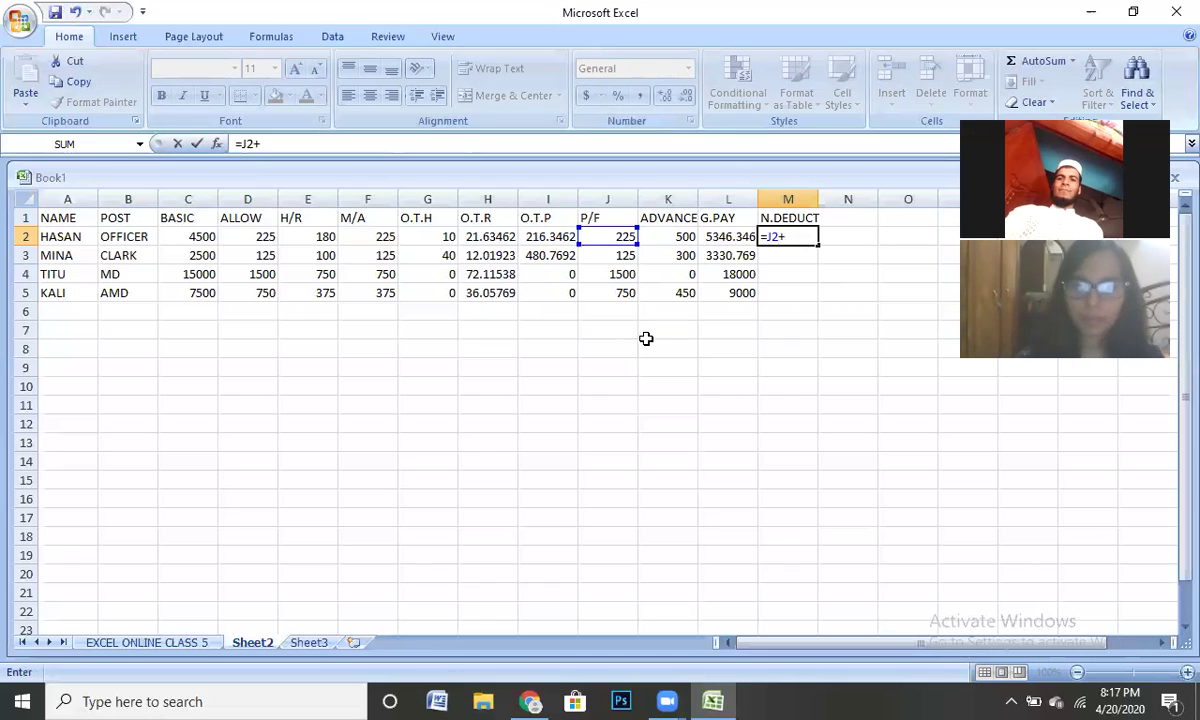
click(686, 242)
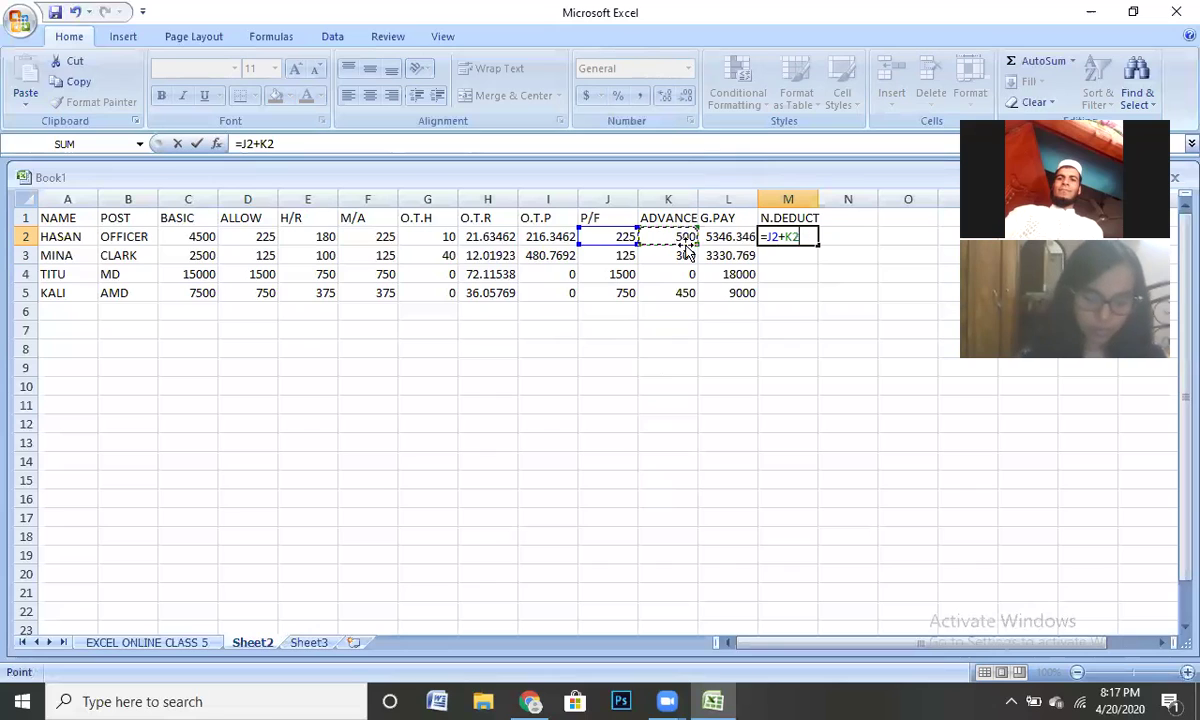
key(Return)
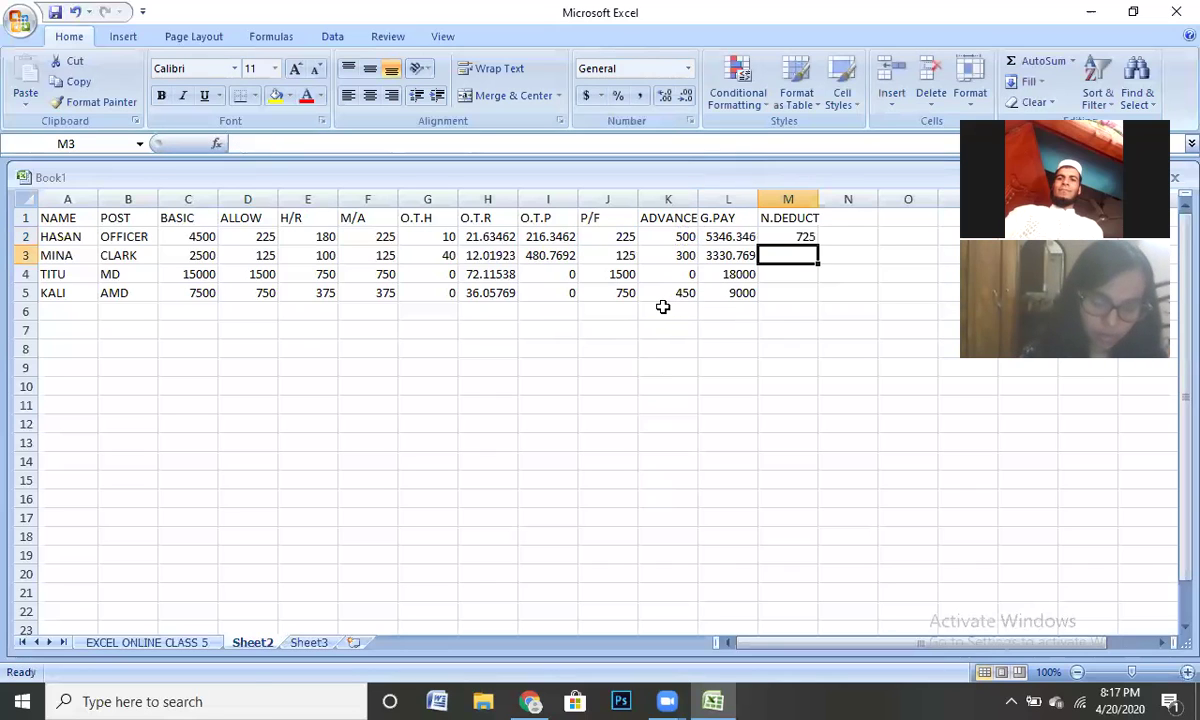
click(795, 238)
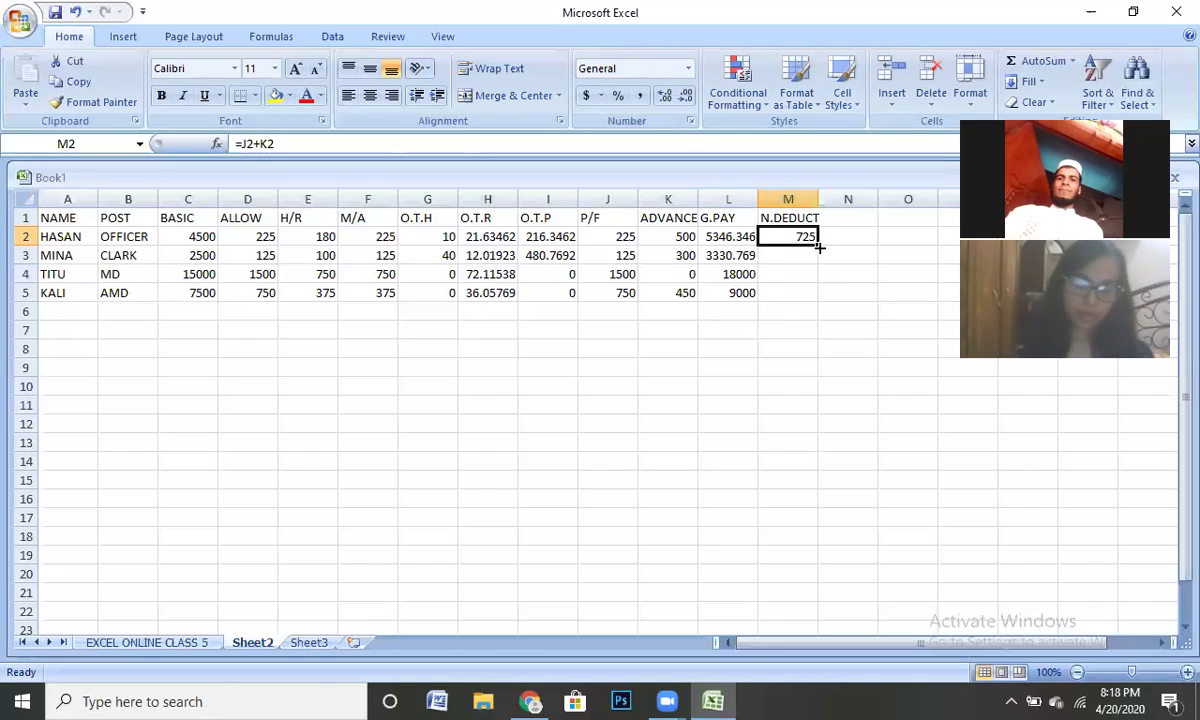
drag(817, 243, 818, 302)
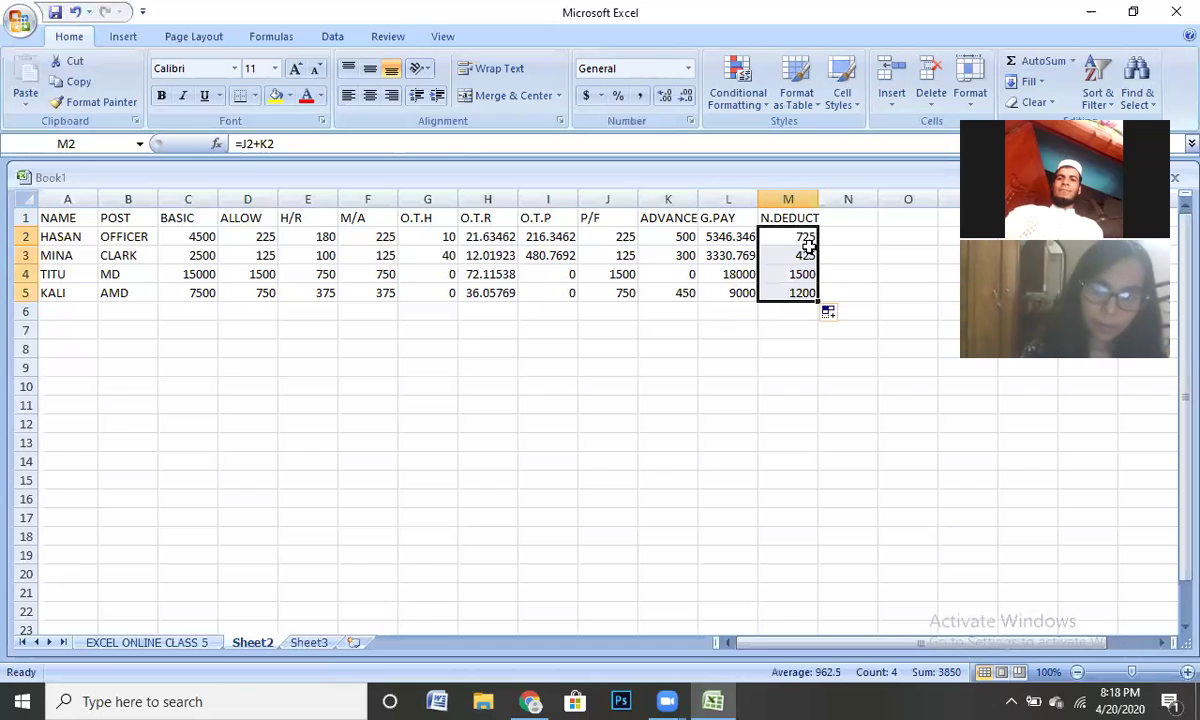
- Enter the column heading N.PAY in N1
click(845, 219)
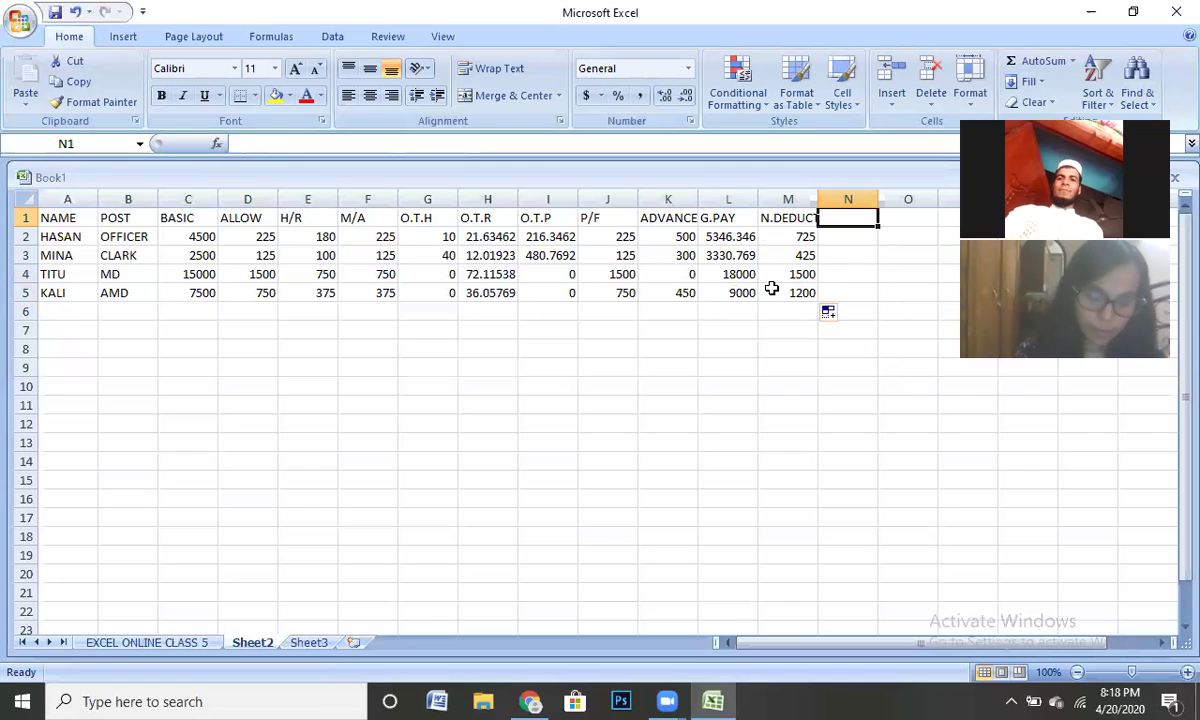
text(N)
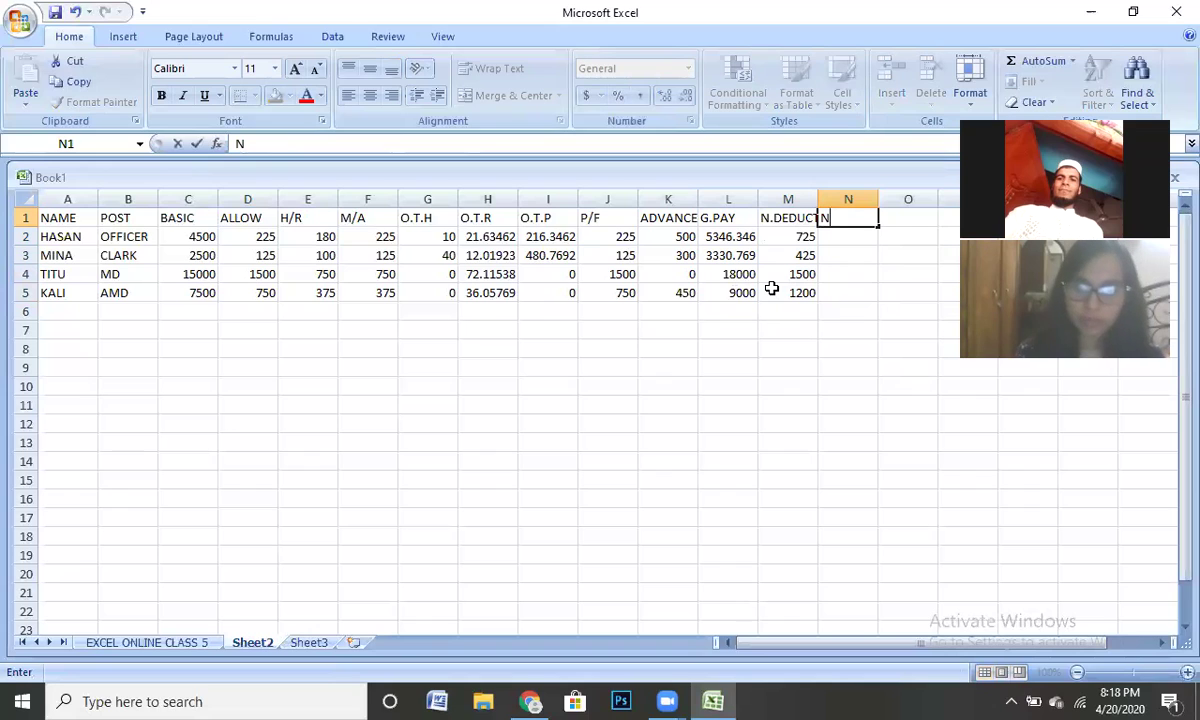
text(.PA)
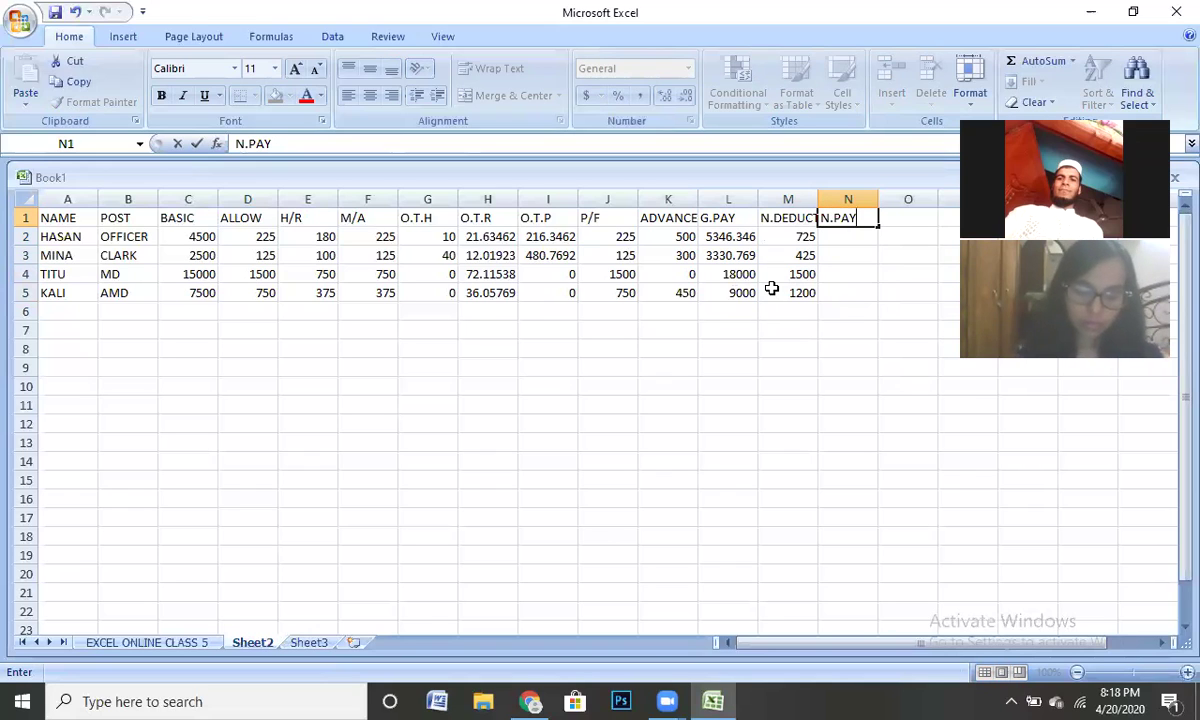
text(Y)
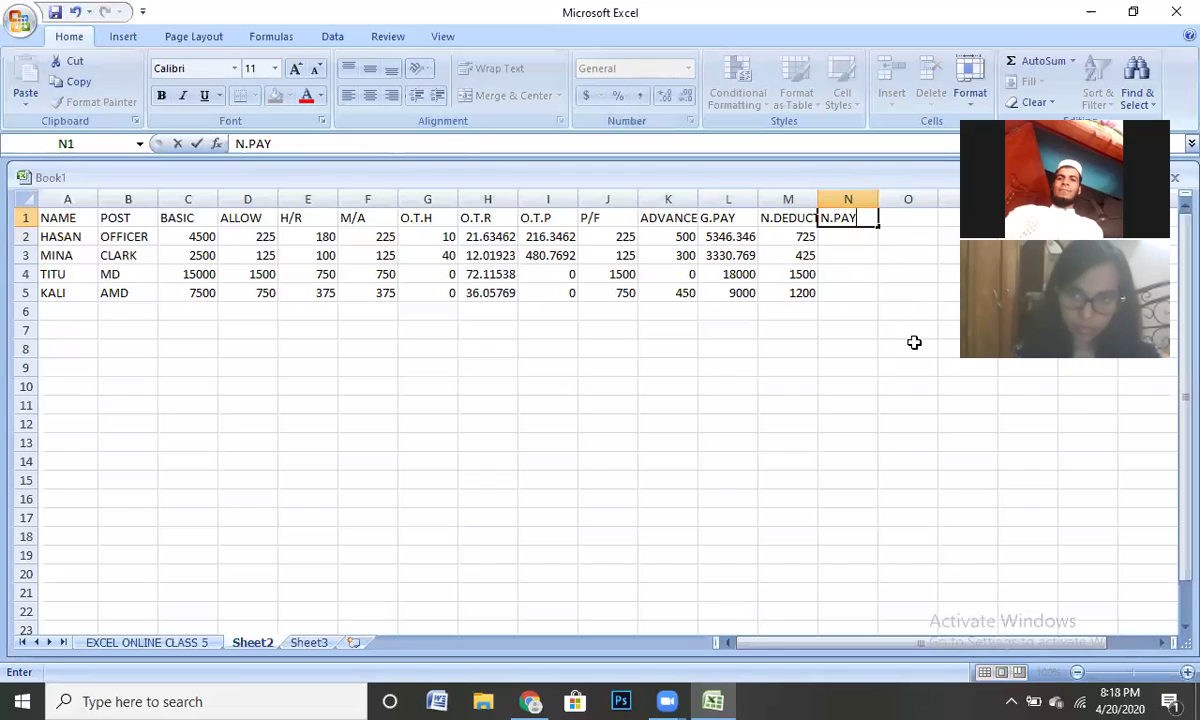
key(Return)
- Enter the net pay formula =L2-M2 in N2 and copy it down to N5
text(=)
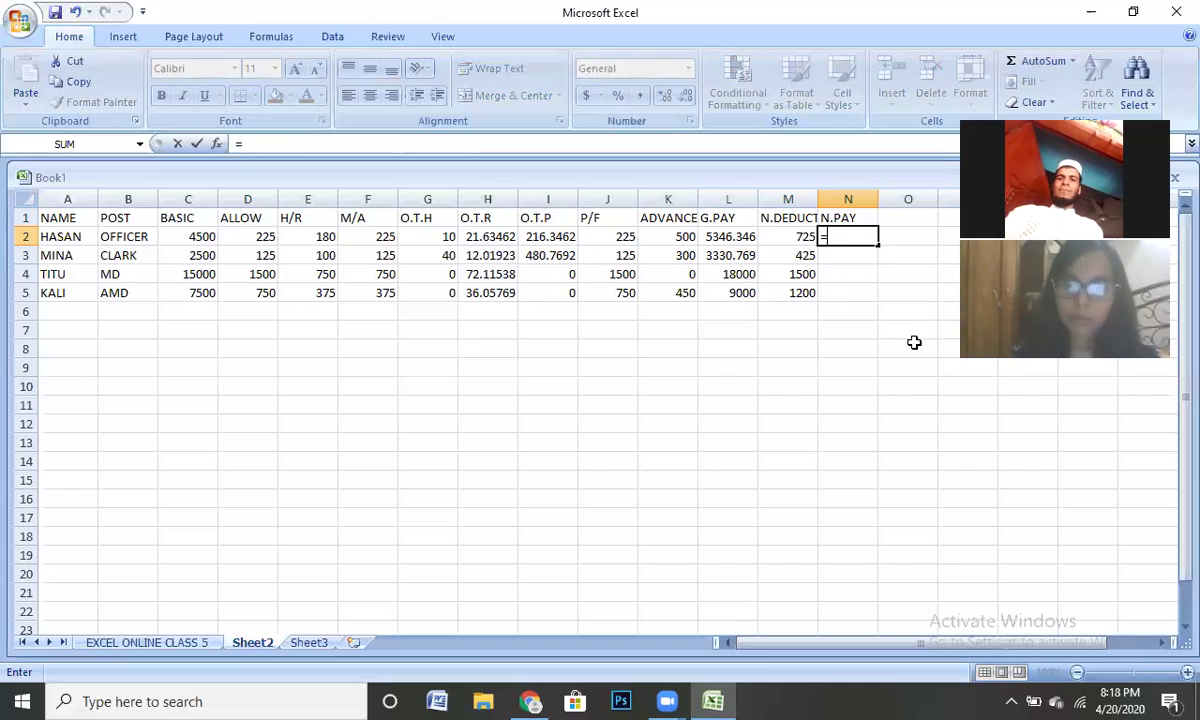
click(734, 236)
text(-)
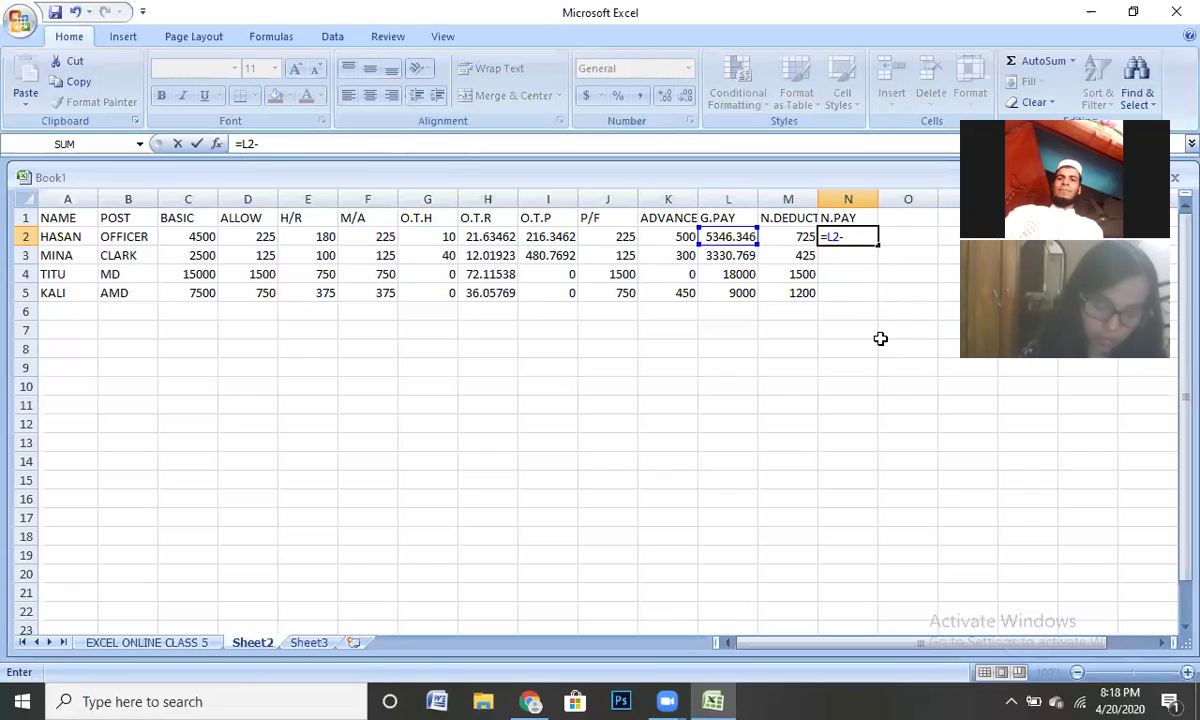
click(793, 237)
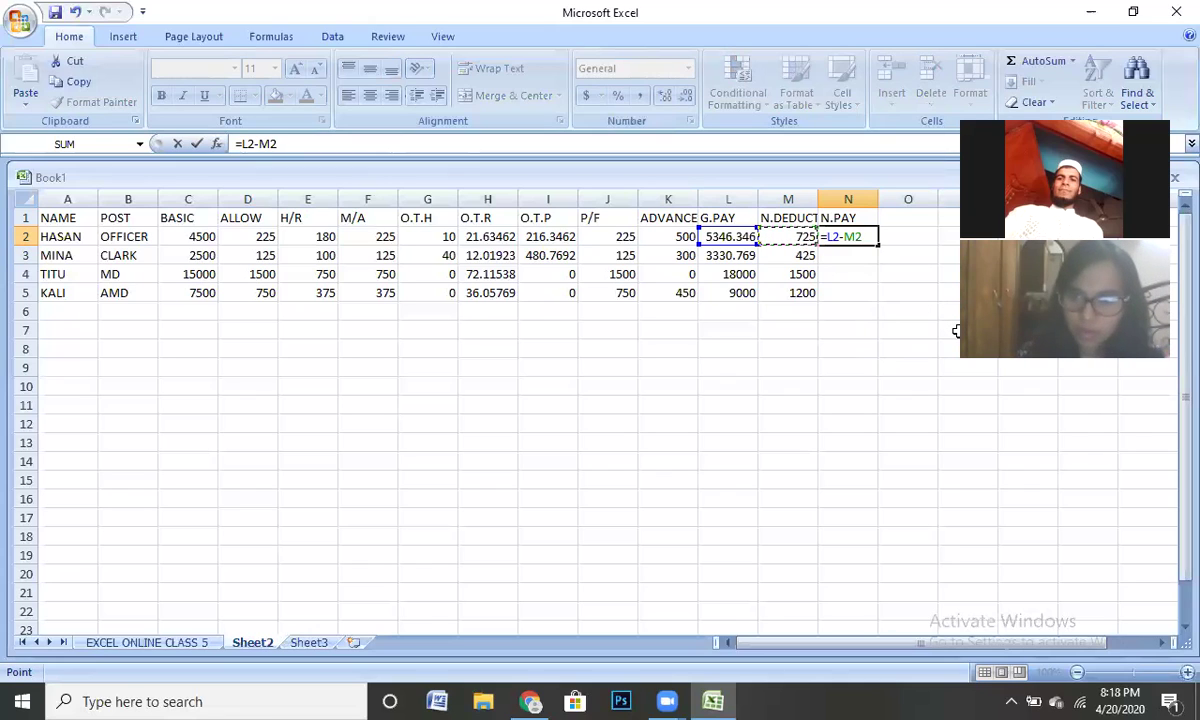
key(Return)
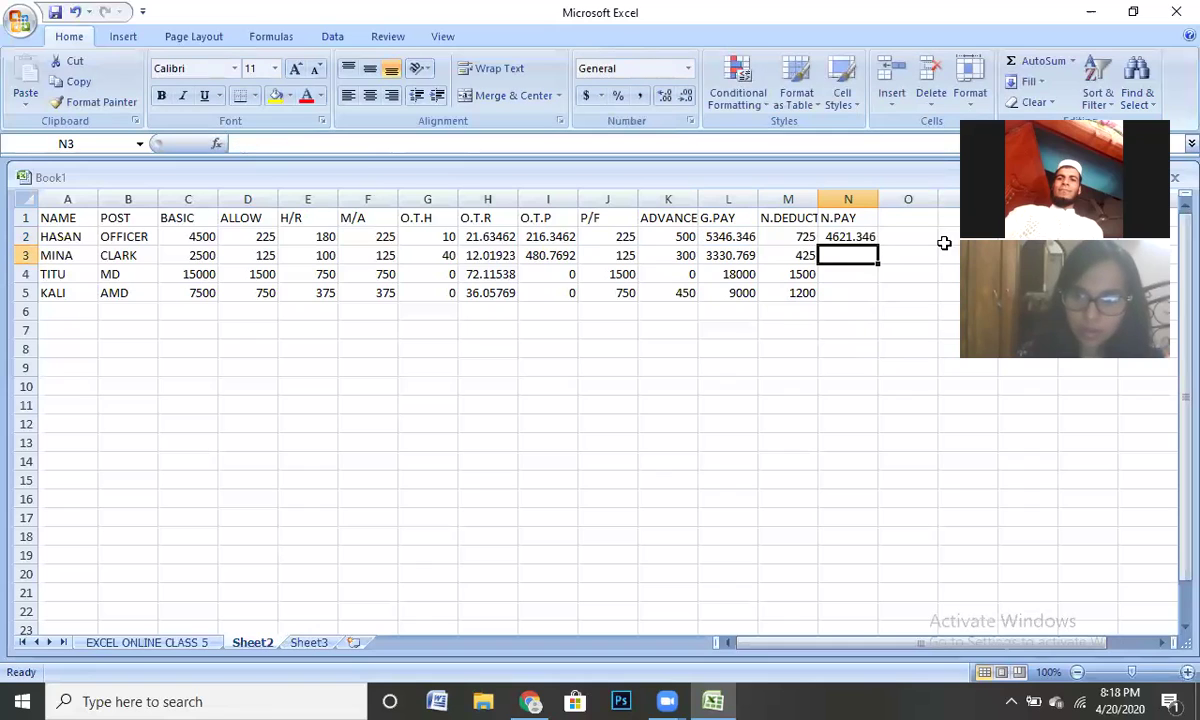
click(845, 237)
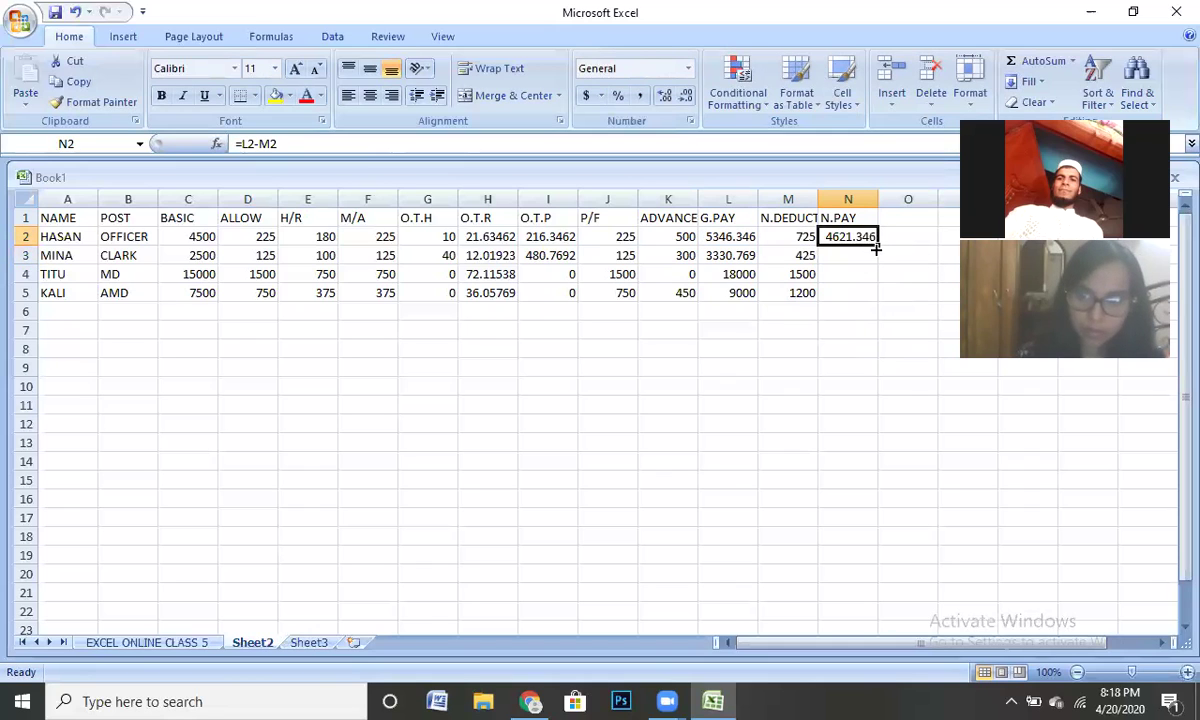
drag(878, 244, 878, 304)
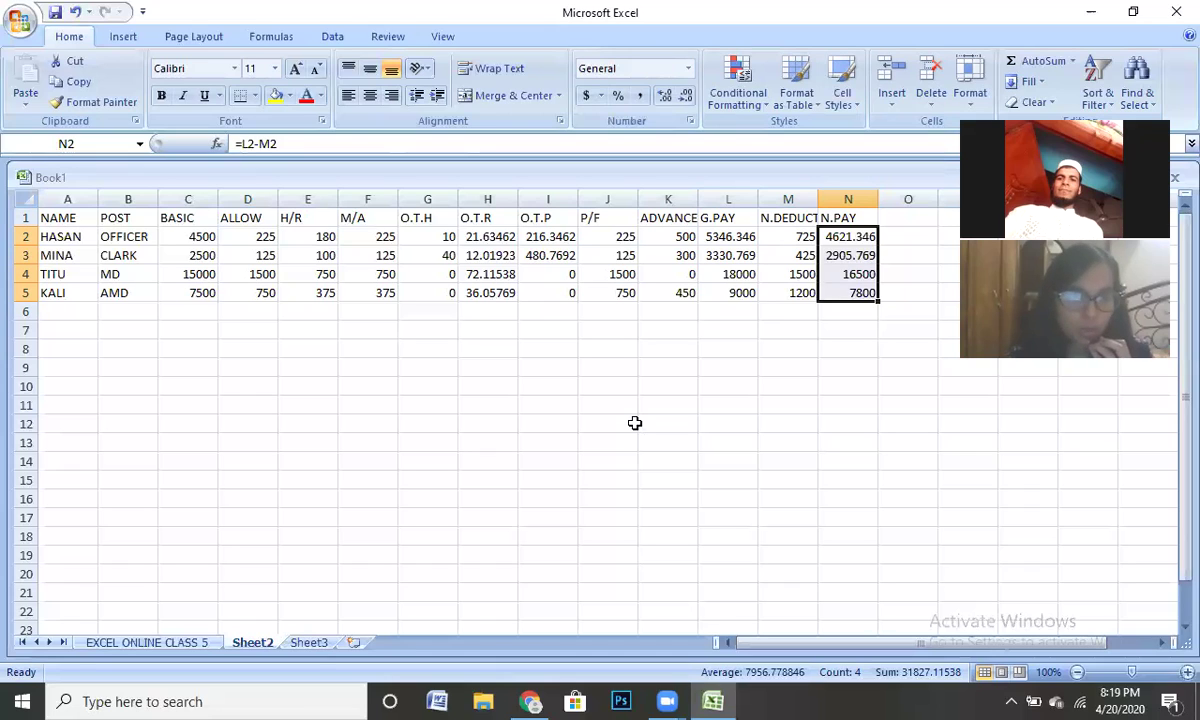
- Select the salary table A1:N5 and start saving the workbook in the Documents folder with the file name STCB 8
click(728, 426)
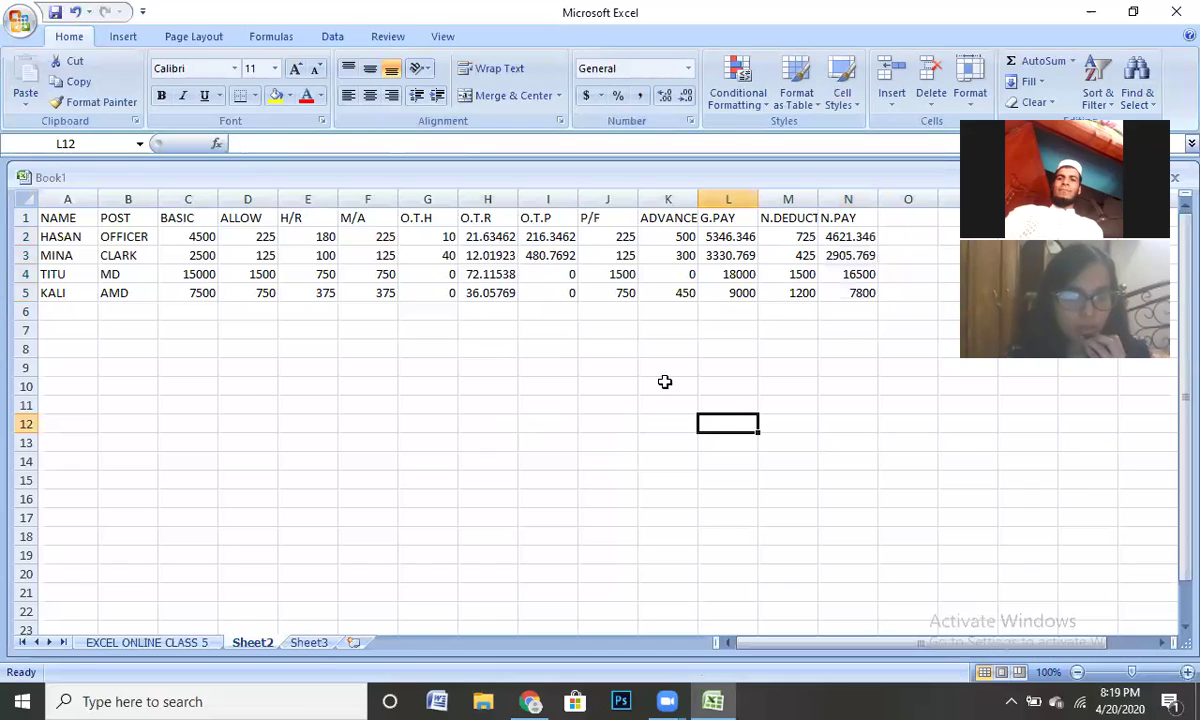
drag(45, 217, 828, 295)
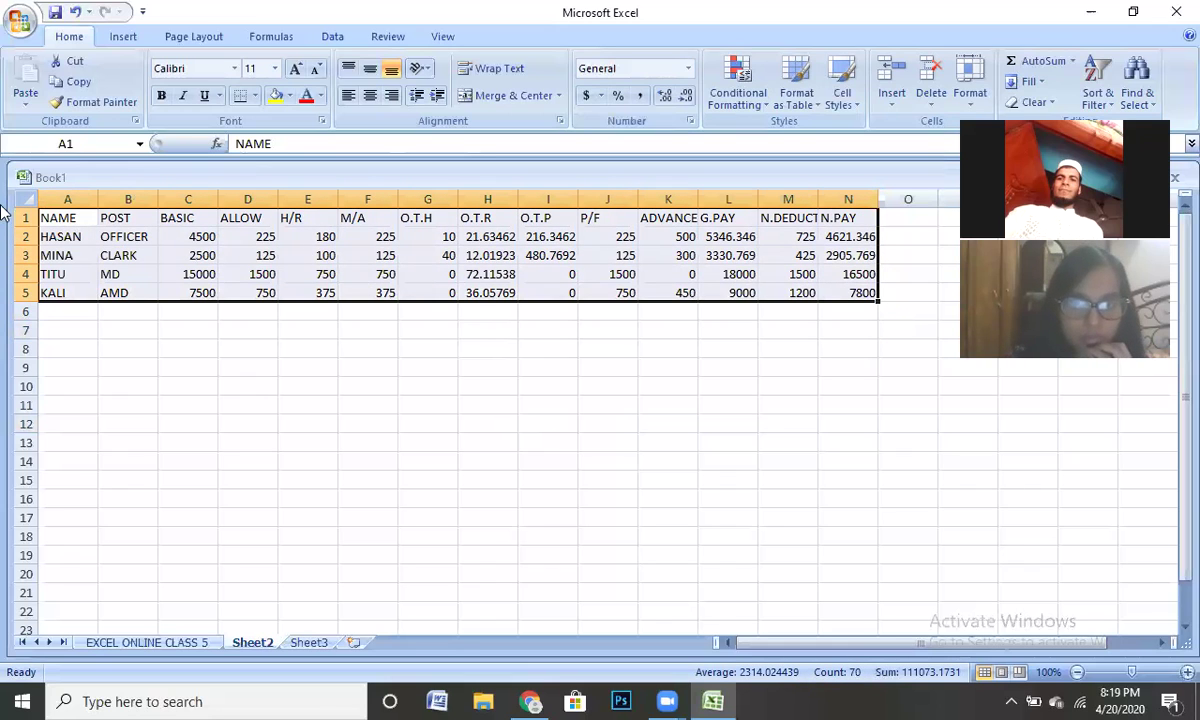
click(22, 22)
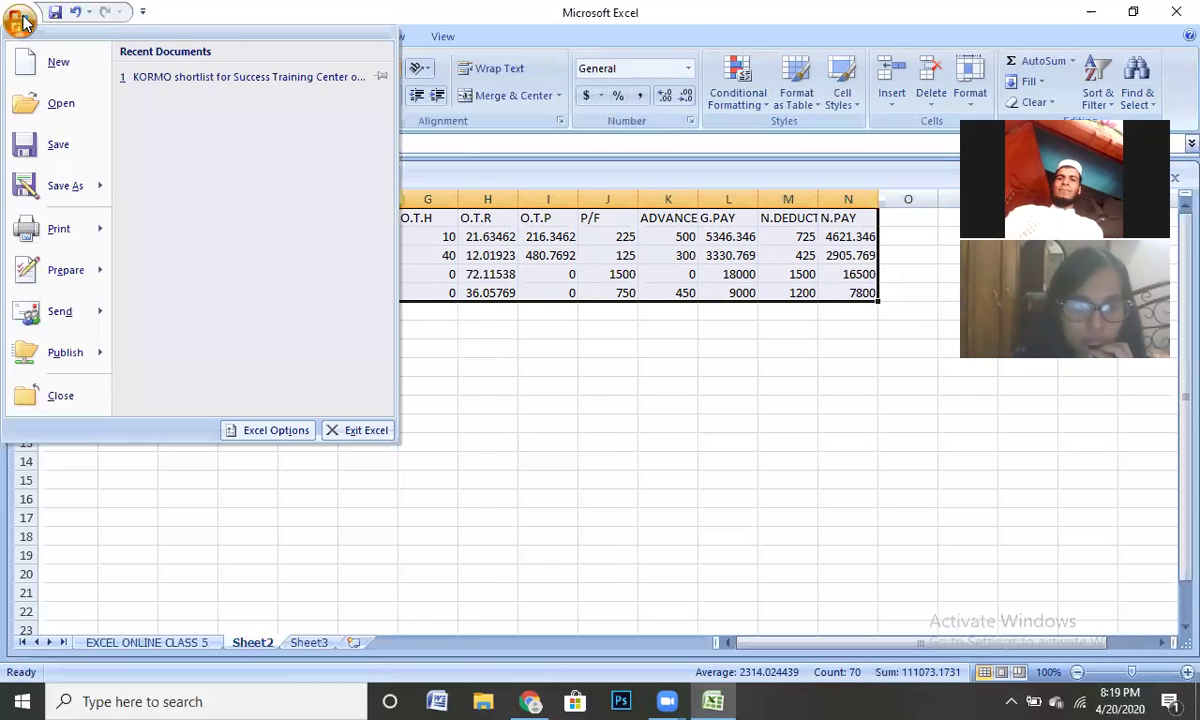
click(60, 146)
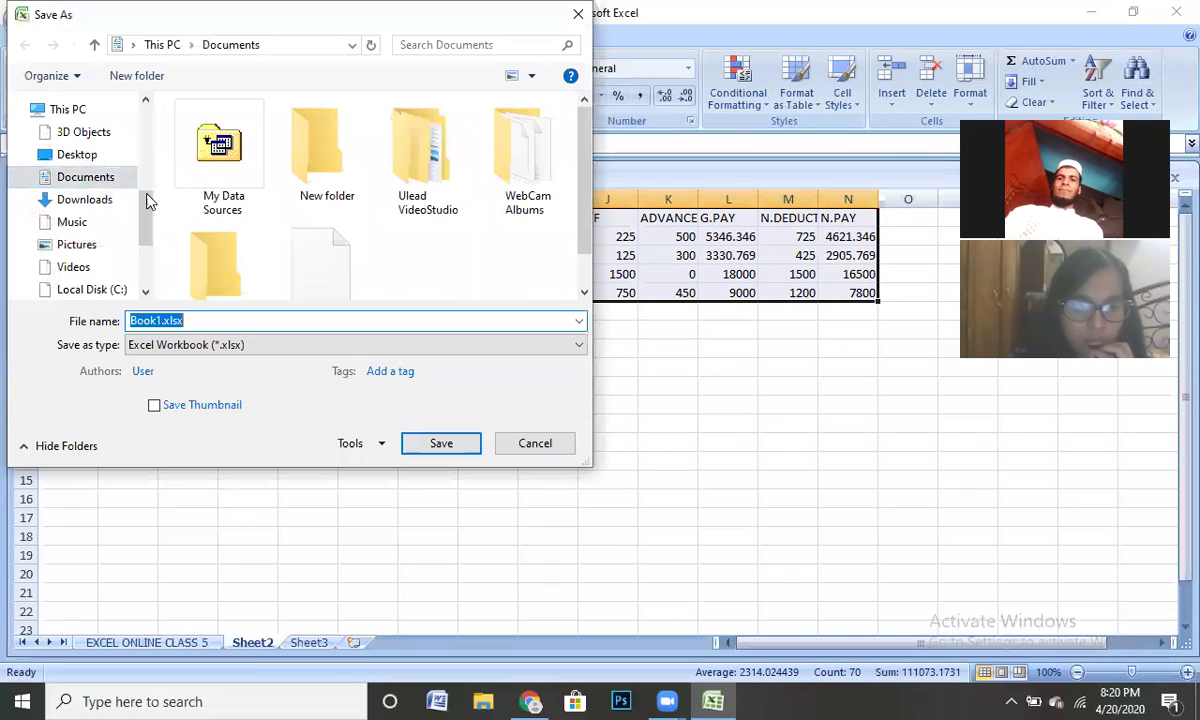
click(79, 180)
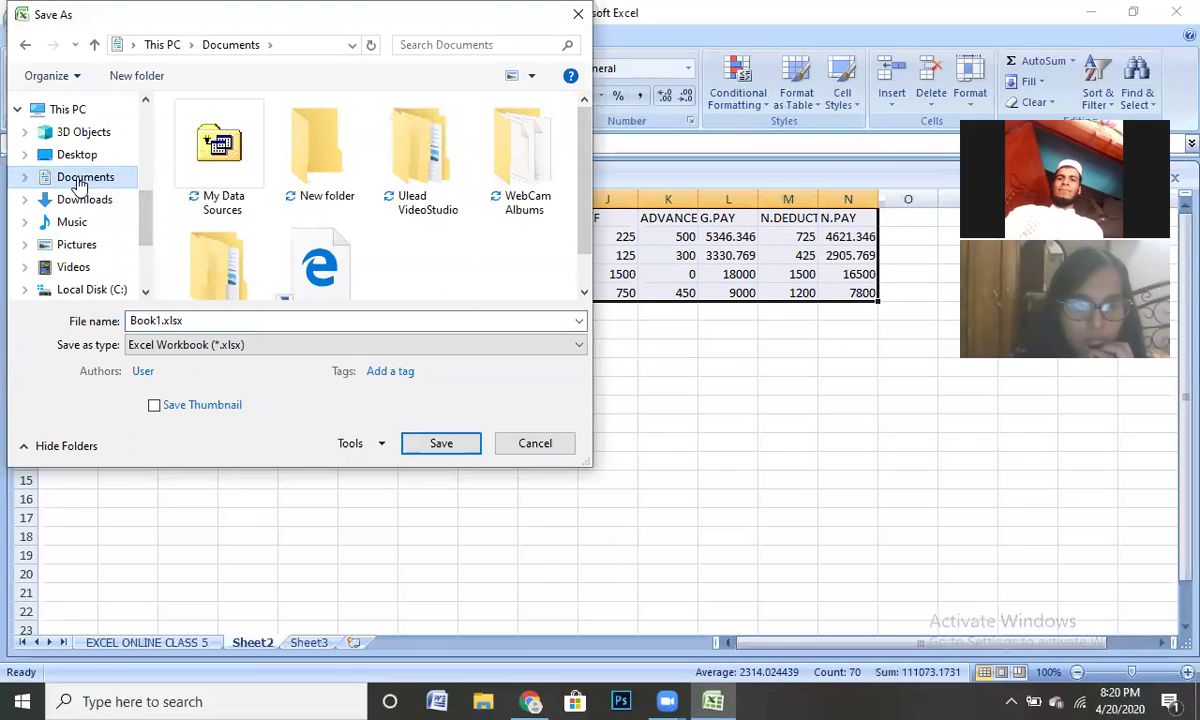
double_click(209, 316)
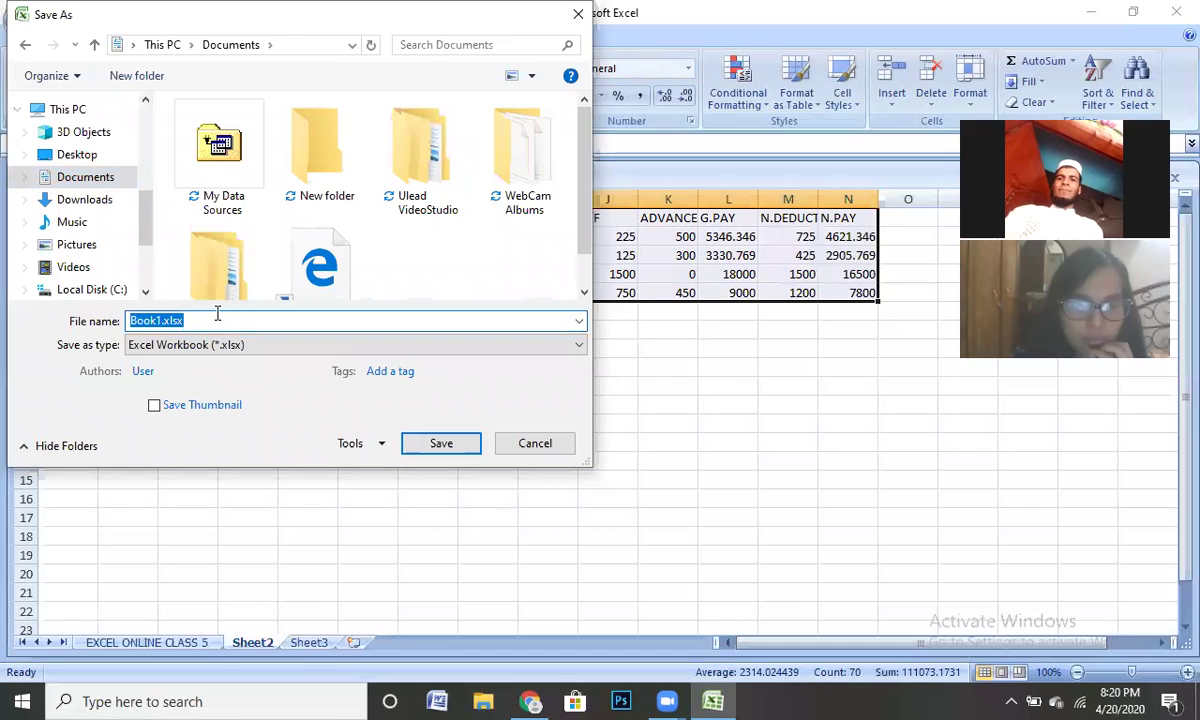
text(STCB)
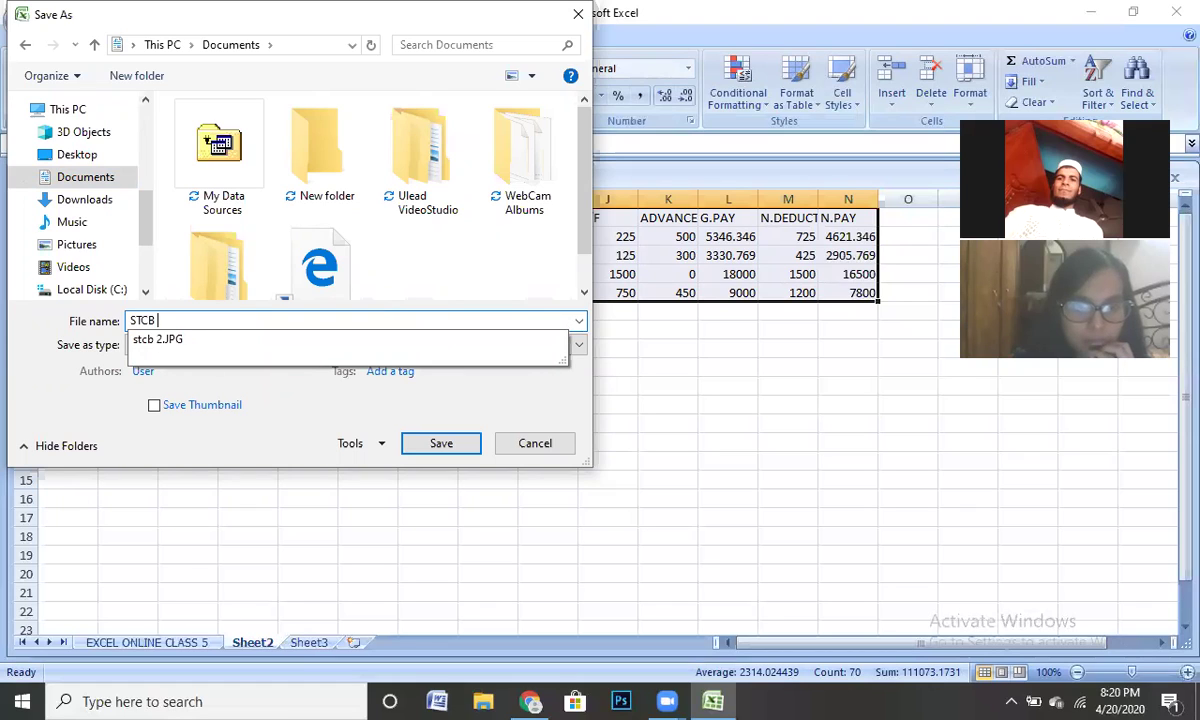
text(8)
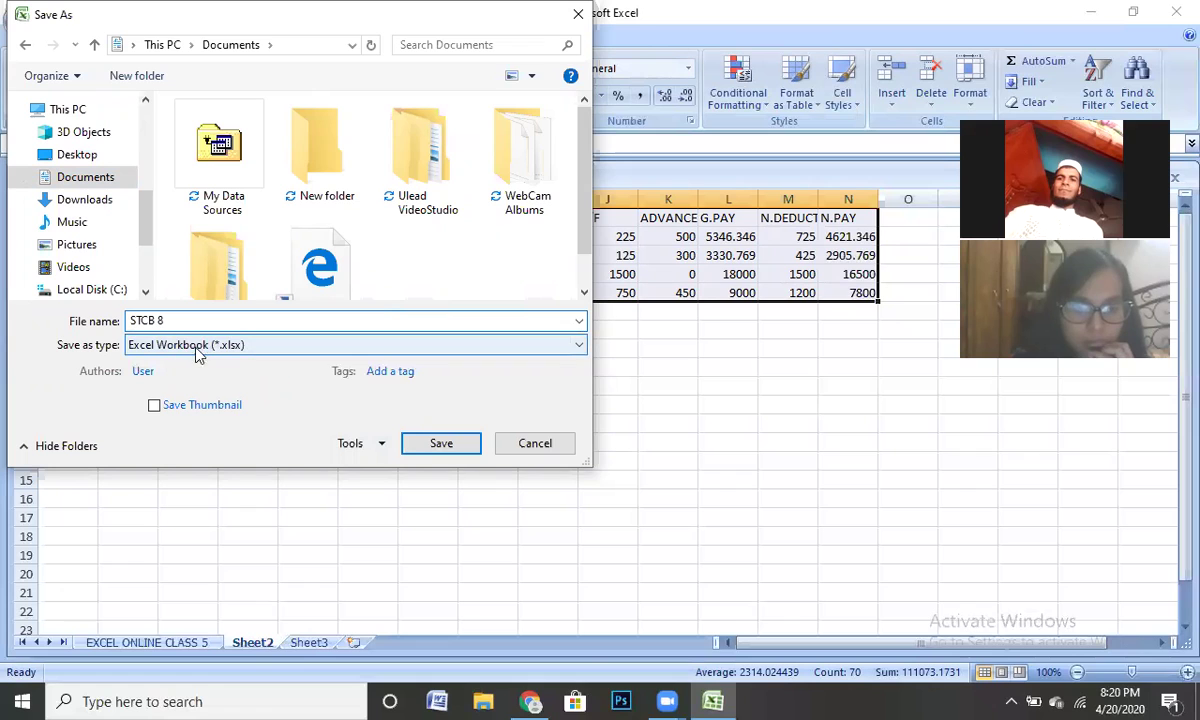
- Set the file type to Excel Workbook (*.xlsx) and save the file
click(236, 346)
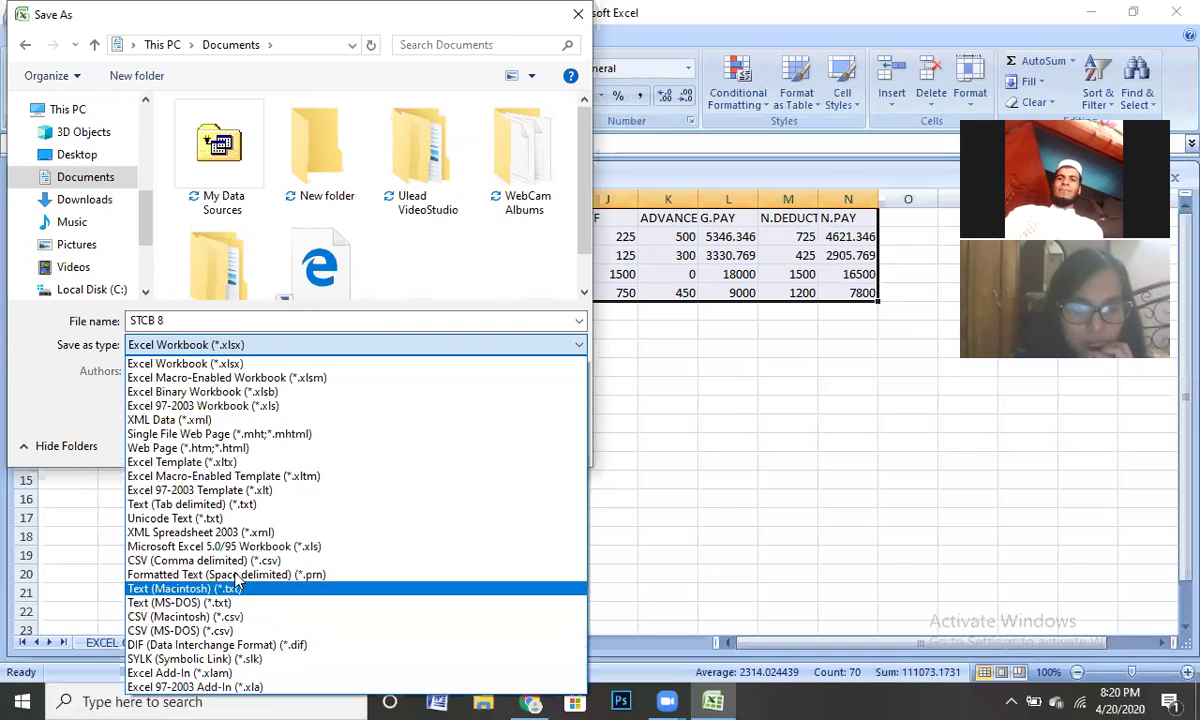
click(215, 644)
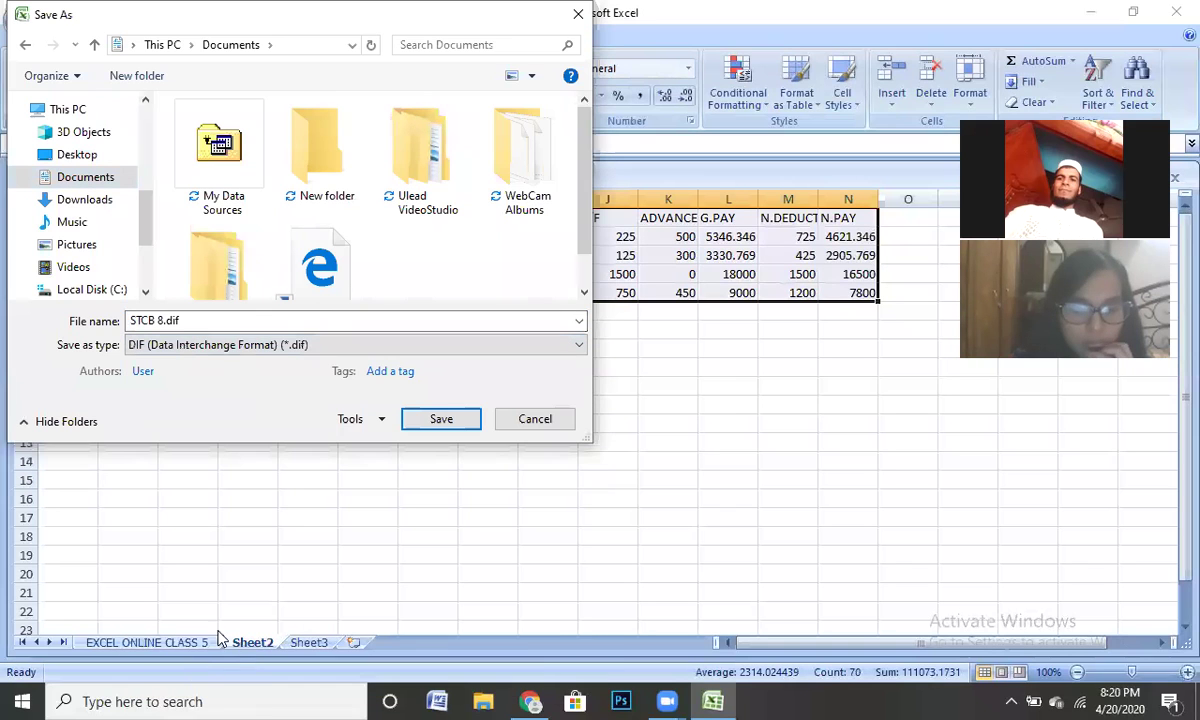
click(278, 344)
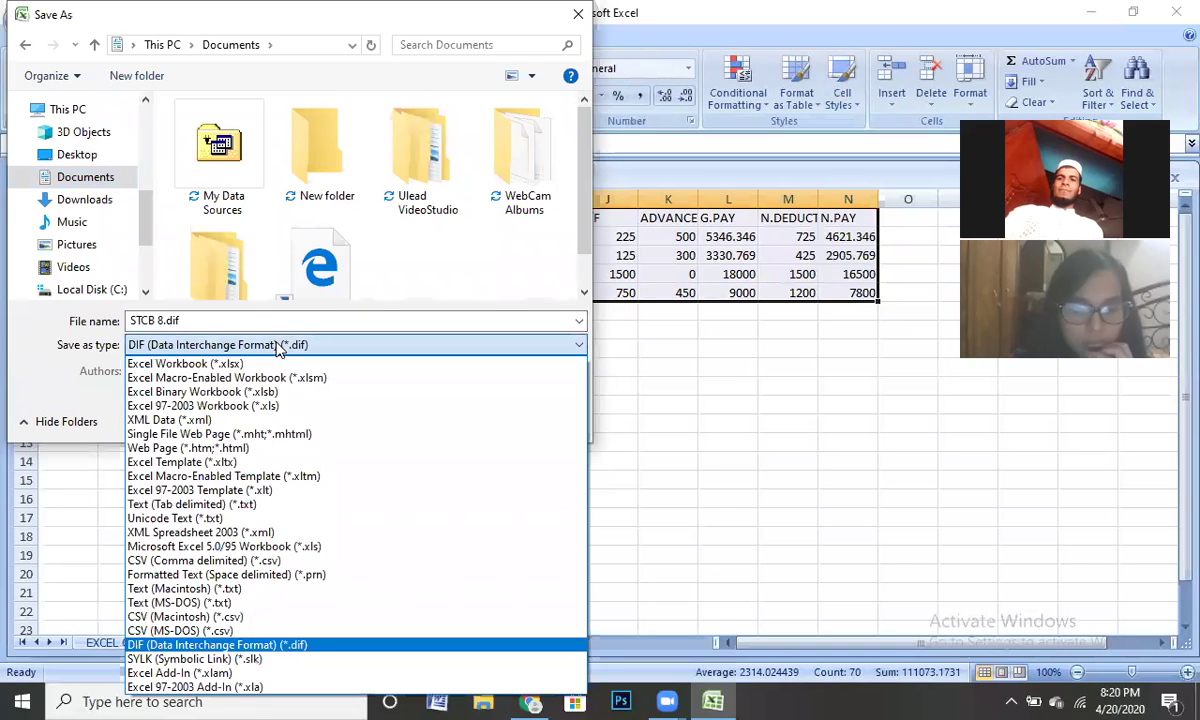
click(234, 364)
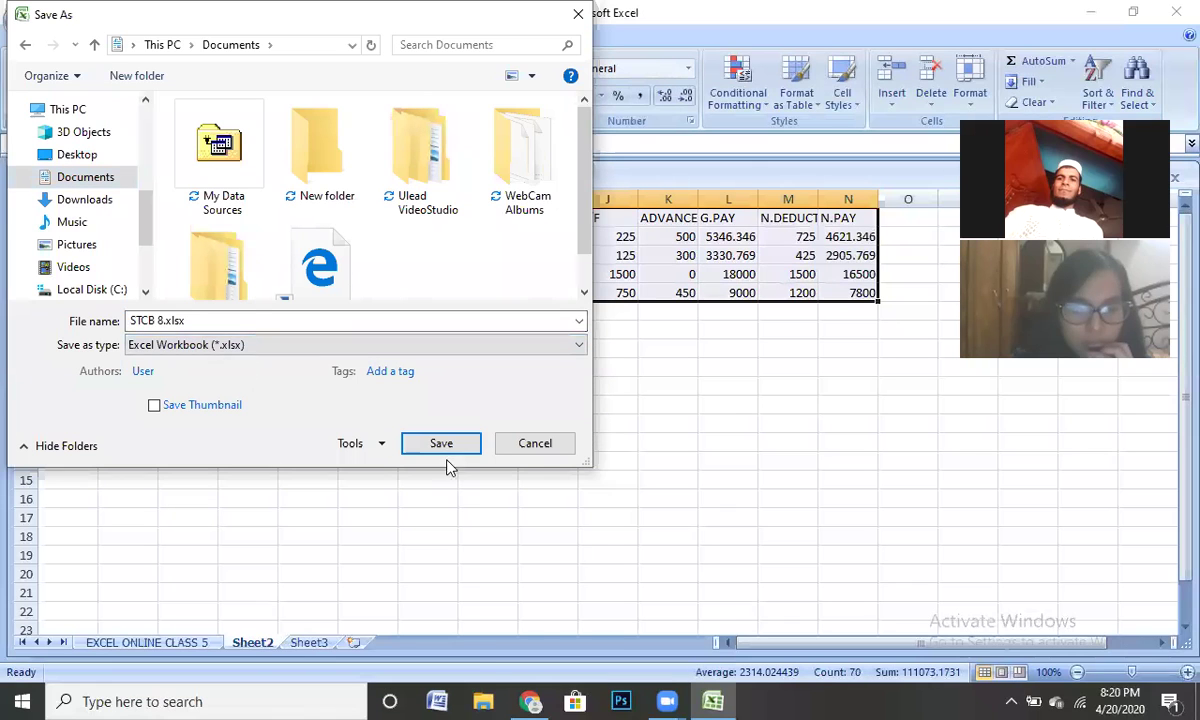
click(441, 444)
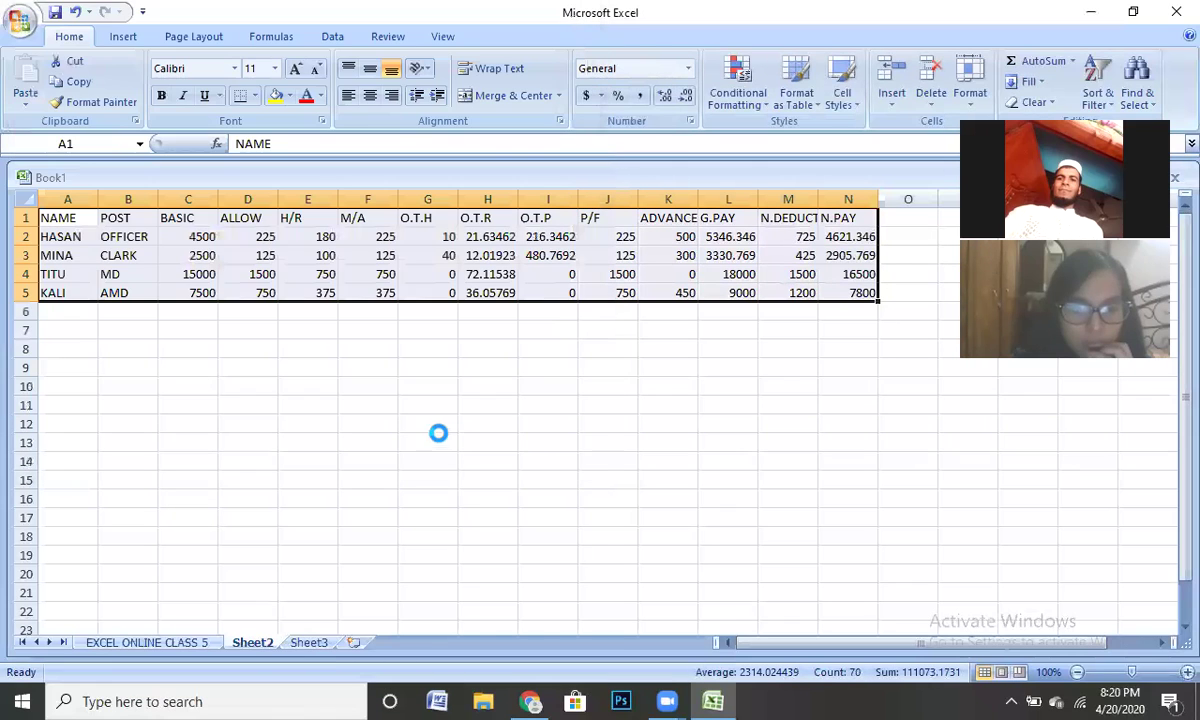
- Close Excel and return to the desktop
click(1170, 12)
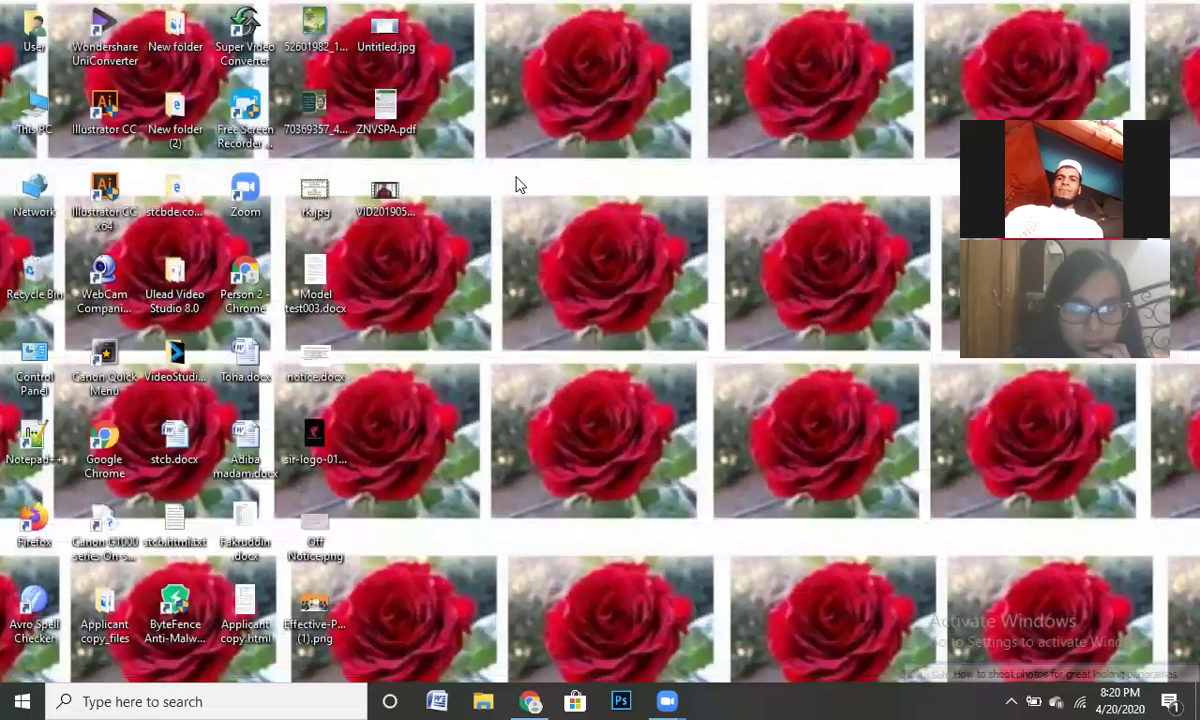
right_click(571, 155)
click(562, 166)
right_click(565, 123)
click(590, 158)
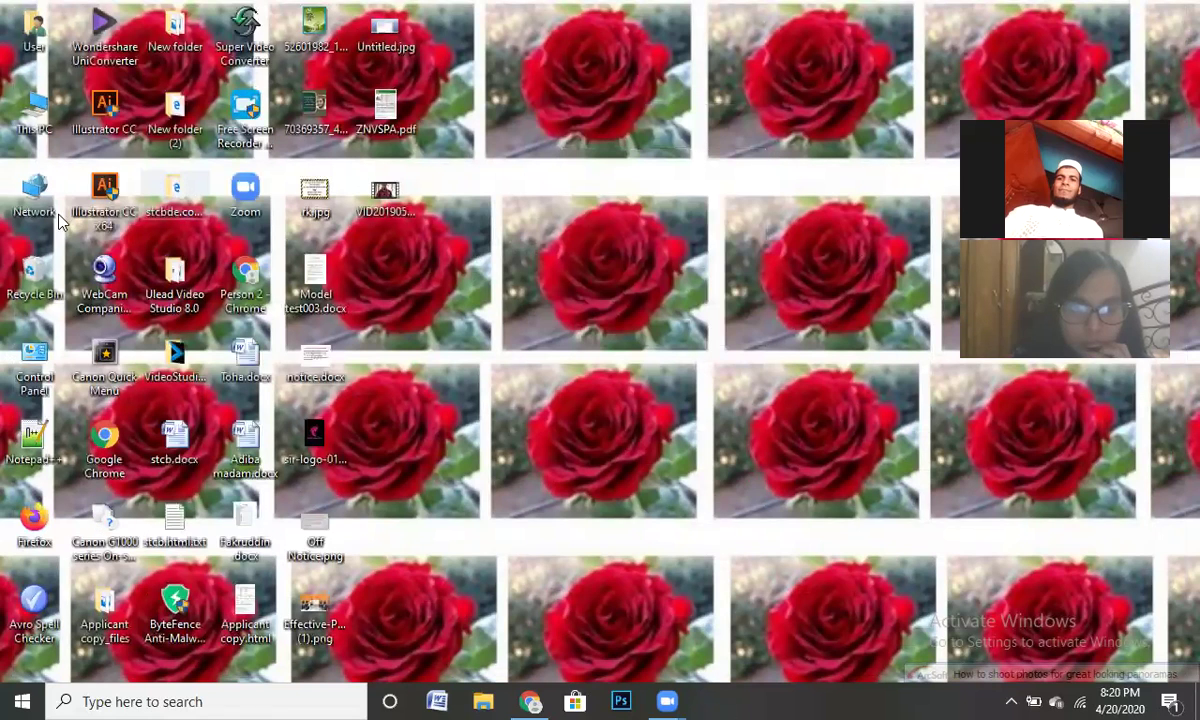
- Browse This PC to the Documents folder in File Explorer and open the workbook STCB 8.xlsx
right_click(42, 118)
click(88, 125)
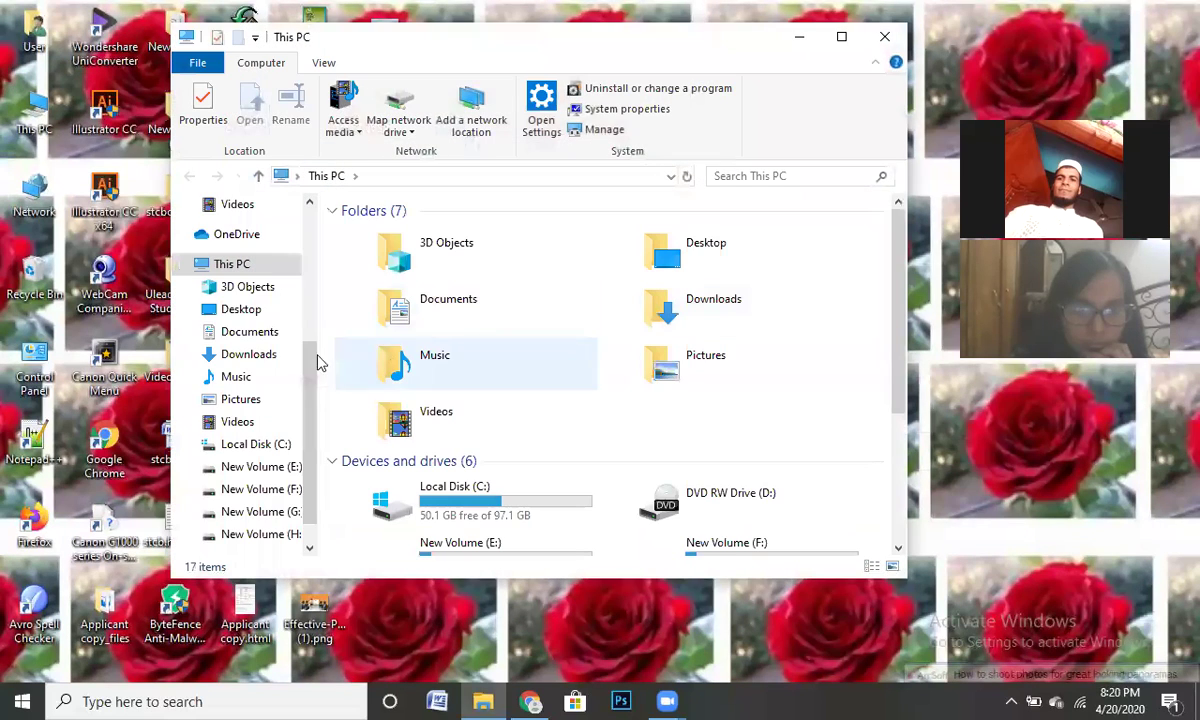
click(252, 333)
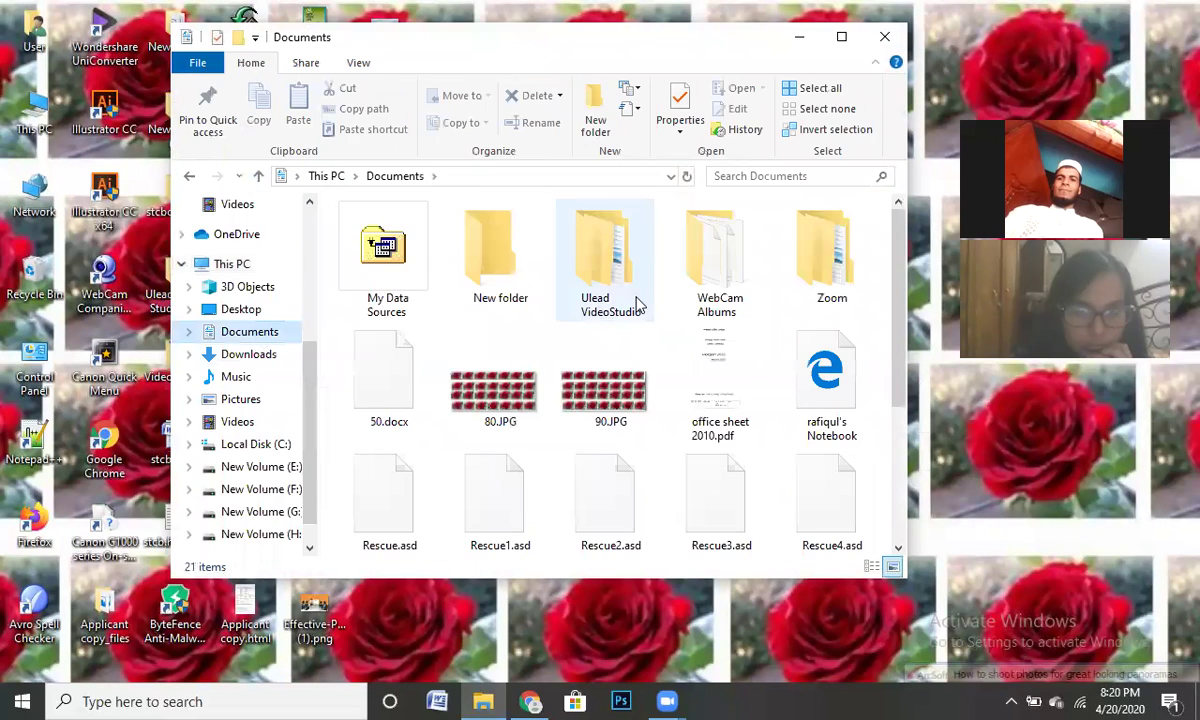
click(897, 549)
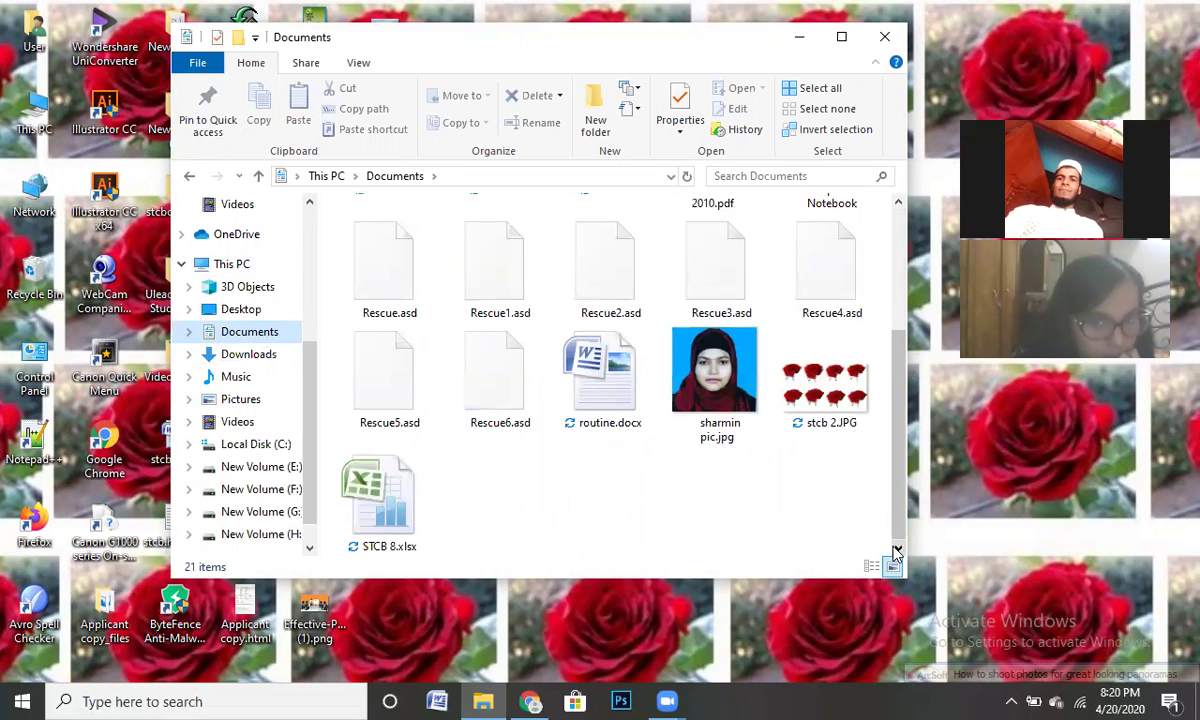
click(386, 515)
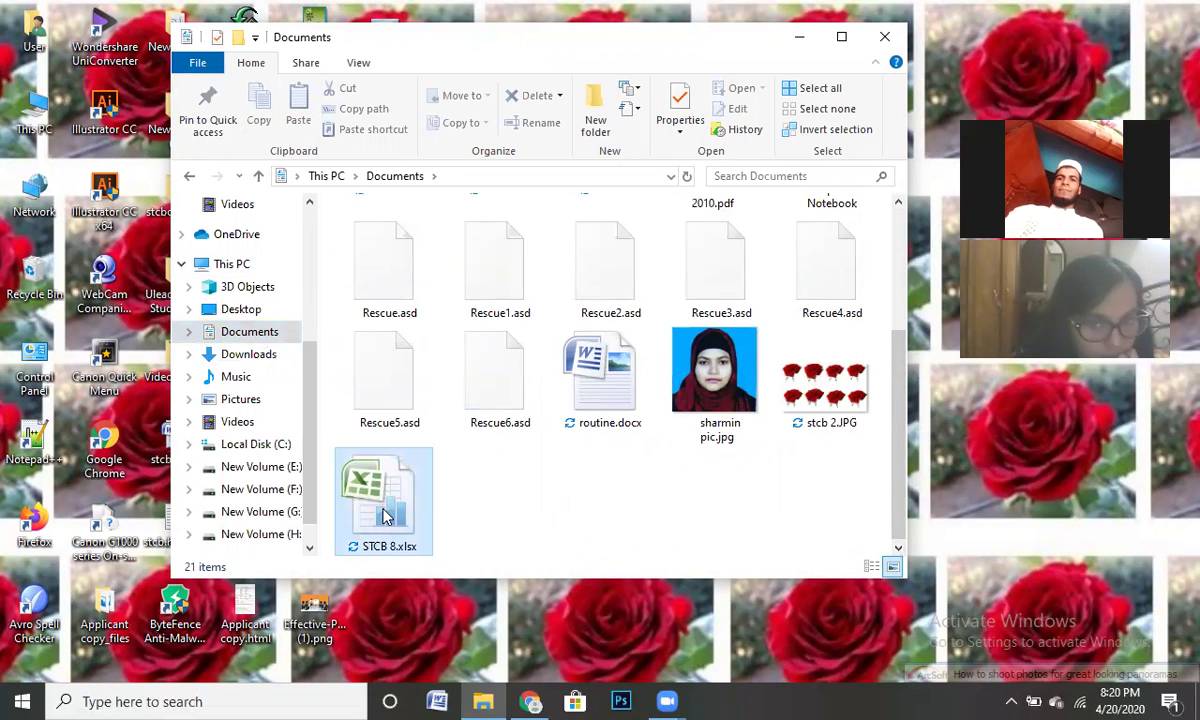
right_click(386, 515)
click(468, 70)
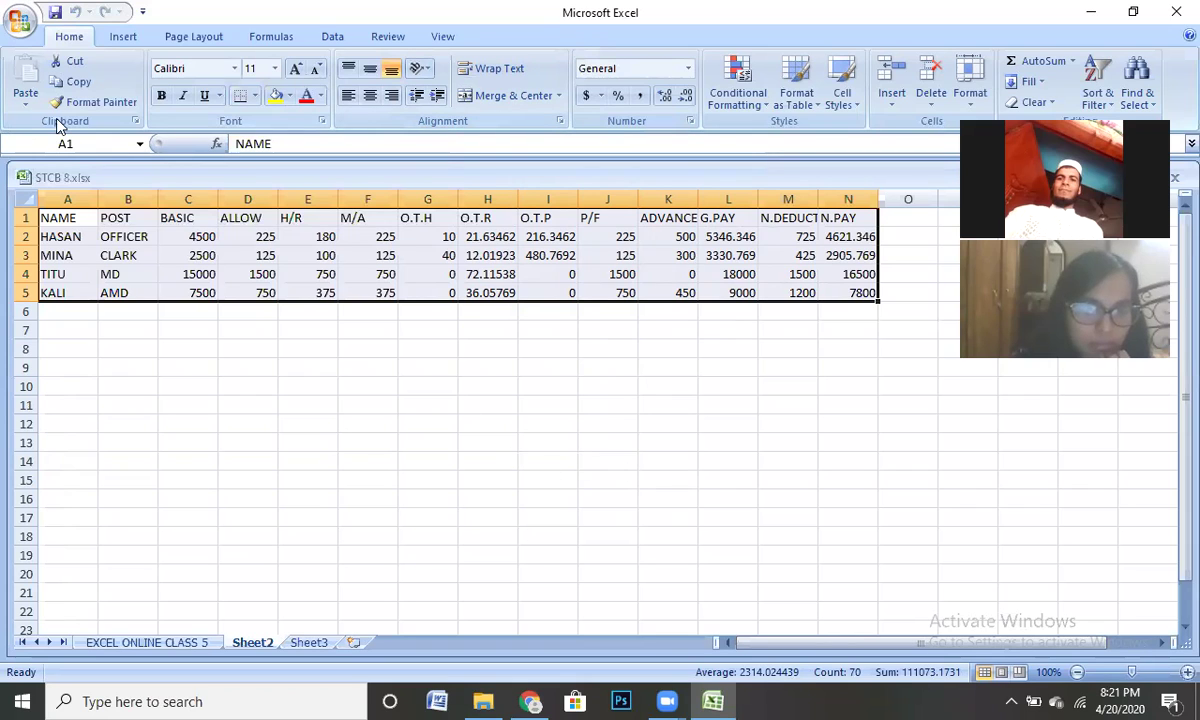
- Review the file types offered by Save As for the workbook and cancel without saving a copy
click(22, 22)
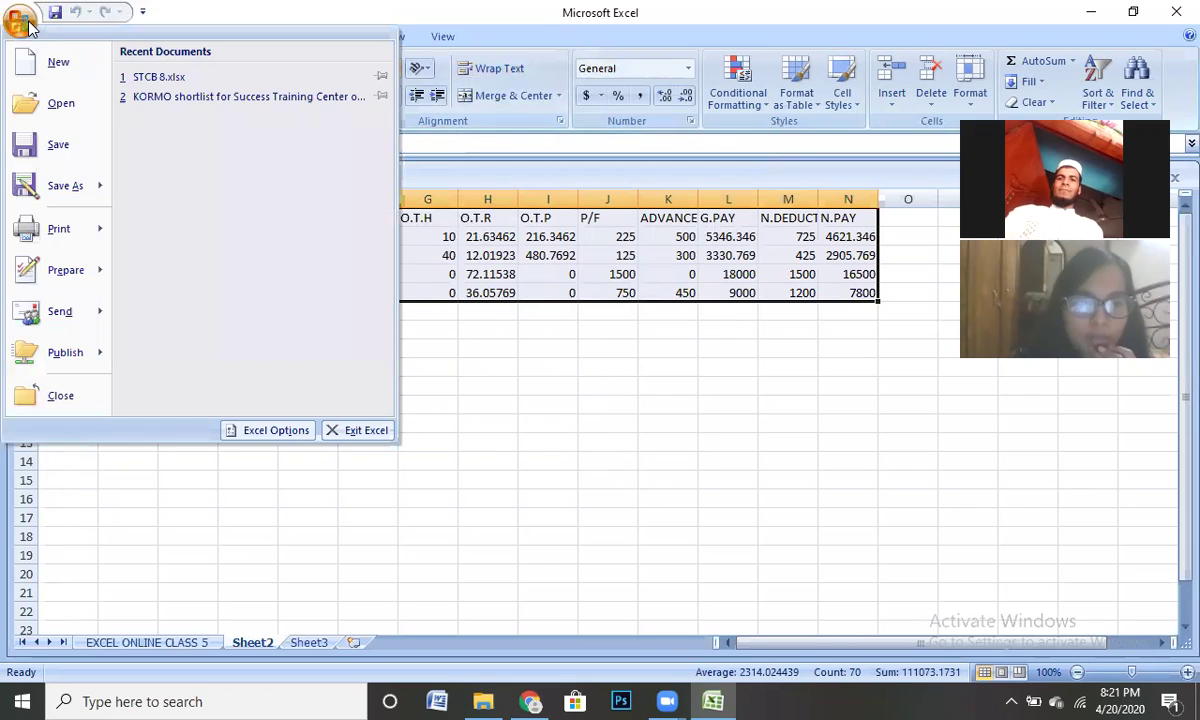
mouse_move(68, 189)
key(Escape)
key(Escape)
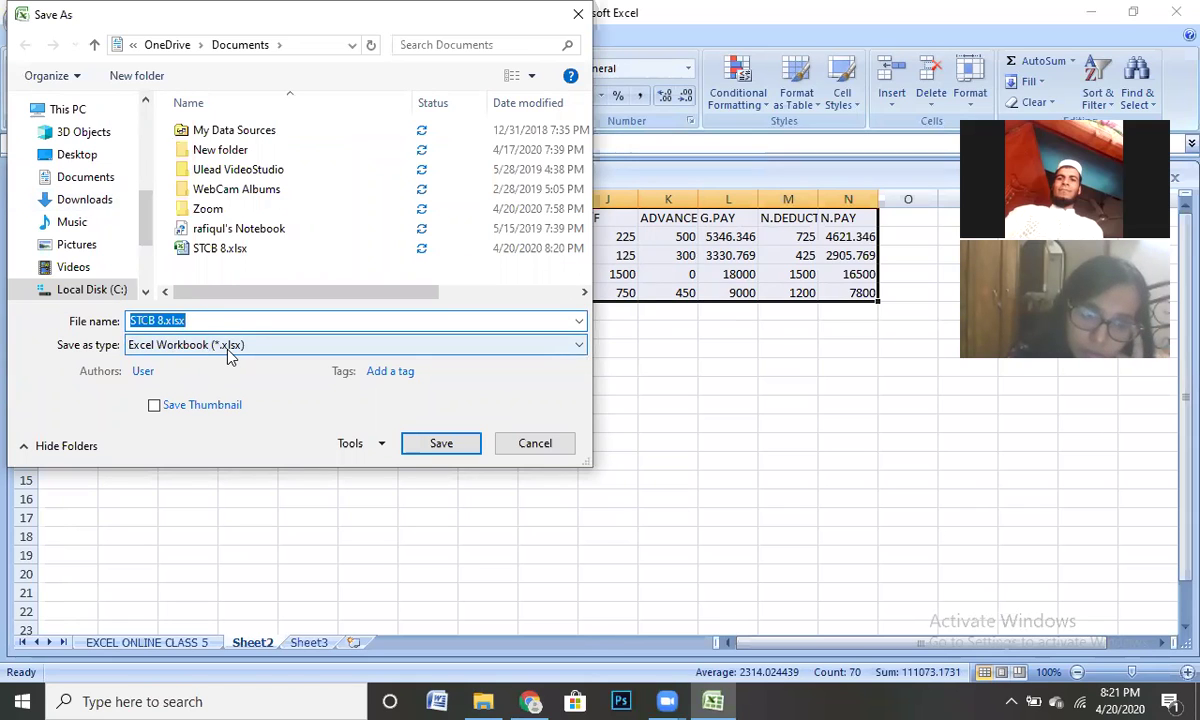
click(222, 347)
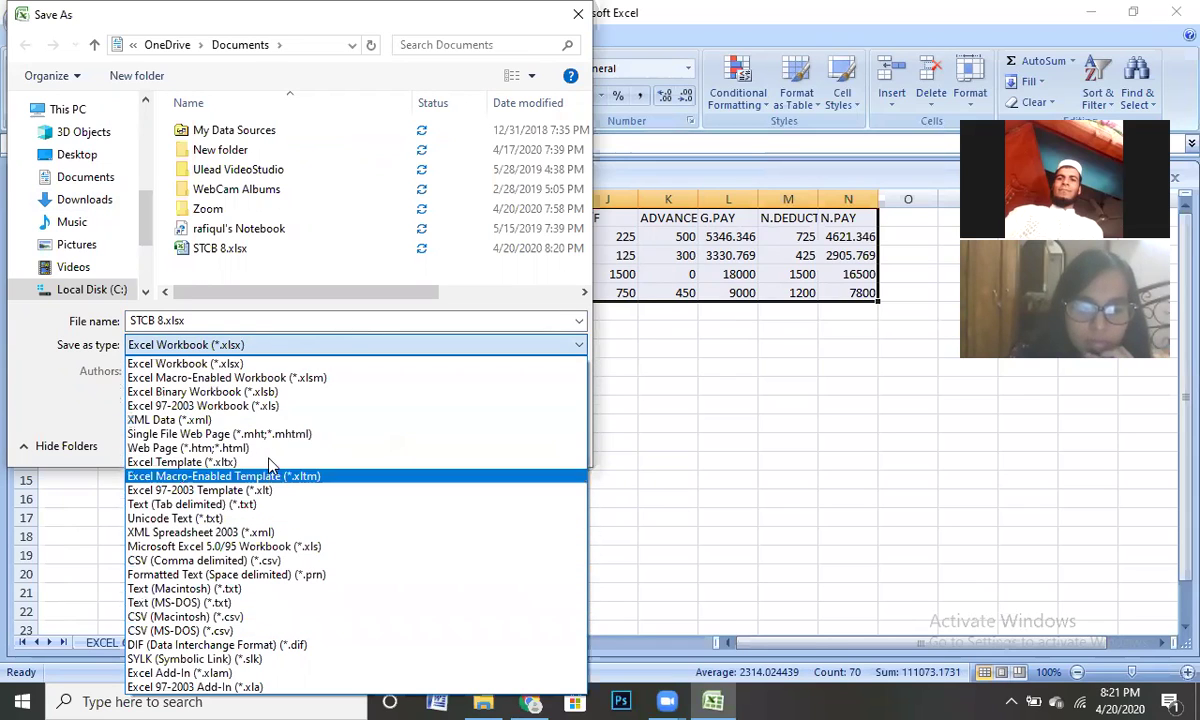
click(300, 344)
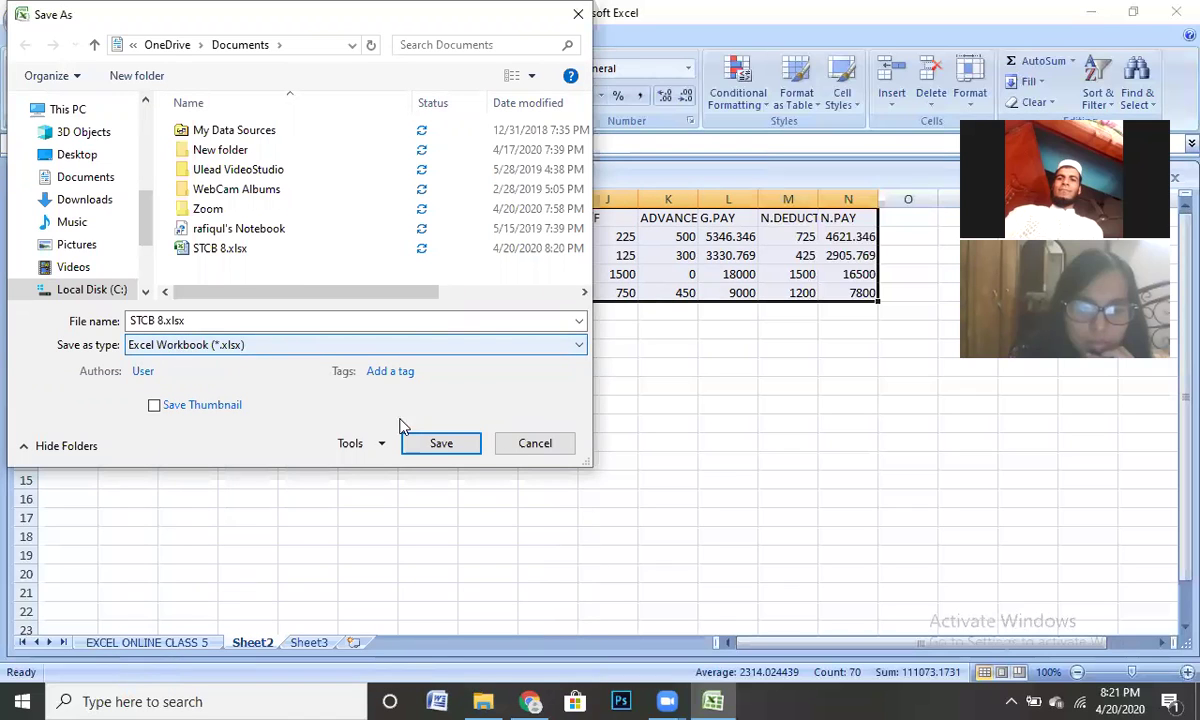
click(536, 444)
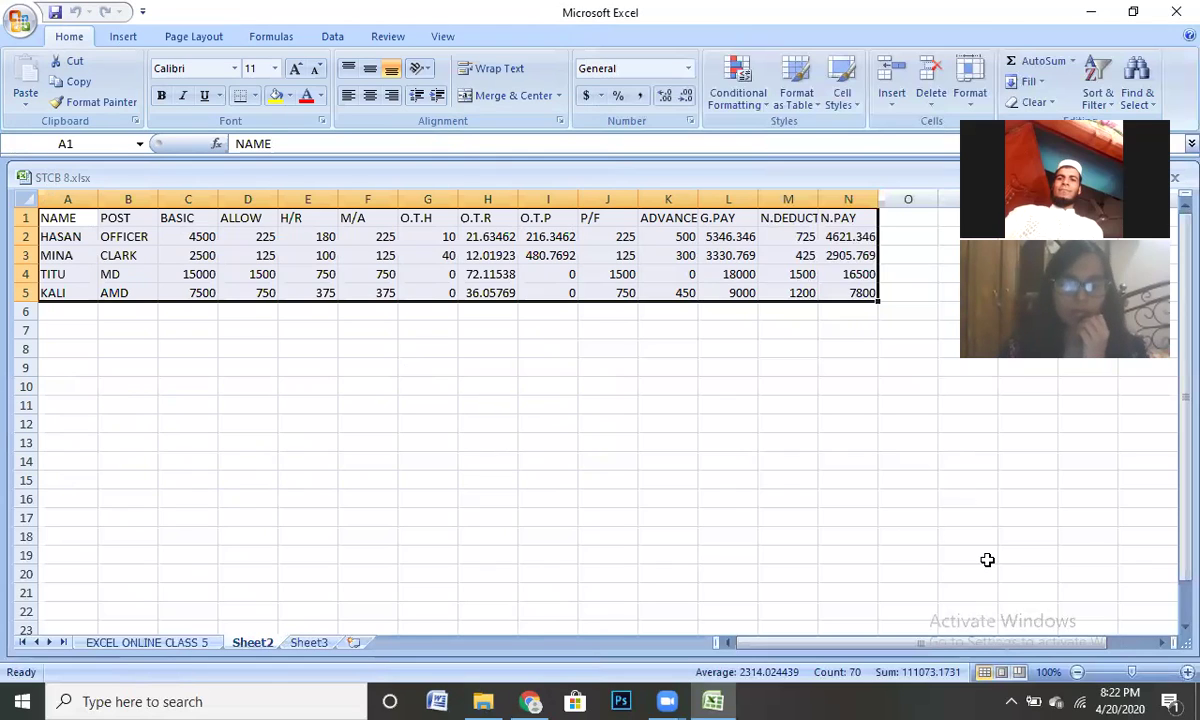
key(alt+q)
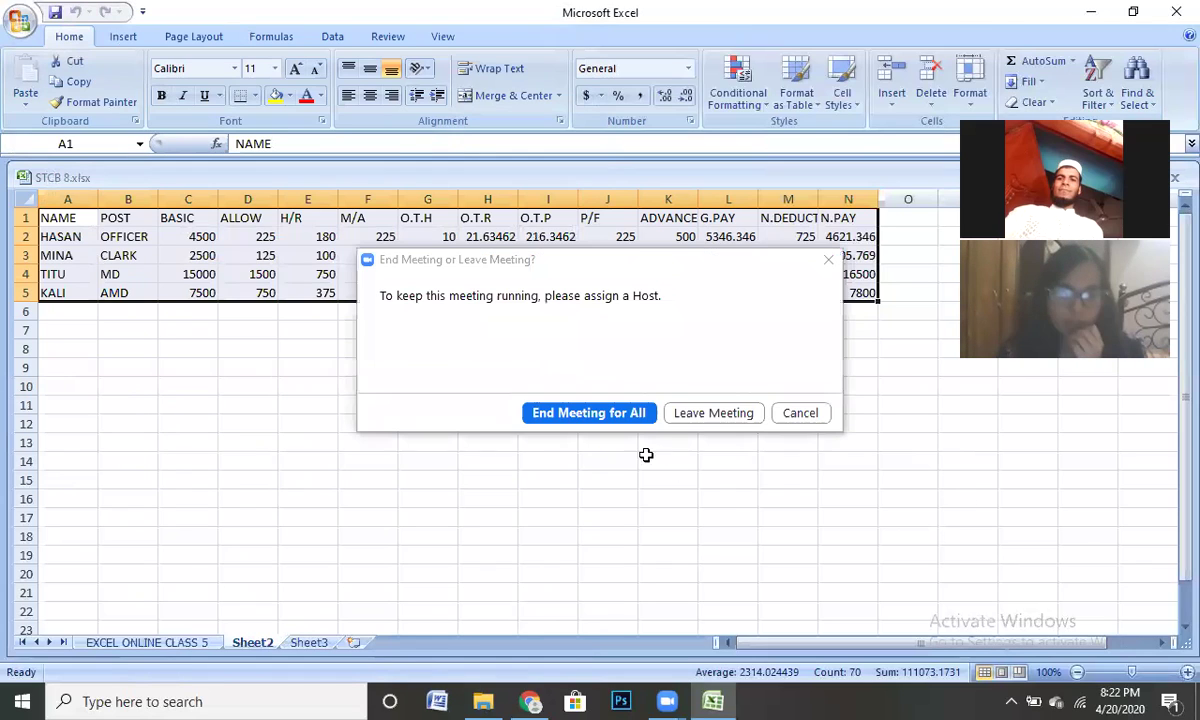